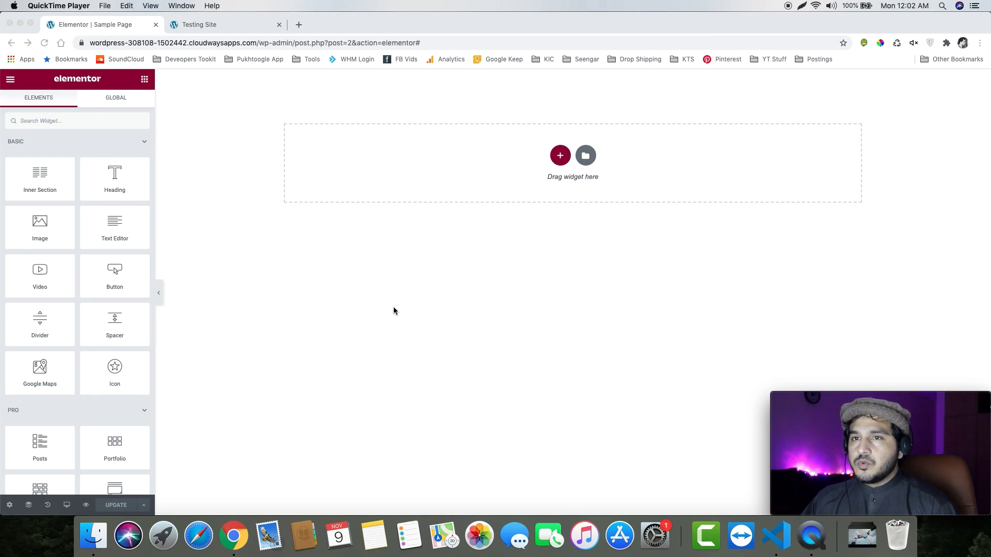
Add a two-column section to the page and set its top and bottom margins to 100 px
left_click(560, 157)
left_click(560, 156)
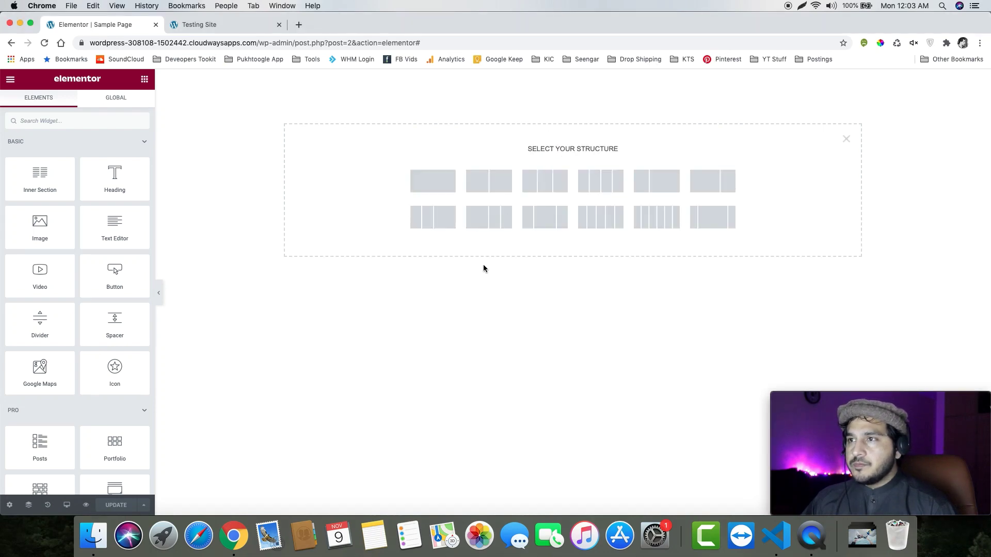
left_click(471, 185)
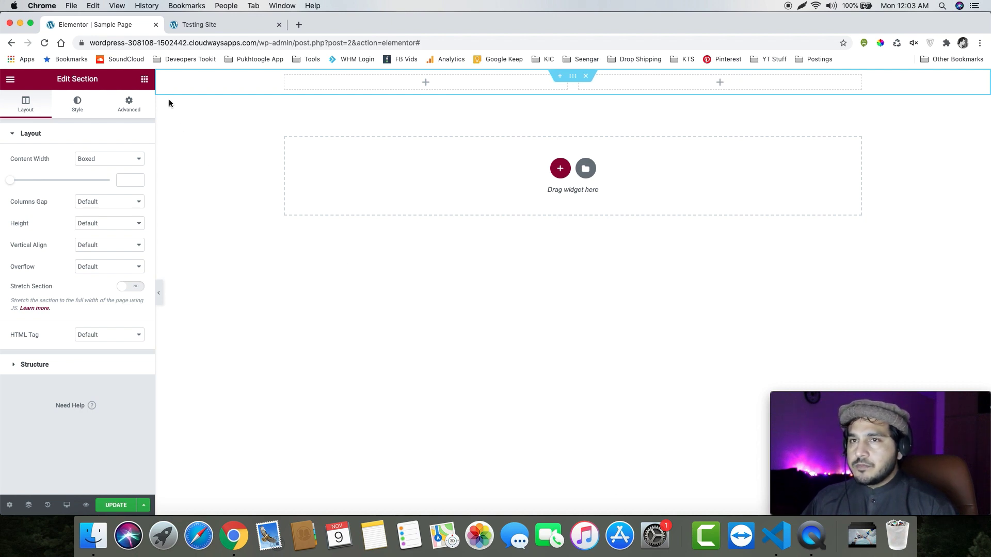
left_click(129, 103)
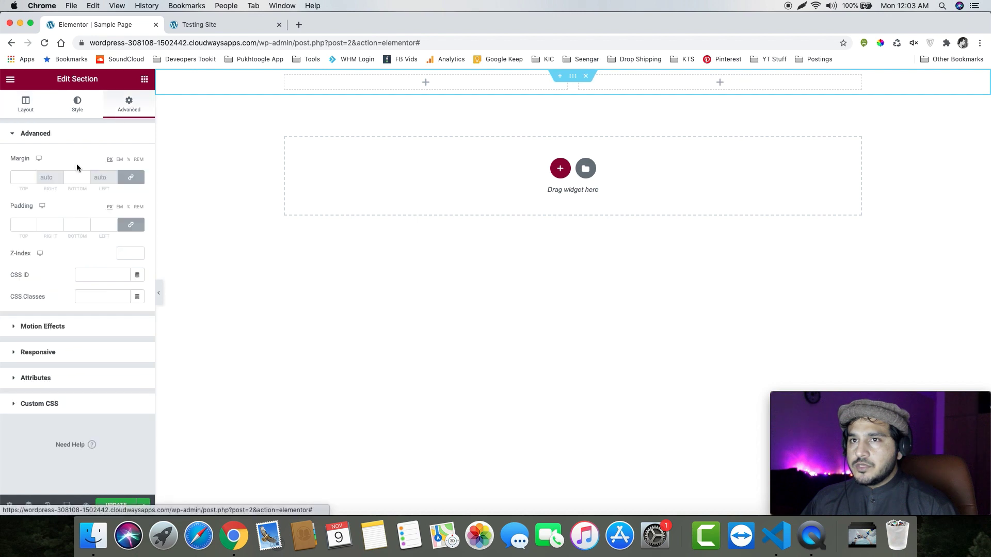
left_click(72, 177)
type("100")
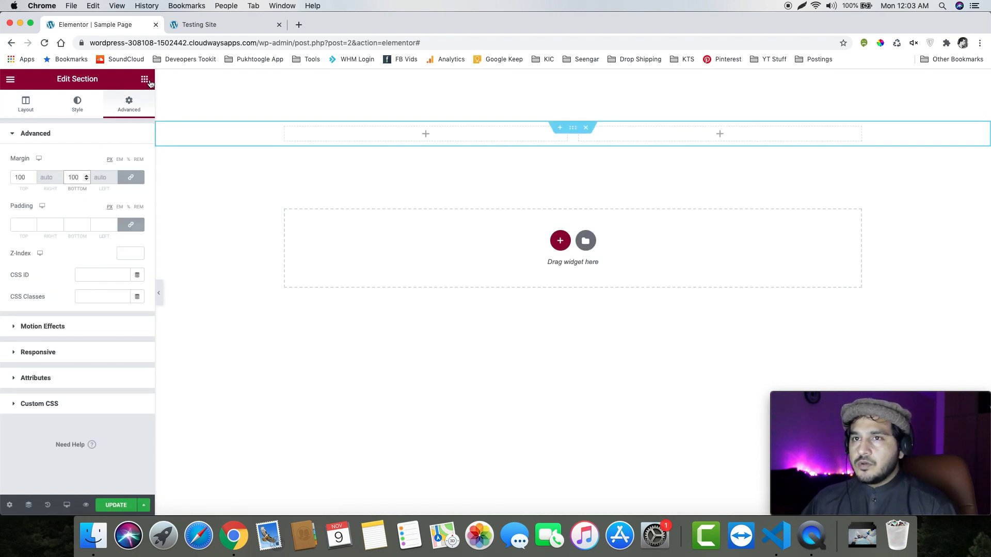
Give the section's first column a classic background in light red #FF8383
left_click(286, 130)
left_click(78, 103)
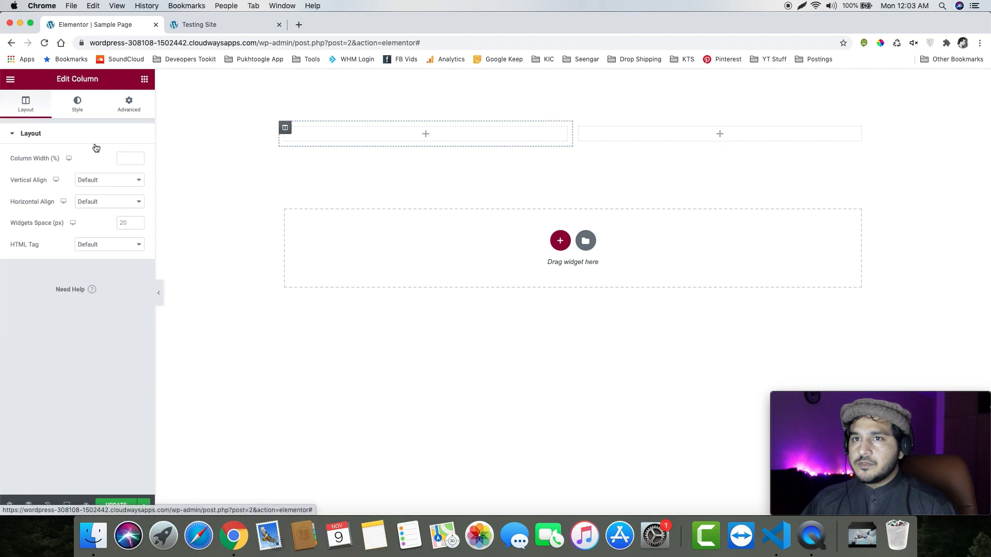
left_click(110, 182)
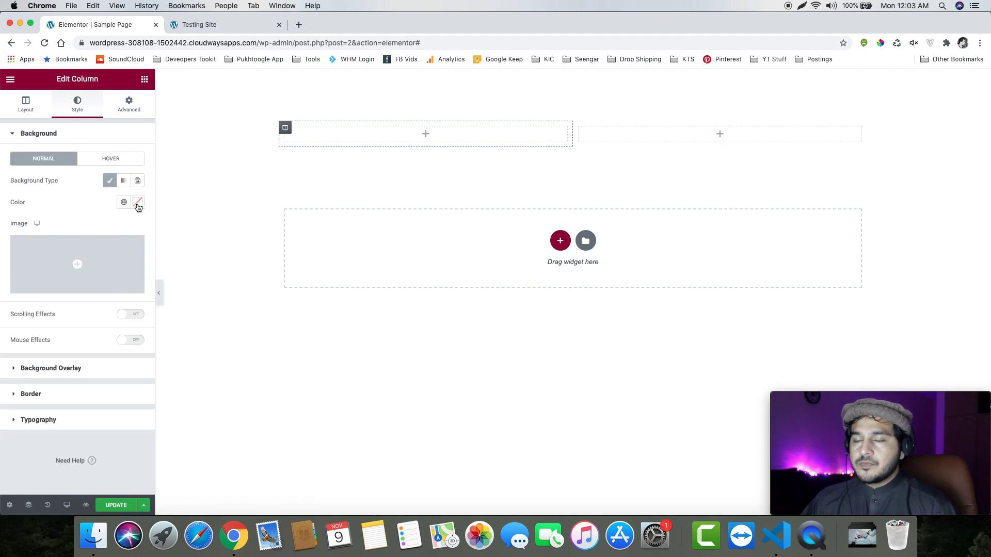
left_click(137, 202)
left_click(77, 255)
left_click_drag(78, 254, 77, 232)
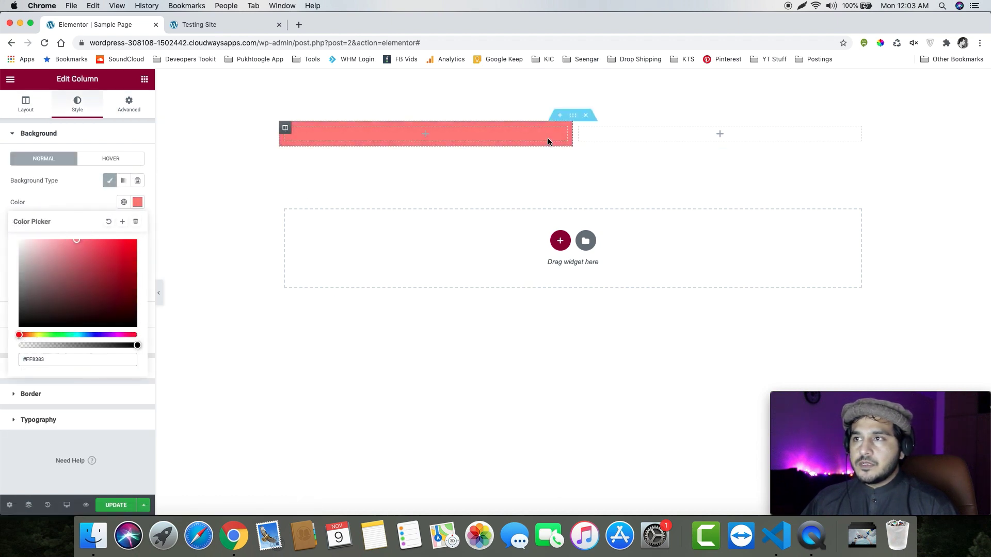
Give the second column a classic background using the first sunset mountain image in the media library
left_click(579, 128)
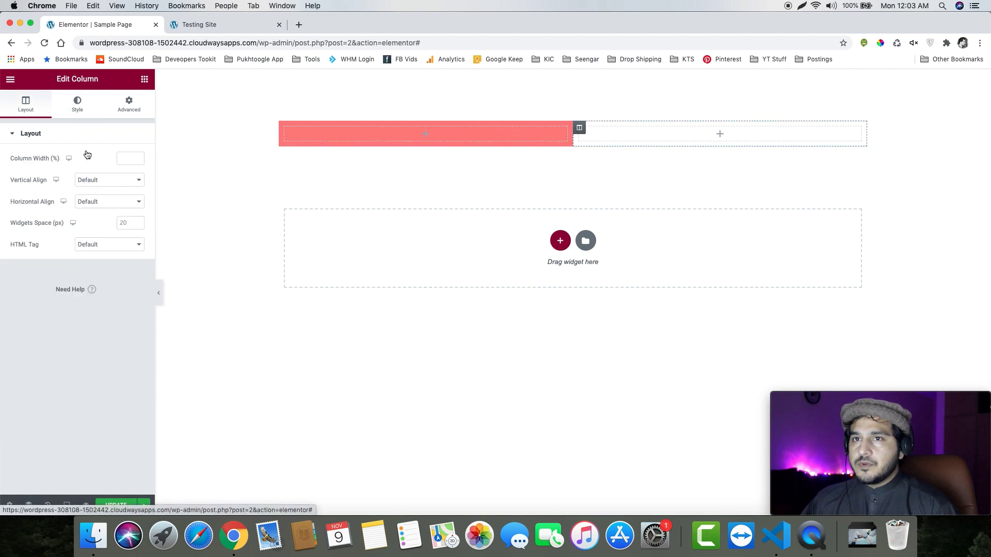
left_click(77, 104)
left_click(110, 181)
left_click(78, 264)
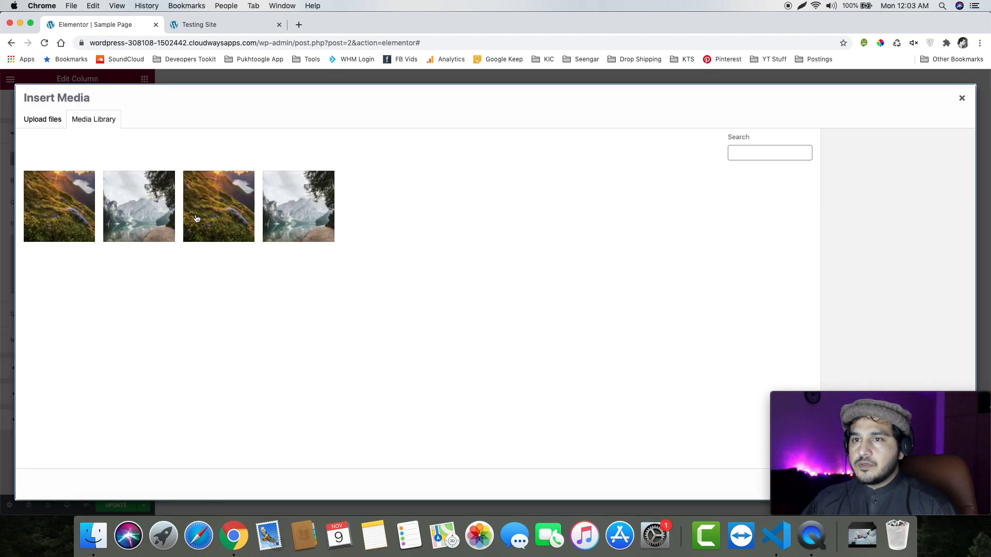
left_click(56, 212)
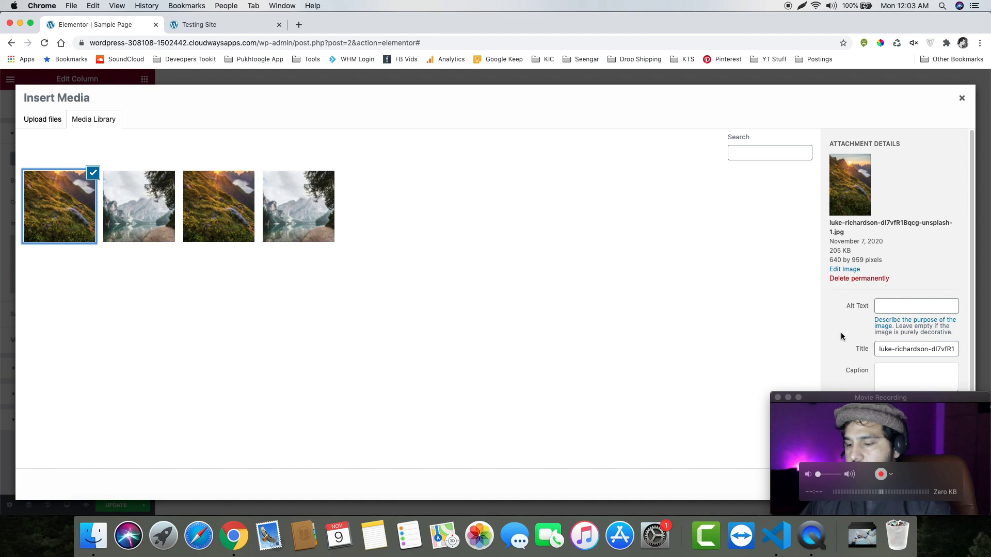
right_click(71, 206)
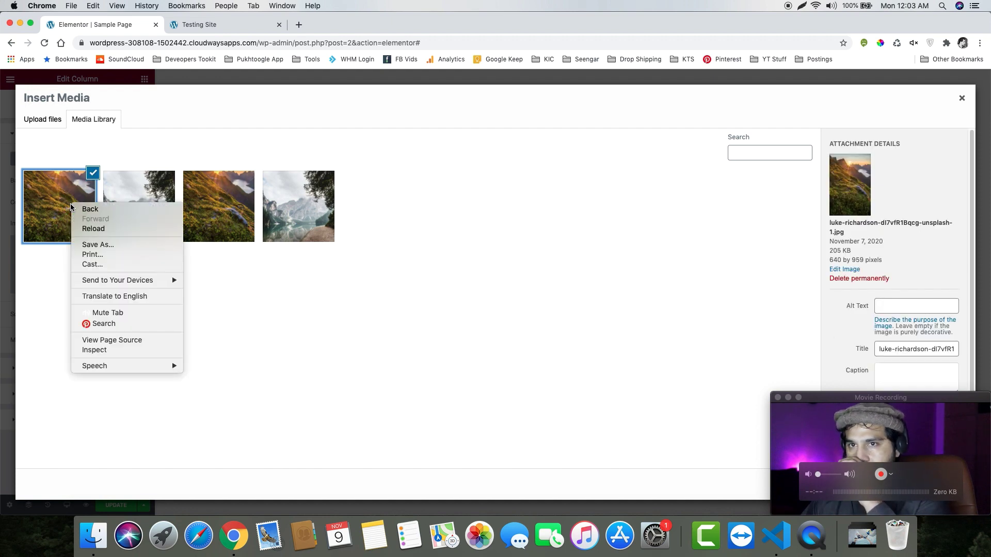
left_click(513, 321)
left_click_drag(880, 397, 880, 267)
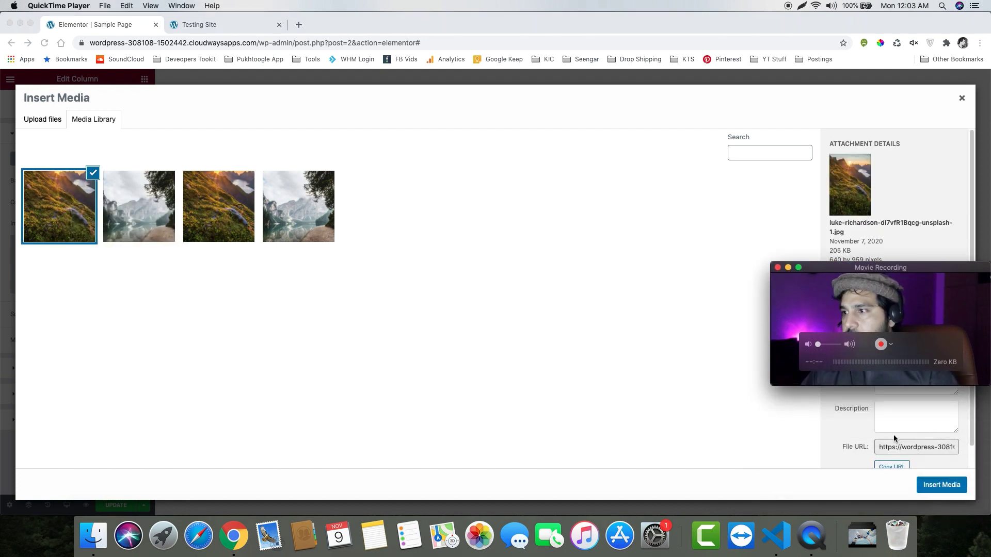
left_click(934, 484)
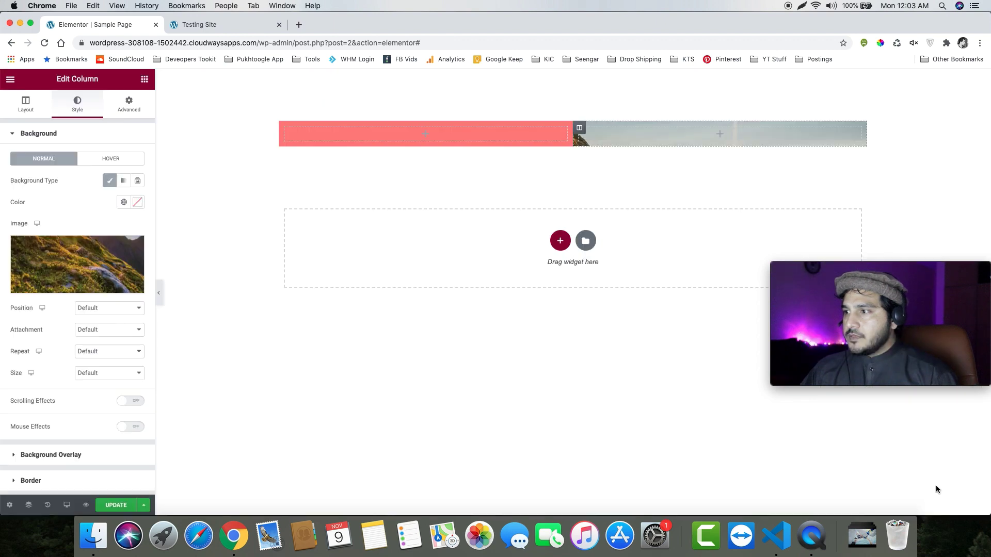
left_click(880, 289)
left_click_drag(880, 289, 881, 418)
left_click(623, 396)
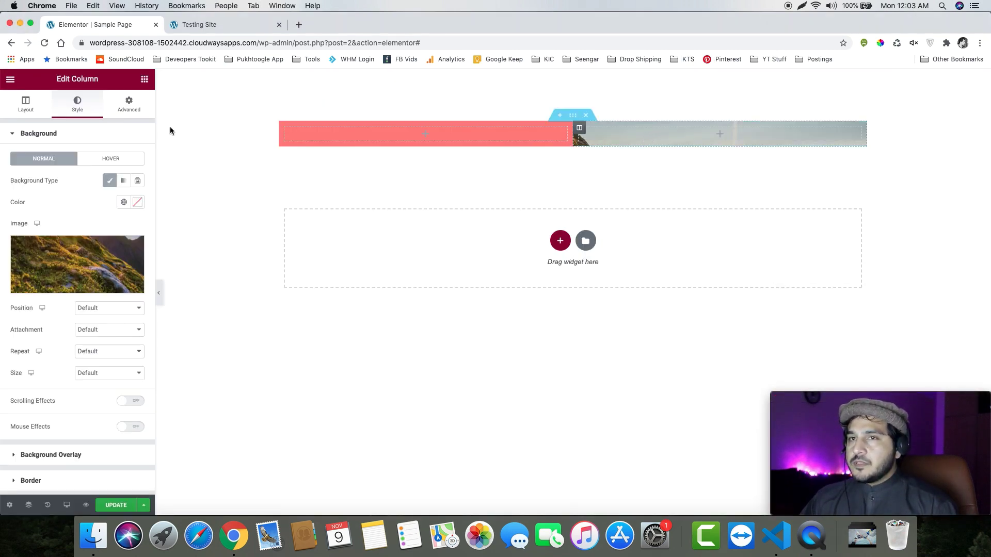
Add a Spacer widget to the image column and set its space to 600 px
left_click(145, 78)
left_click_drag(115, 321, 653, 137)
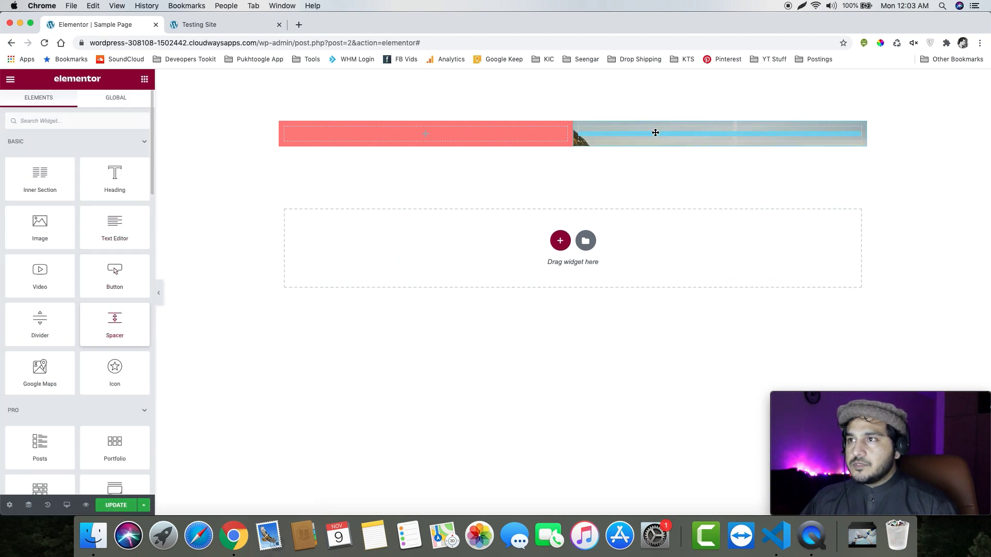
left_click_drag(15, 178, 120, 187)
Update the page, check it in the Testing Site preview and return to the editor
left_click(118, 504)
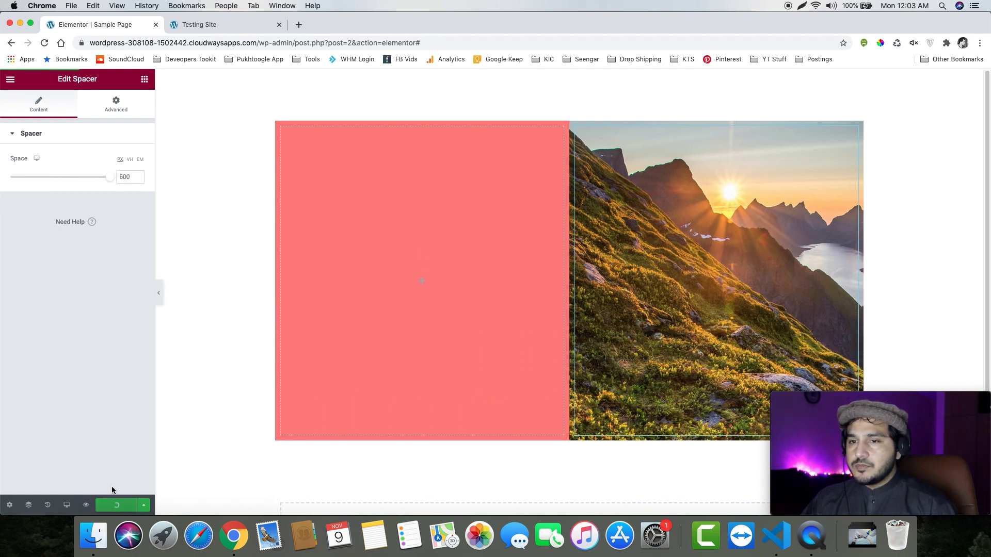
left_click(212, 25)
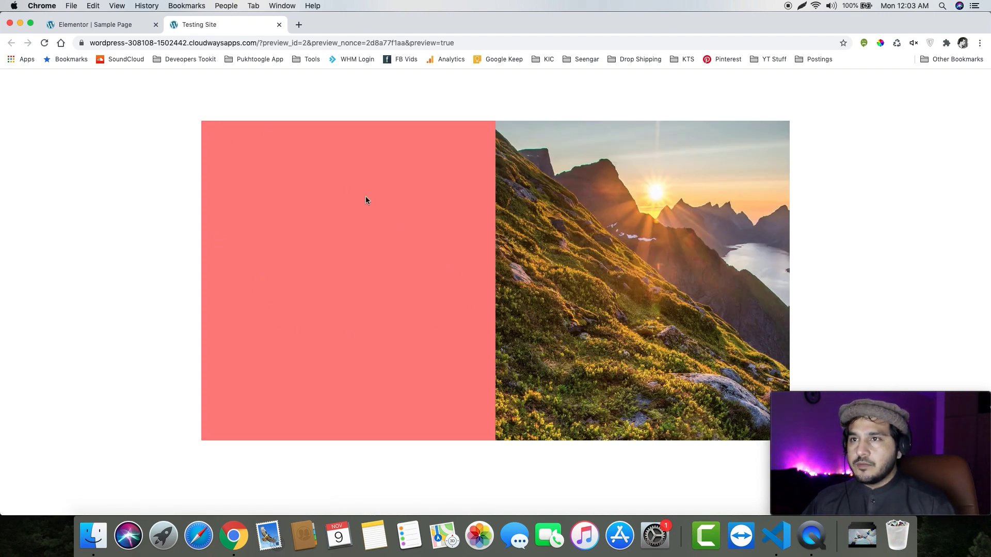
left_click(120, 27)
Add a Heading widget to the red column with the HTML tag H1 and the title "Hello Testing"
left_click(144, 80)
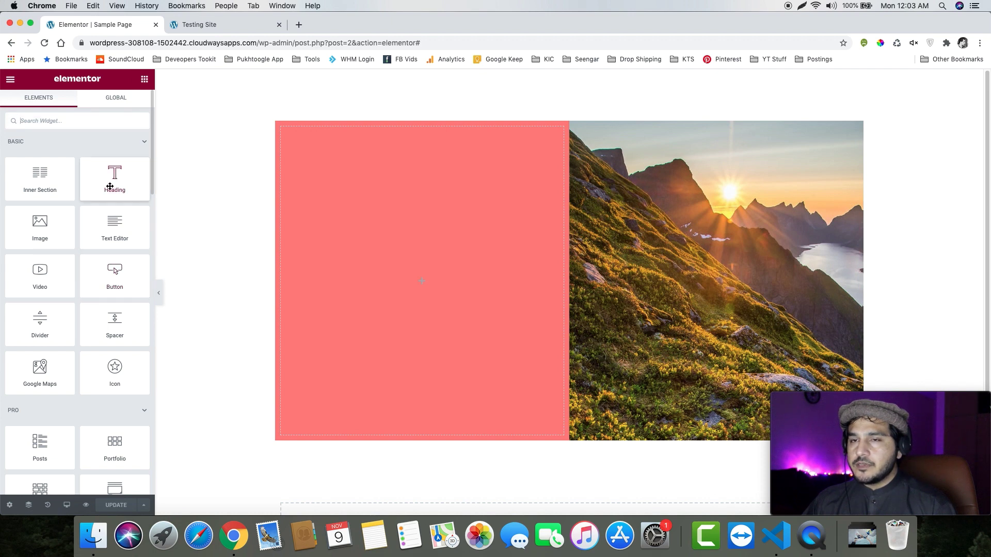
left_click_drag(109, 186, 358, 219)
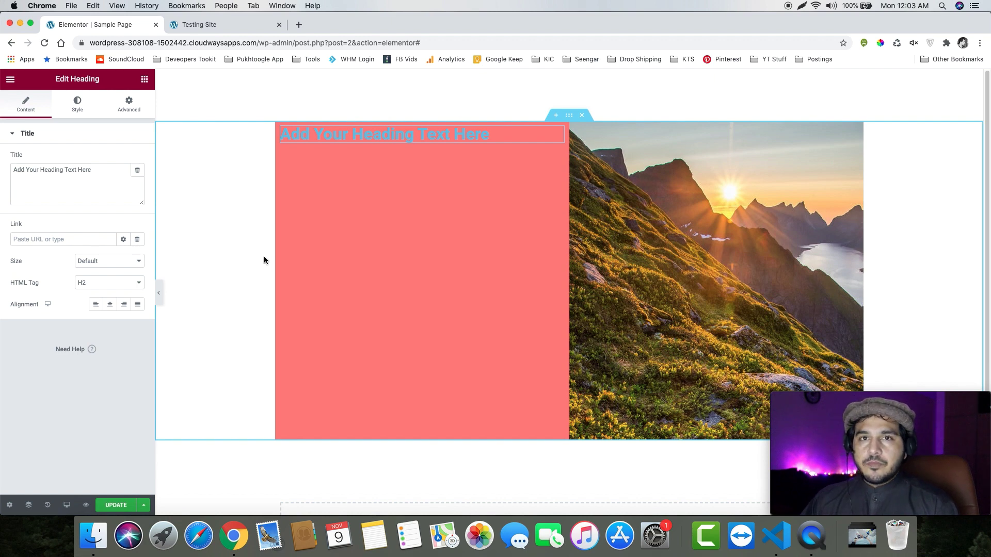
left_click(118, 285)
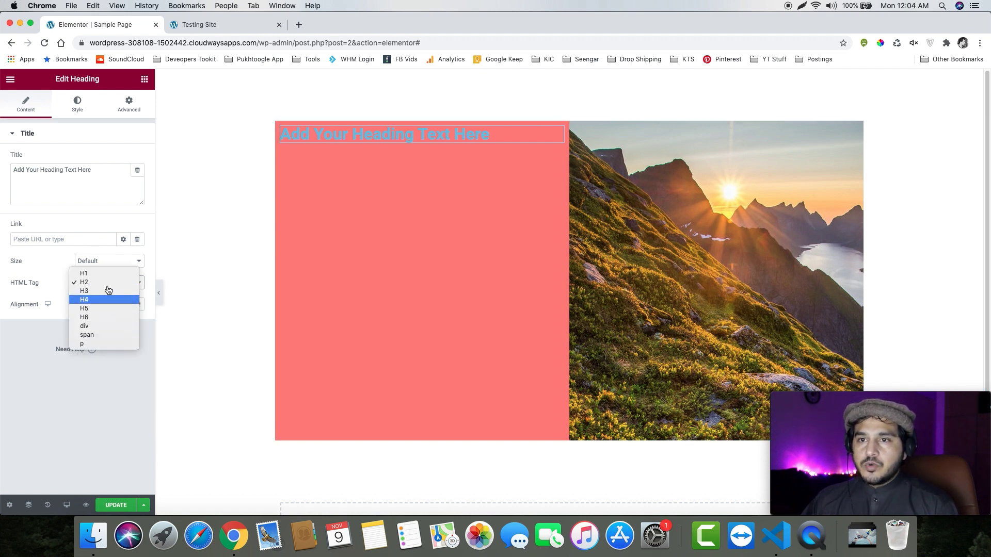
left_click(88, 277)
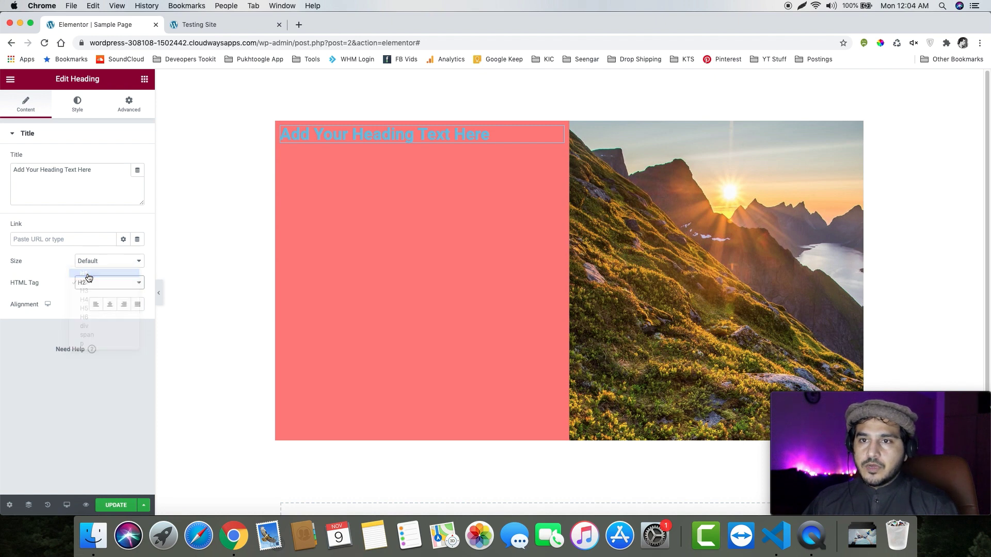
left_click(88, 283)
left_click(88, 292)
left_click(95, 288)
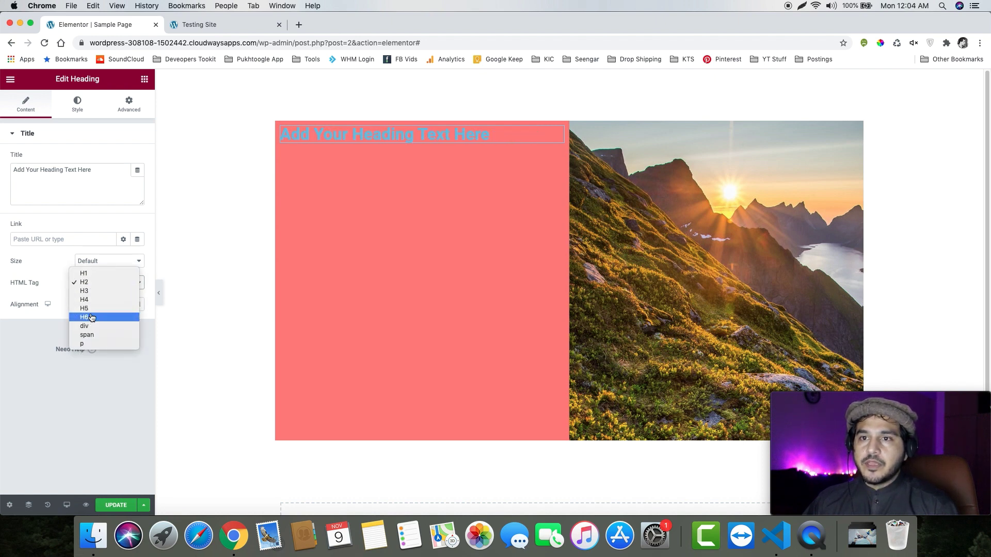
left_click(91, 275)
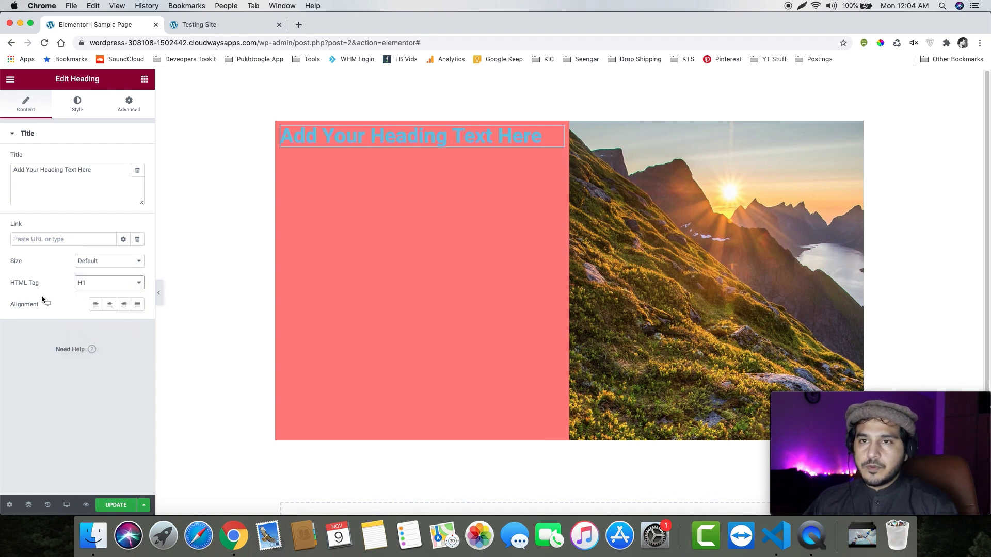
left_click_drag(92, 170, 1, 173)
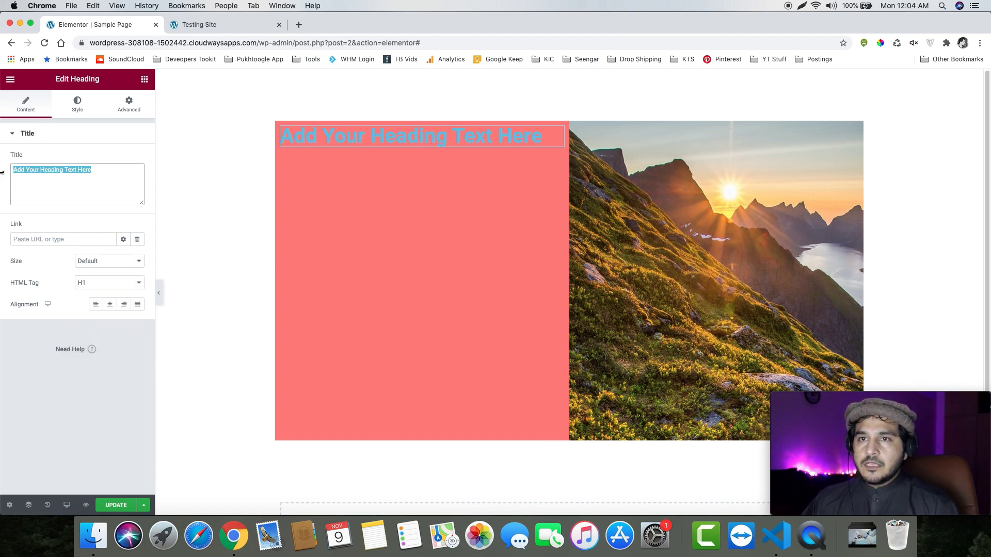
type("Hello Testing")
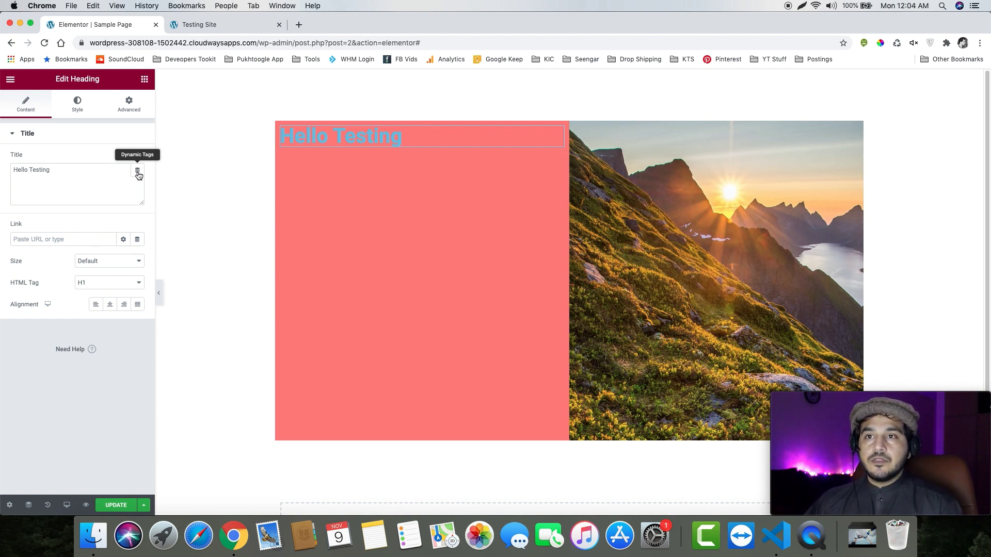
Add a Text Editor widget below the heading and a Button widget below that text
left_click(144, 79)
left_click_drag(135, 225, 327, 150)
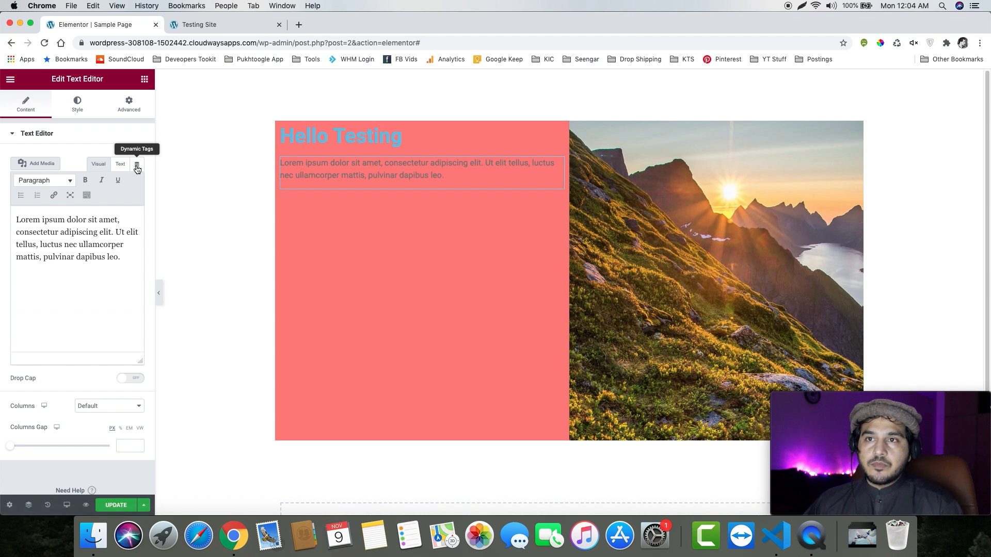
left_click(144, 81)
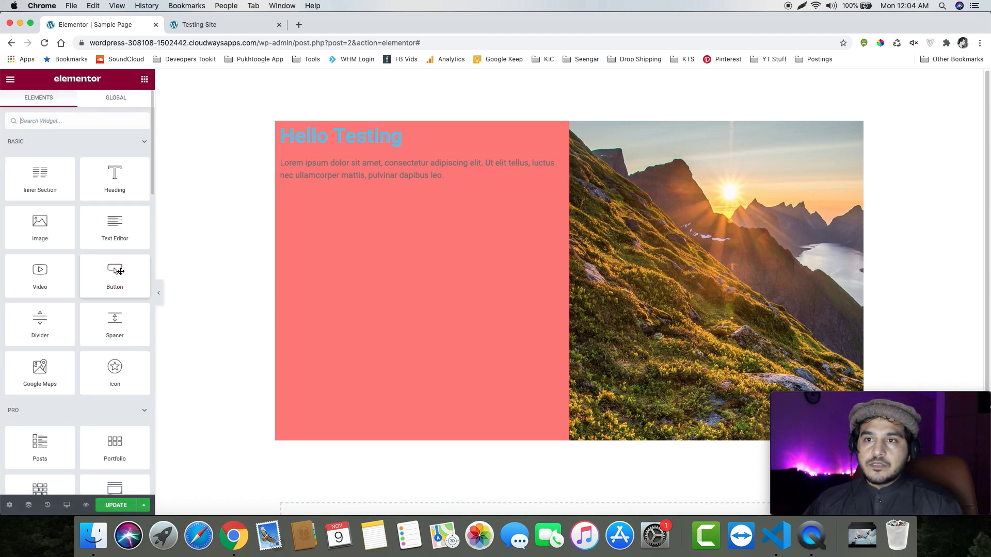
left_click_drag(115, 272, 325, 176)
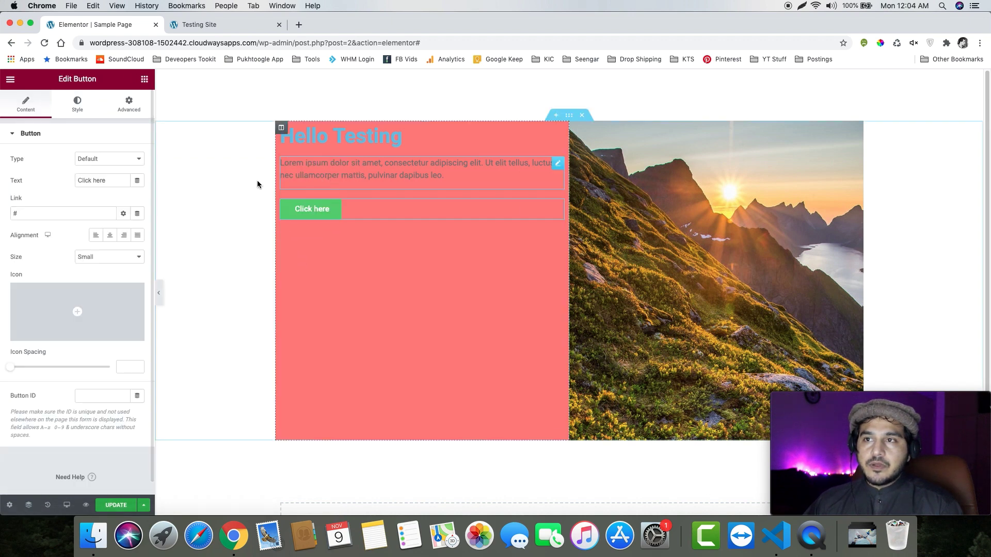
left_click(136, 180)
left_click(49, 164)
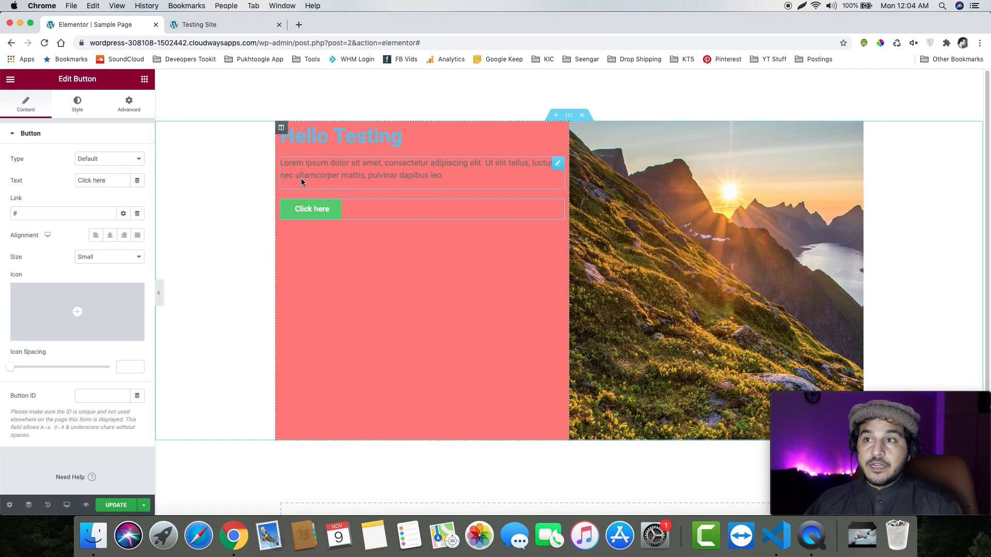
Set the heading's text color to white, #FFFFFF
left_click(315, 143)
left_click(31, 184)
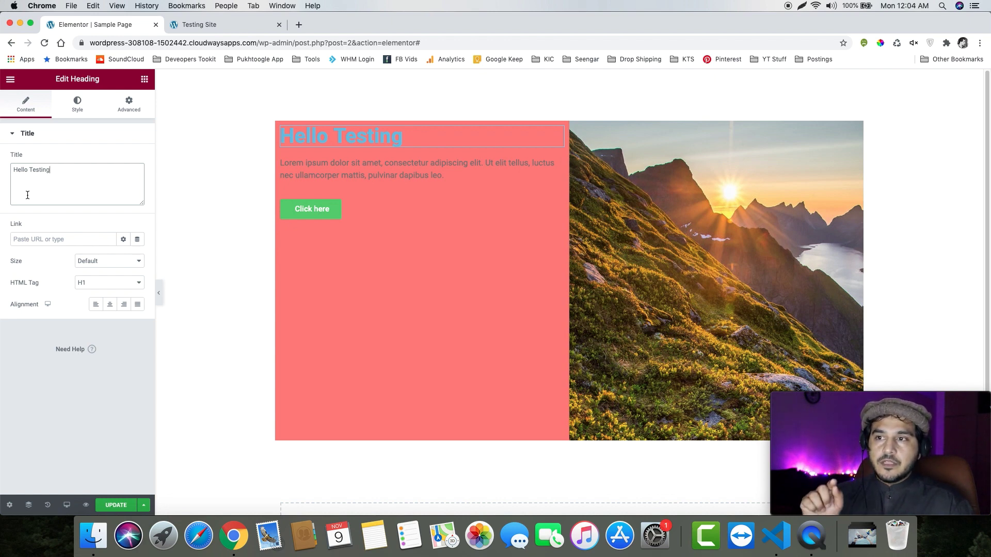
left_click(76, 103)
left_click(137, 159)
left_click_drag(98, 209, 1, 167)
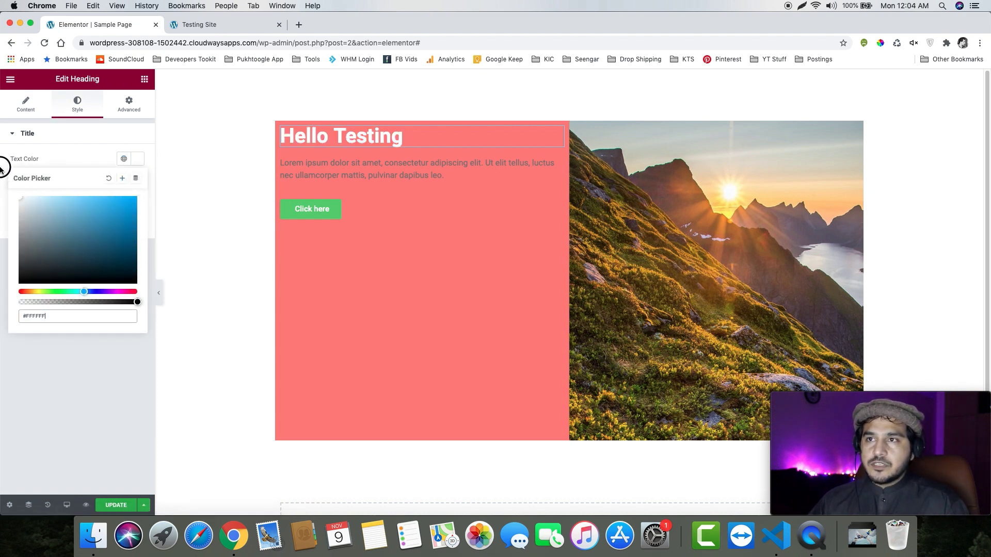
left_click(80, 144)
Try the Post Title dynamic tag as the heading's title and remove it again
left_click(25, 105)
left_click(138, 172)
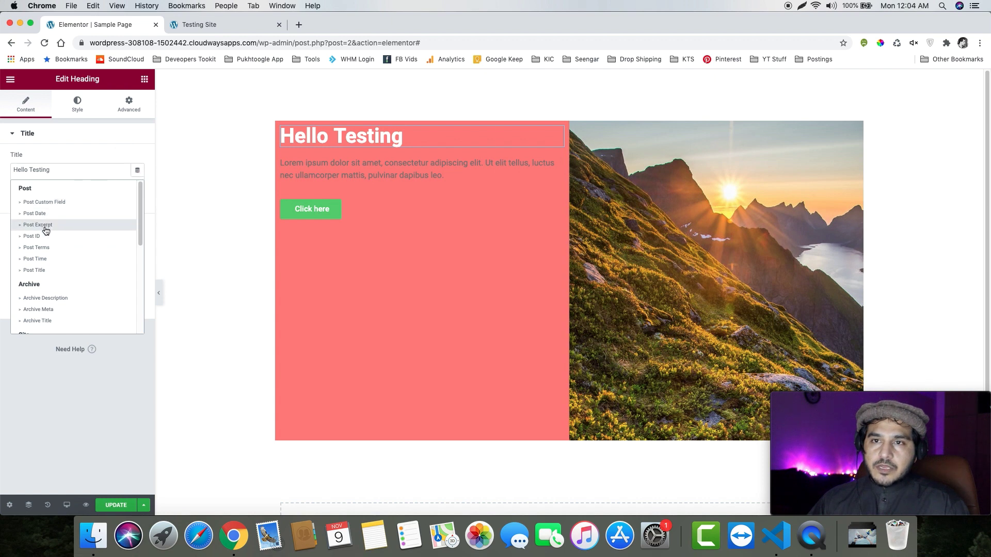
left_click(46, 271)
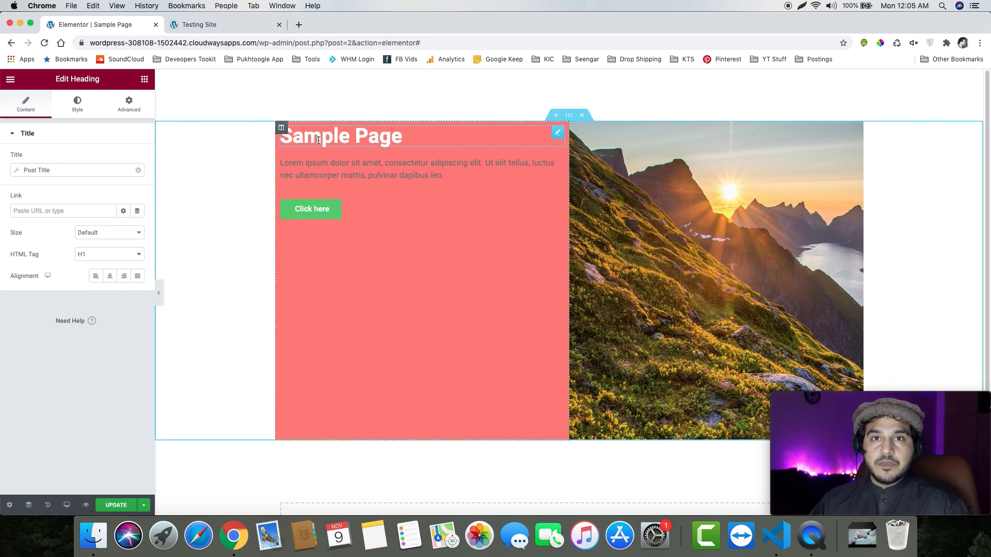
left_click(139, 172)
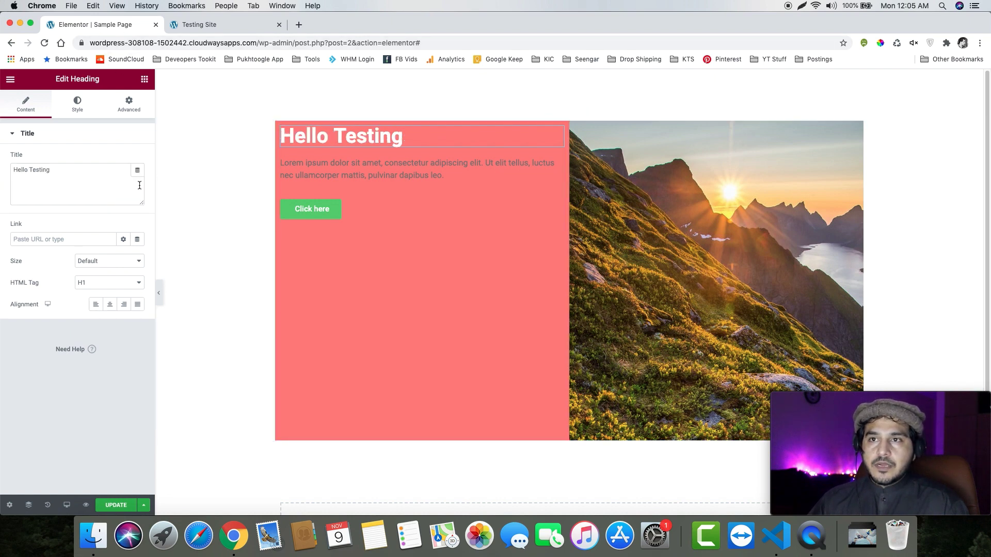
Try the Post Date dynamic tag as the heading's title, remove it, and browse the other available dynamic tags
left_click(139, 173)
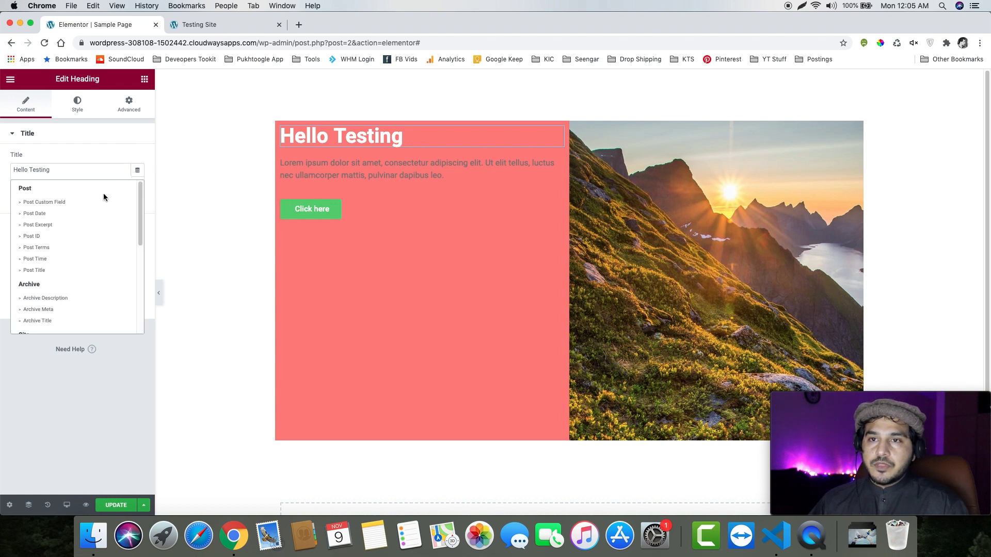
left_click(51, 213)
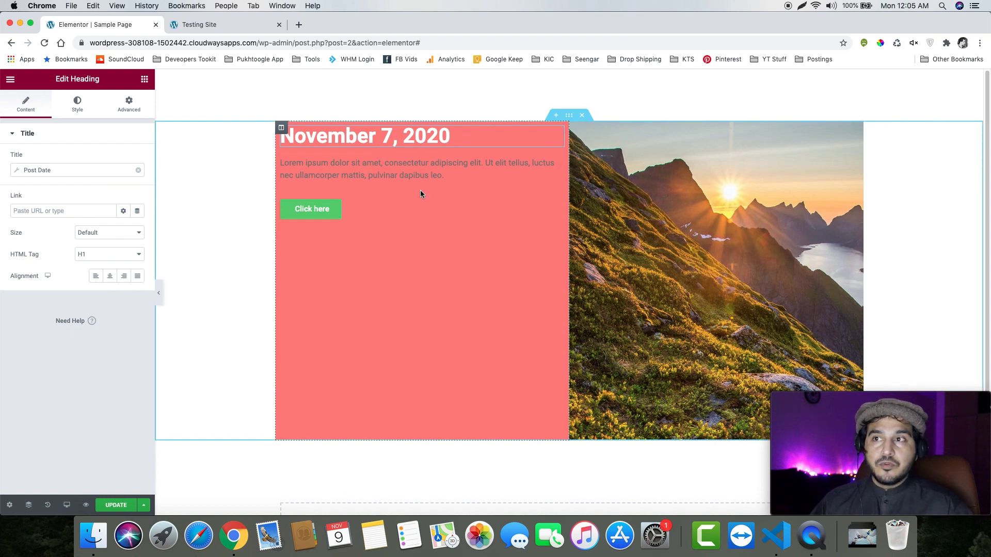
left_click(139, 171)
left_click(138, 172)
scroll(94, 241, "down", 5)
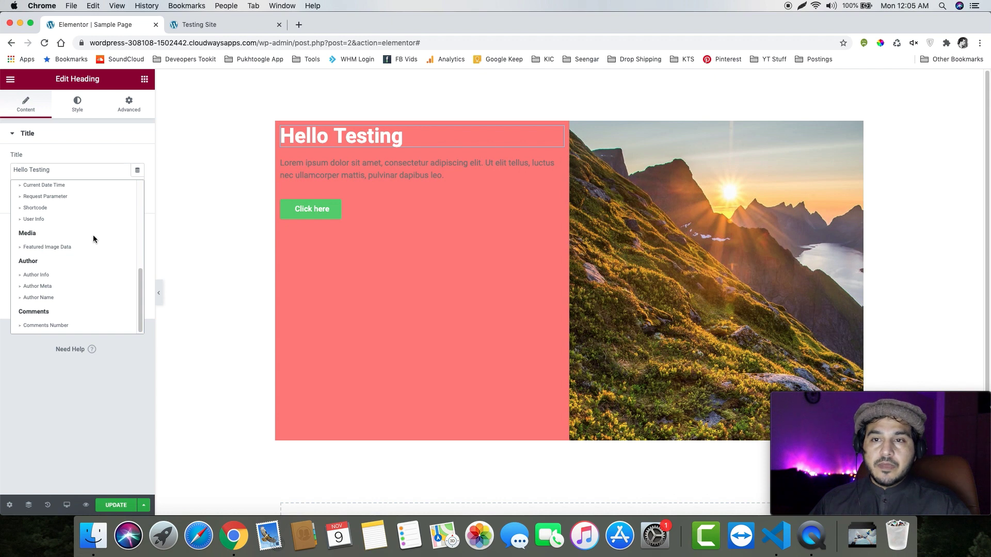
scroll(93, 235, "up", 5)
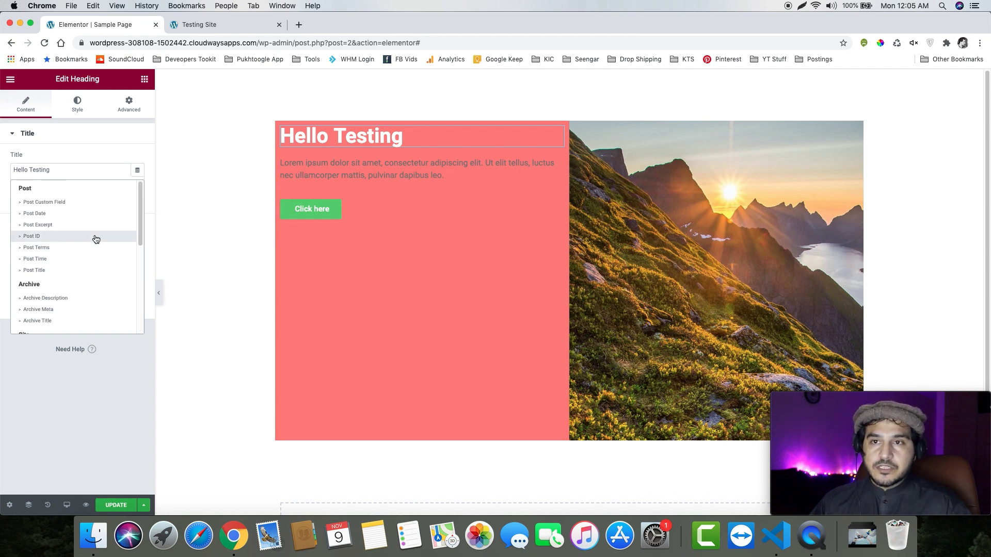
left_click(120, 159)
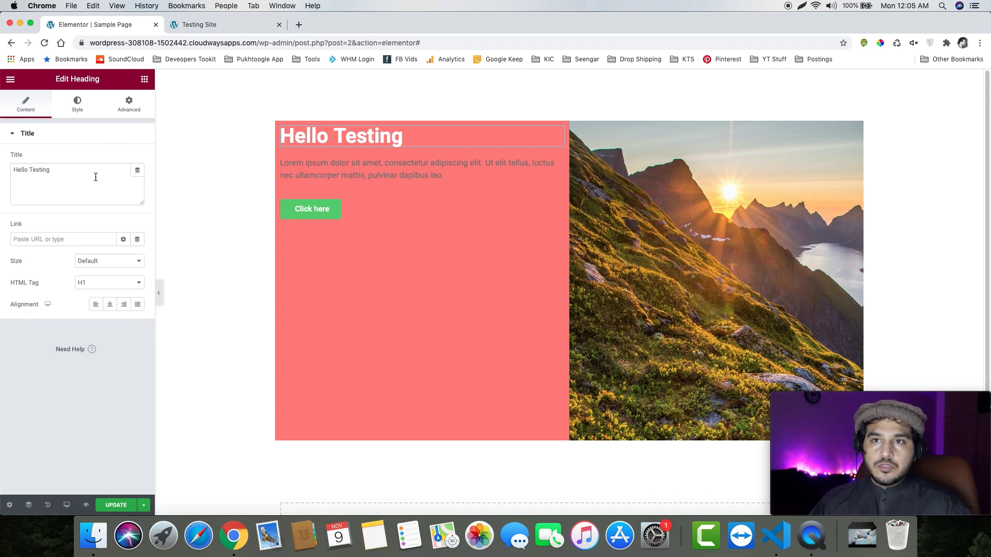
Set the button's text to the Post Title dynamic tag
left_click(312, 213)
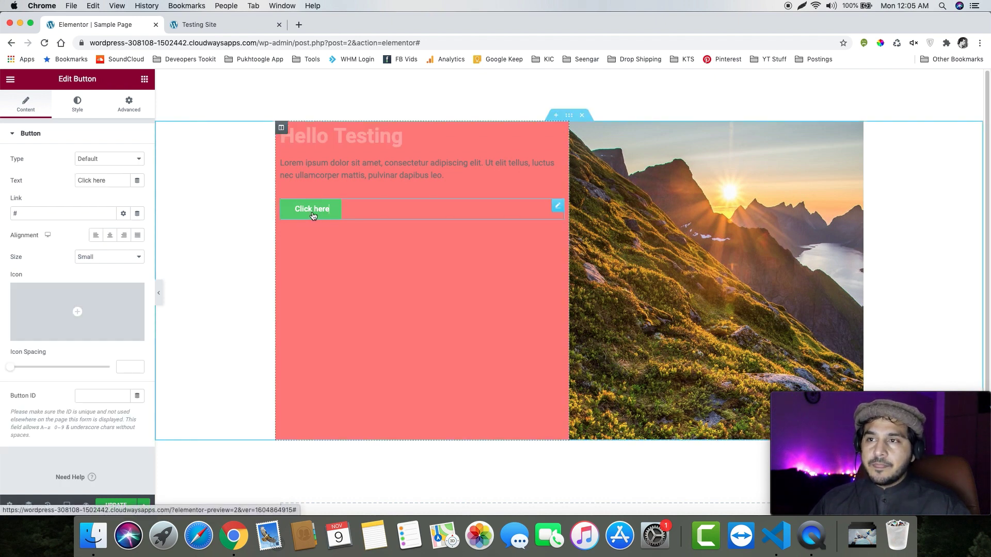
left_click(137, 180)
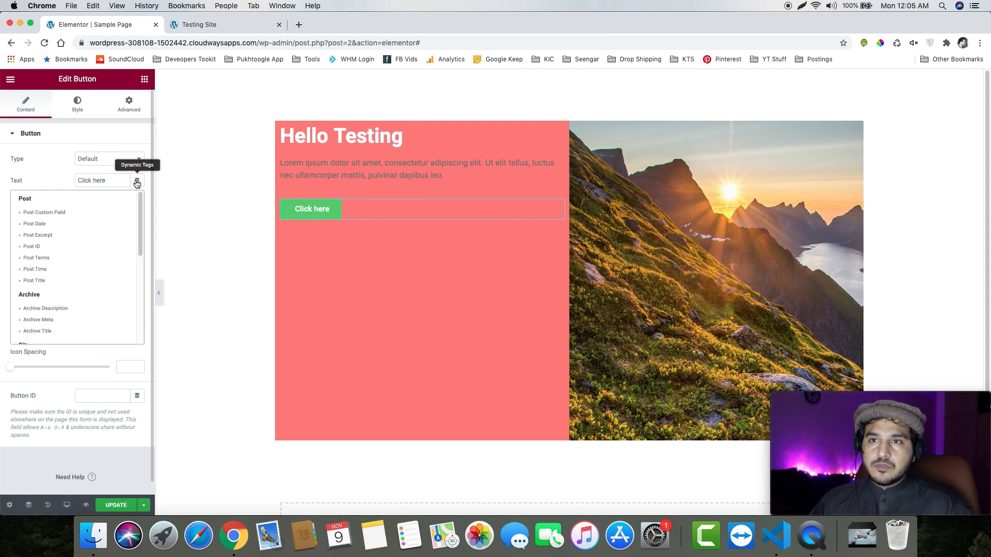
left_click(45, 281)
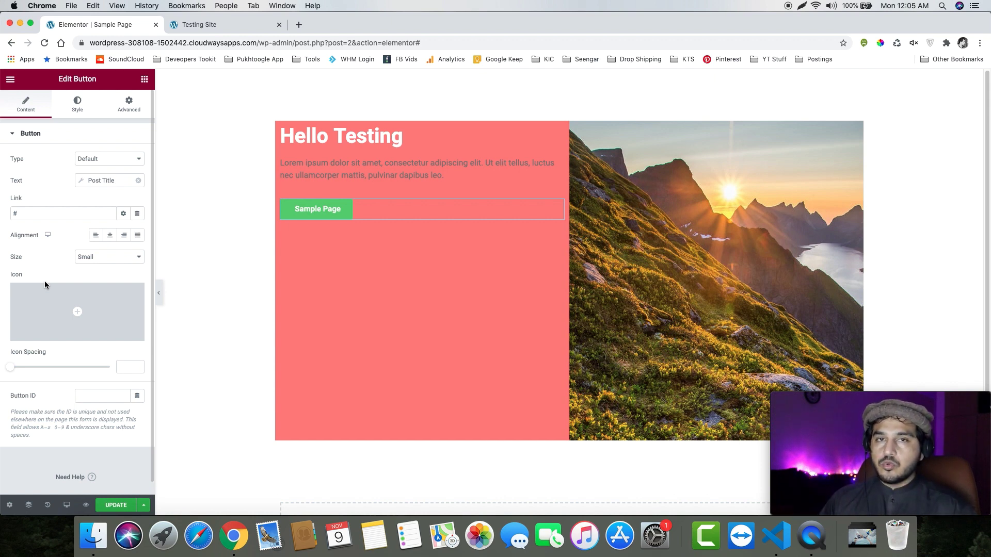
Delete the button below the text and open the heading's content settings
right_click(318, 209)
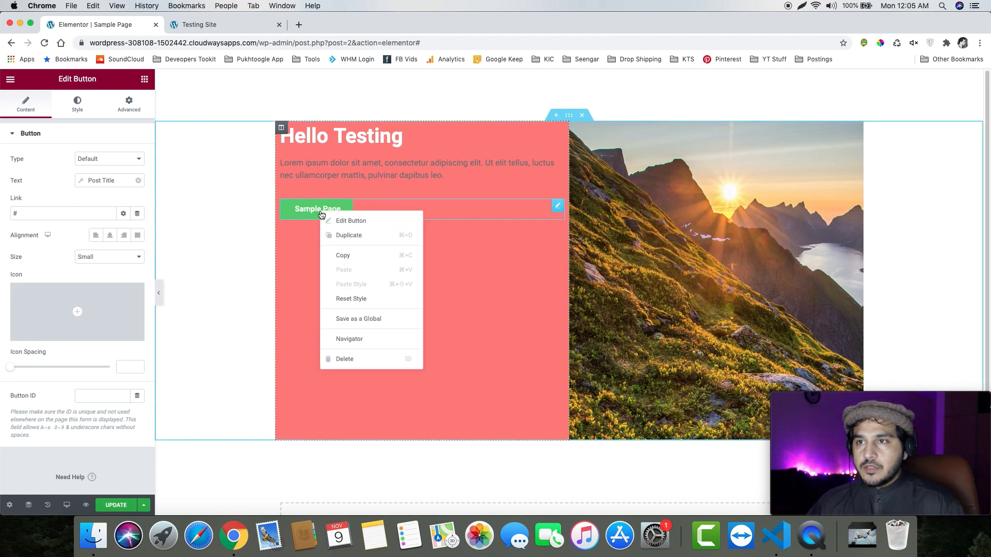
left_click(361, 362)
right_click(364, 166)
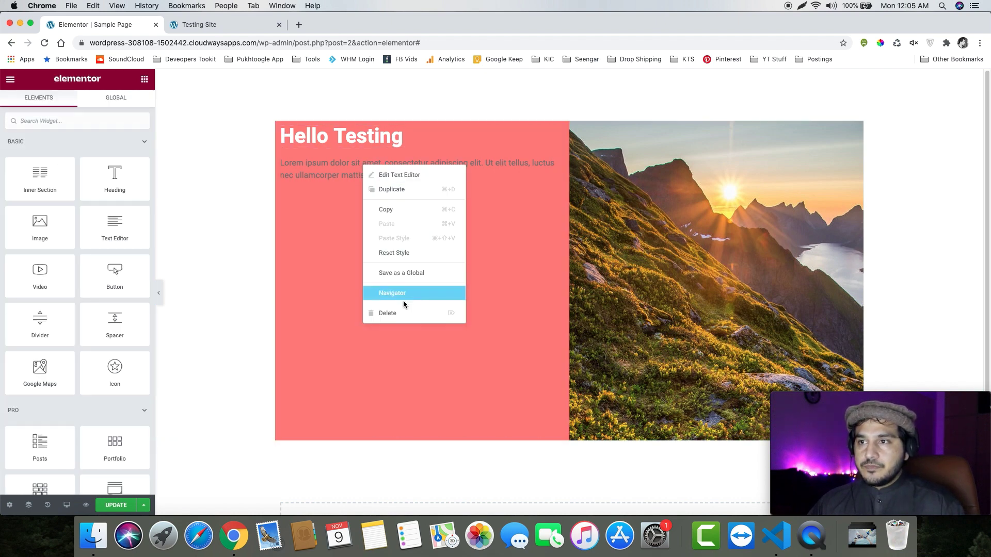
left_click(334, 146)
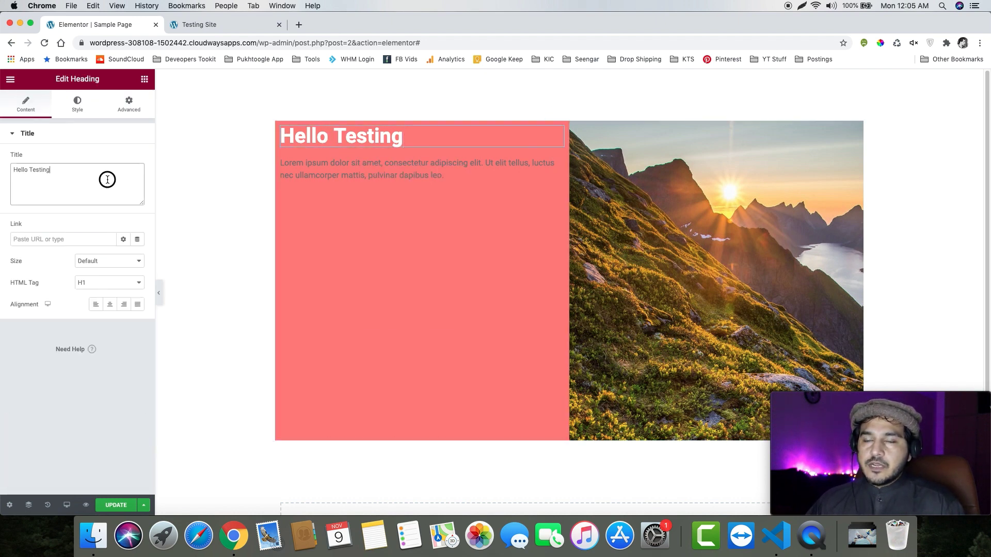
left_click(124, 133)
left_click(62, 134)
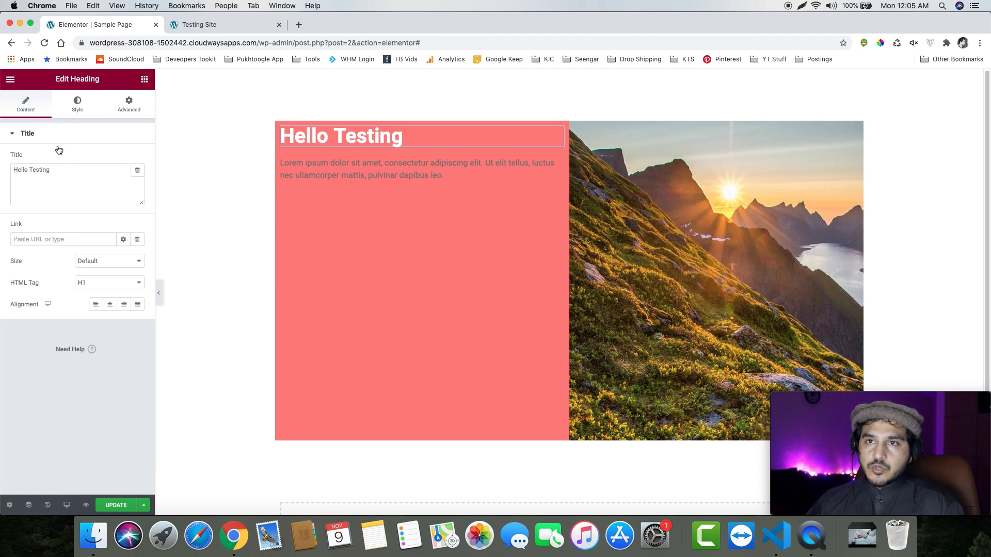
left_click(49, 240)
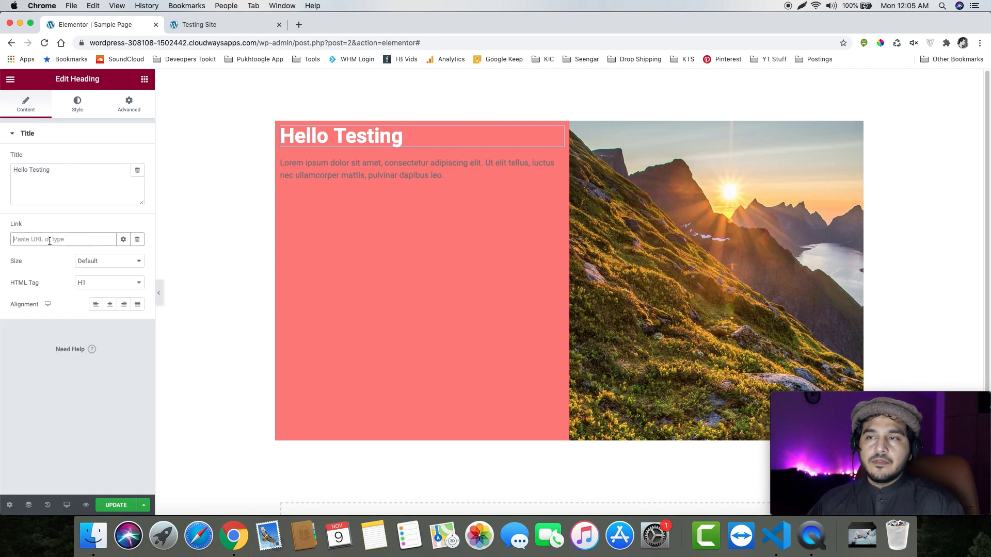
type("https://google.com")
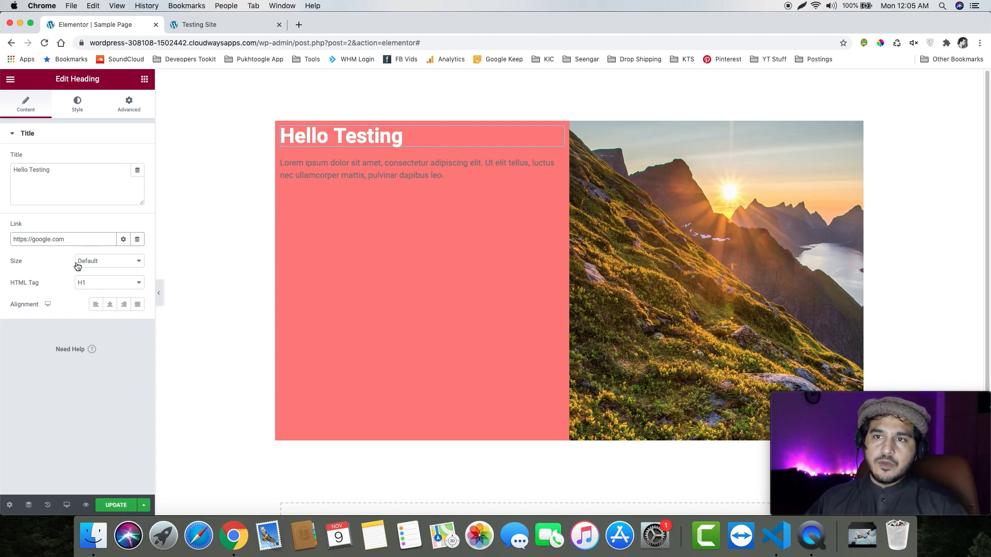
left_click(124, 241)
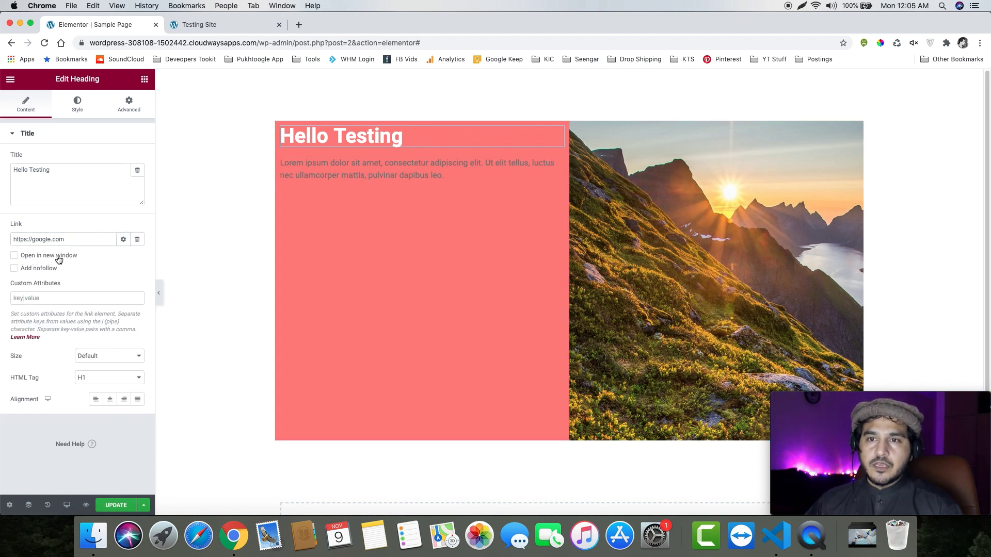
left_click(124, 240)
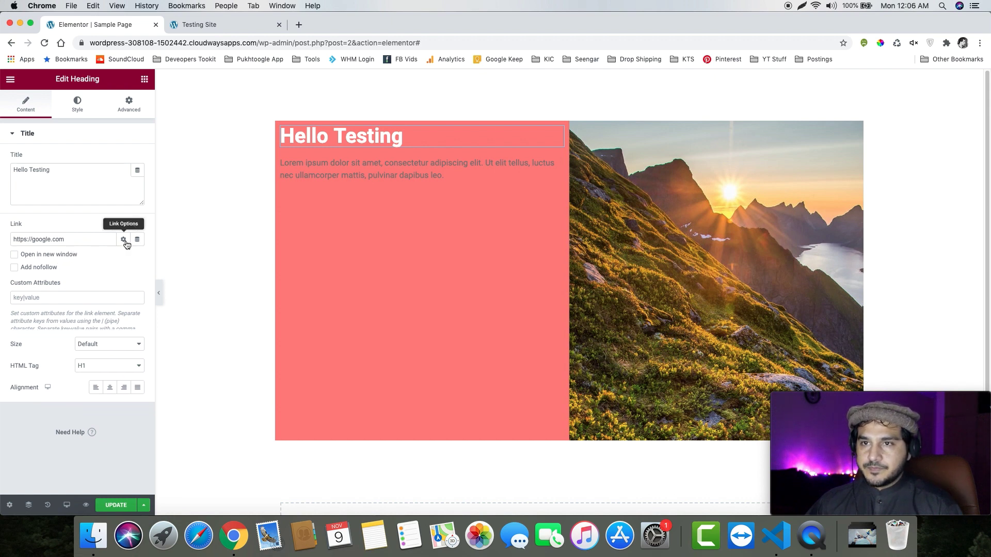
left_click(137, 241)
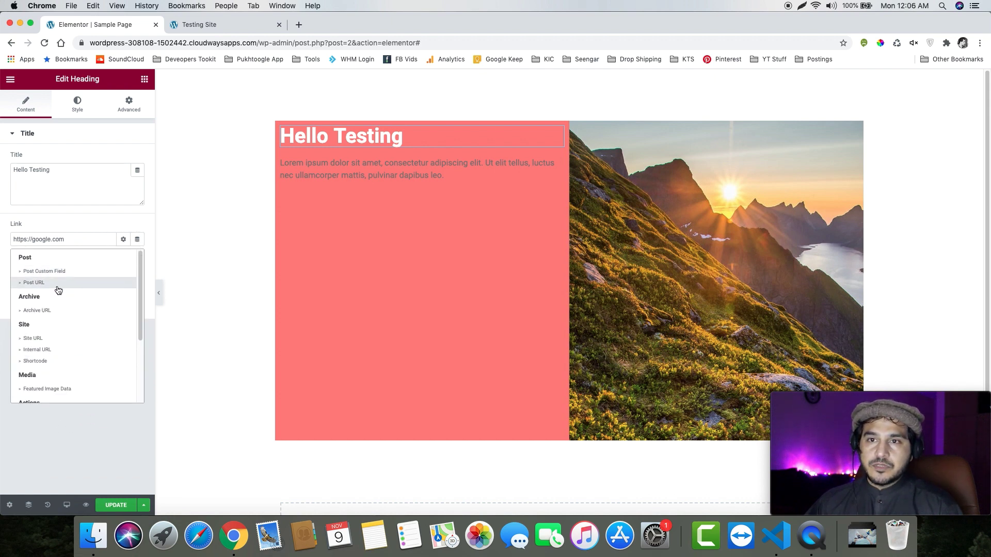
left_click_drag(73, 239, 3, 239)
key("BackSpace")
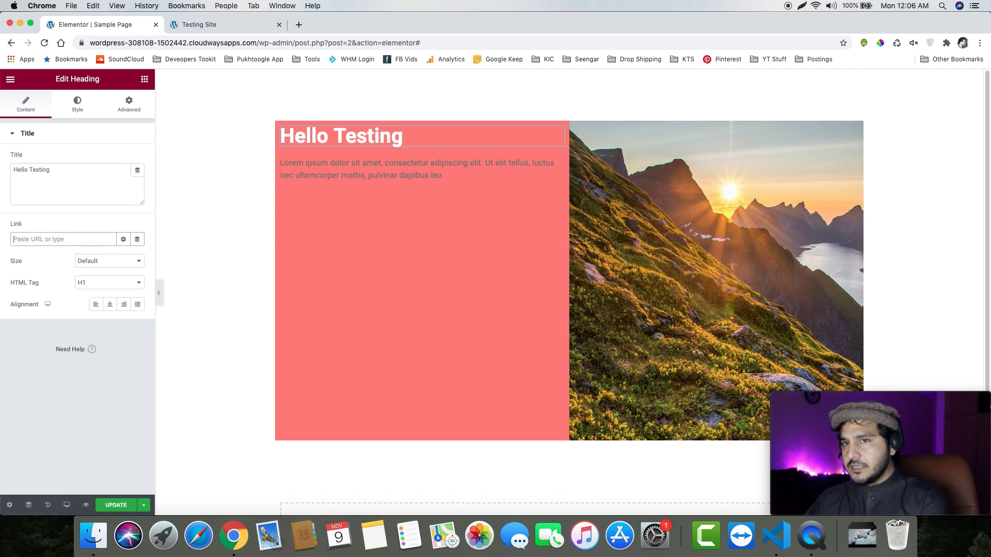
Try the Site URL dynamic tag as the heading's link and remove it again
left_click(137, 239)
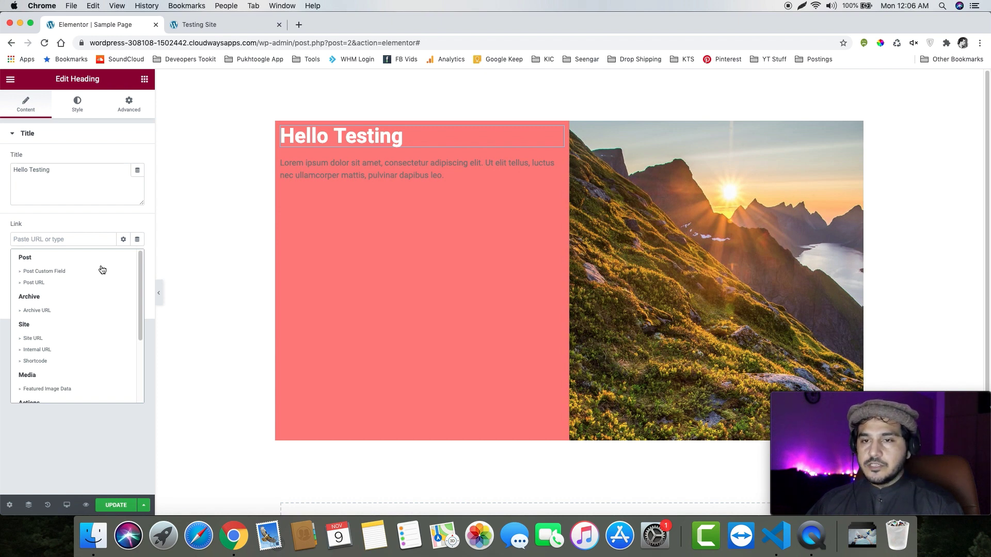
left_click(42, 339)
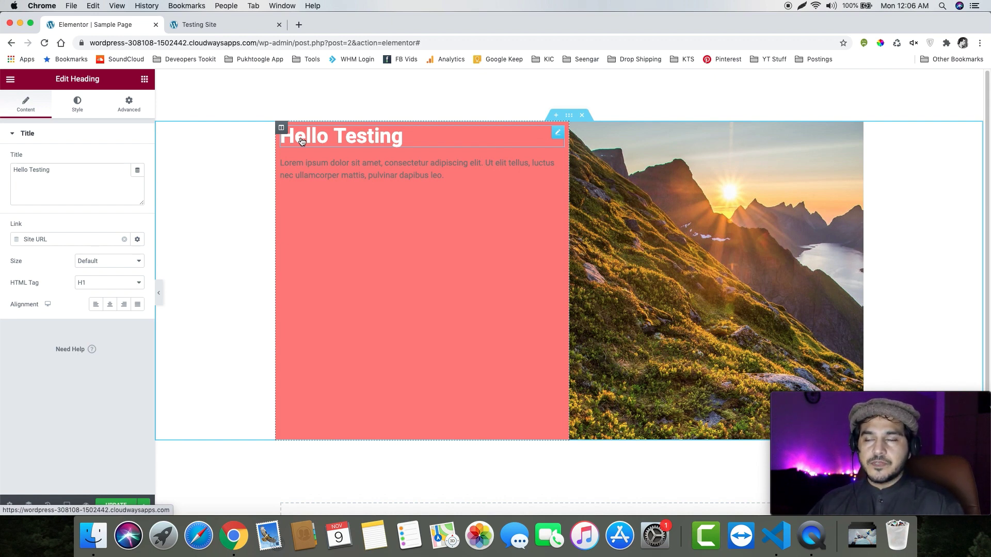
left_click(125, 240)
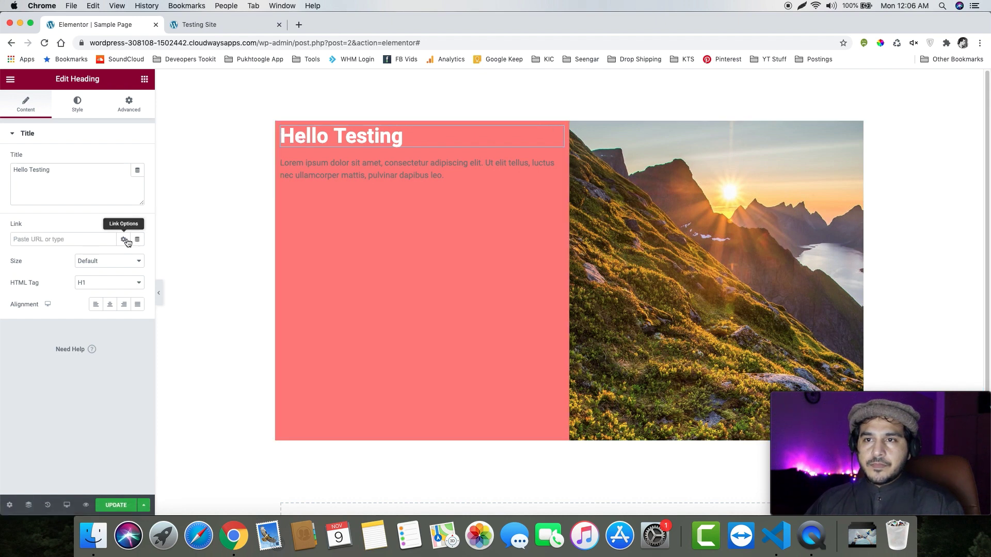
left_click(87, 241)
type("priv")
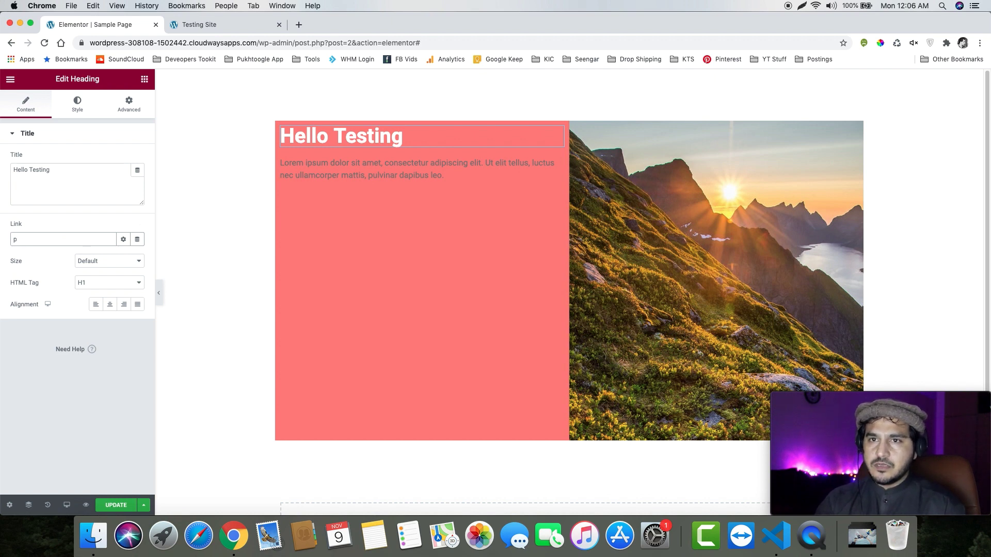
key("BackSpace")
key("BackSpace")
key("BackSpace")
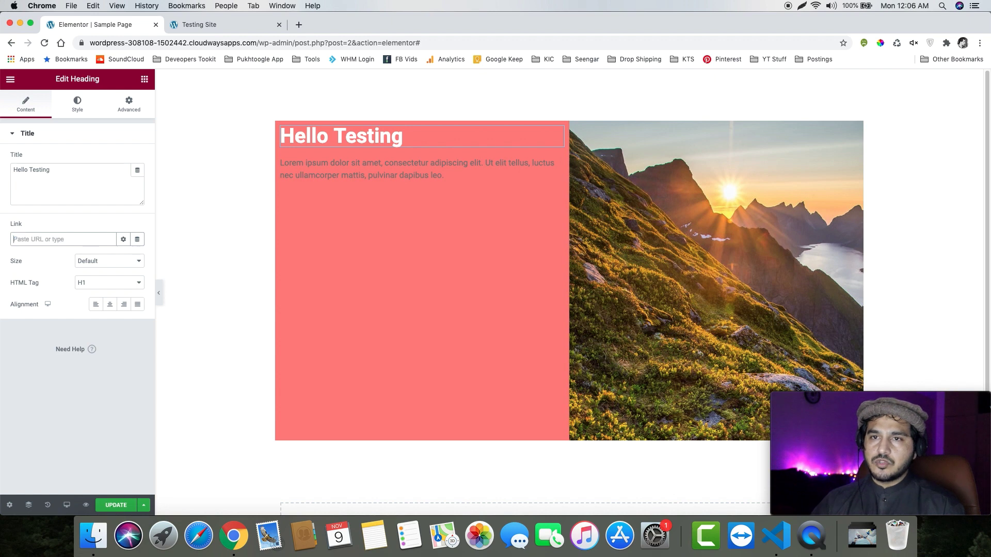
Try the Medium and Large sizes on the heading and return its size to Default
left_click(113, 263)
left_click(113, 262)
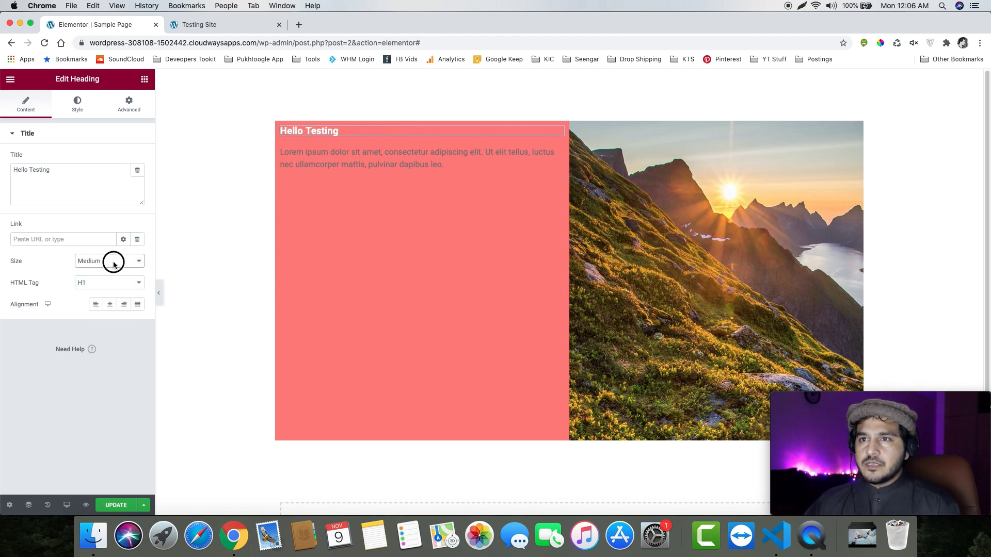
left_click(106, 270)
left_click(104, 263)
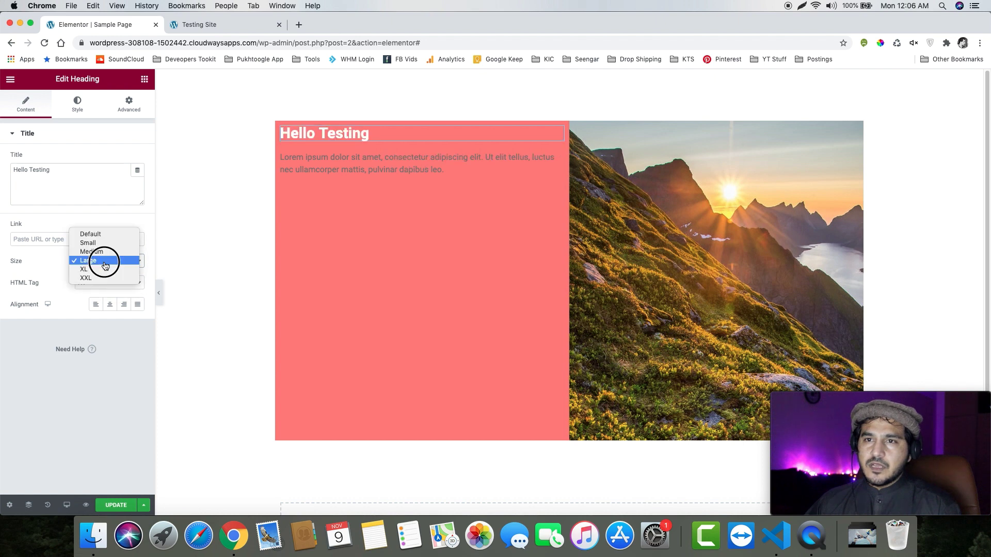
left_click(98, 234)
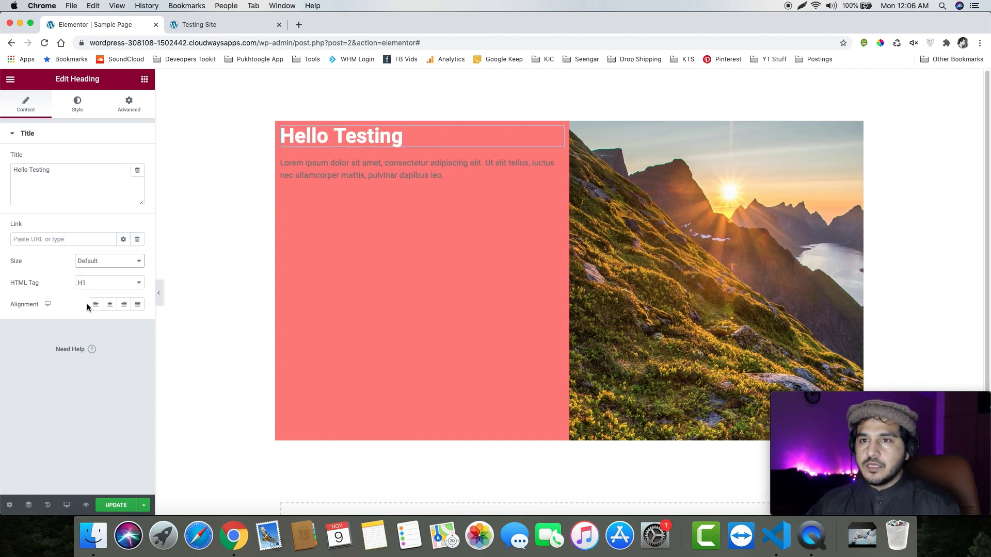
Try center and right alignment on the heading, look at the device options, and align it left
left_click(110, 304)
left_click(124, 305)
left_click(110, 305)
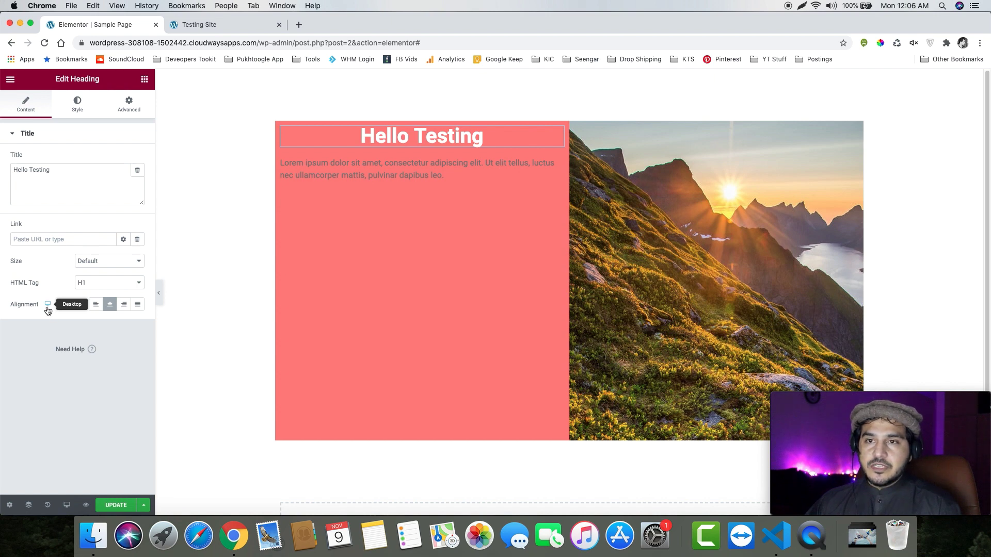
left_click(48, 309)
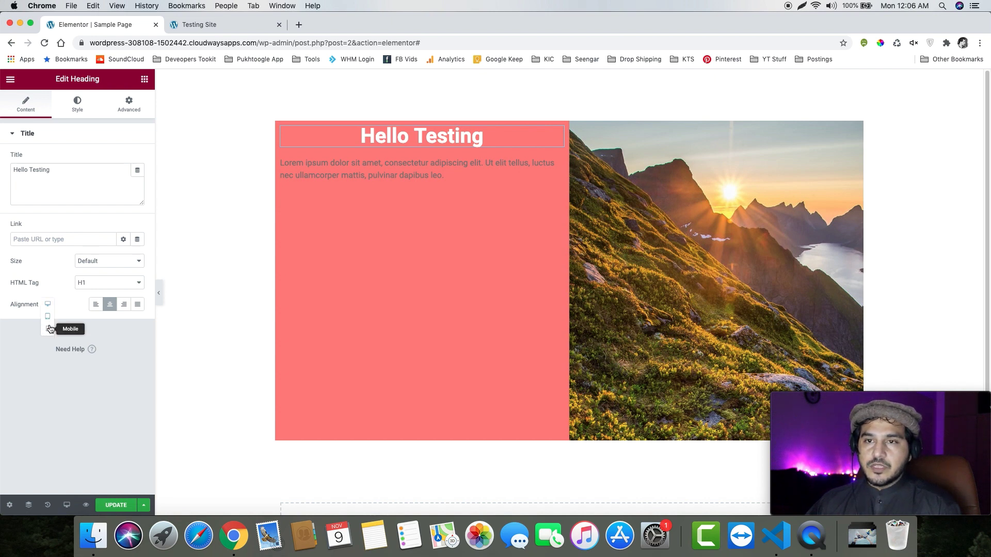
left_click(96, 306)
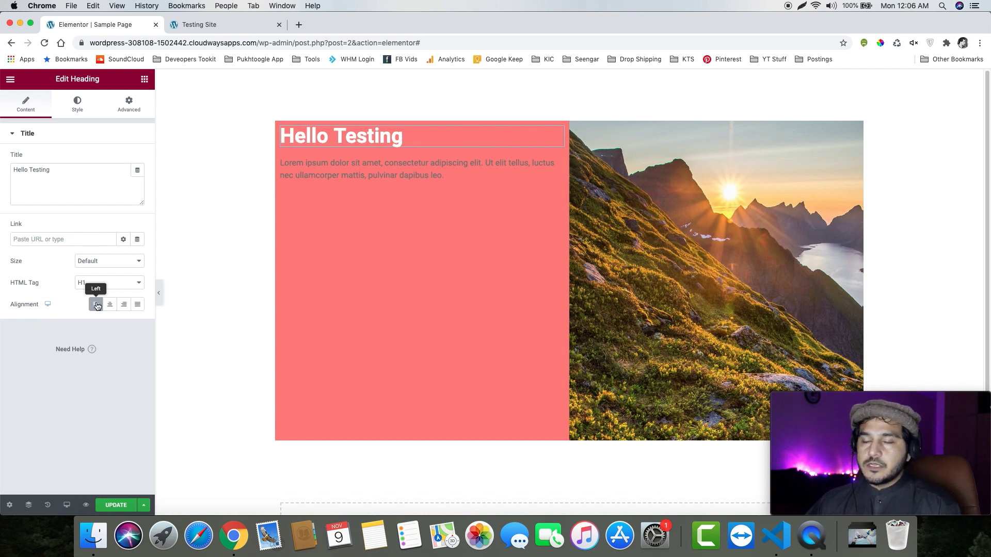
Set the heading's text color to the near-black #1A0808
left_click(77, 104)
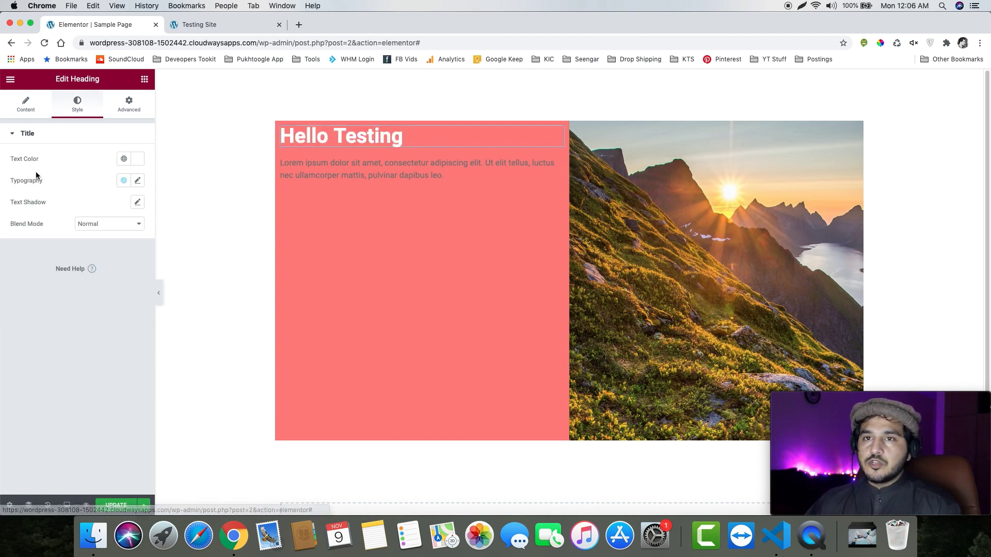
left_click(137, 158)
left_click_drag(44, 214, 99, 276)
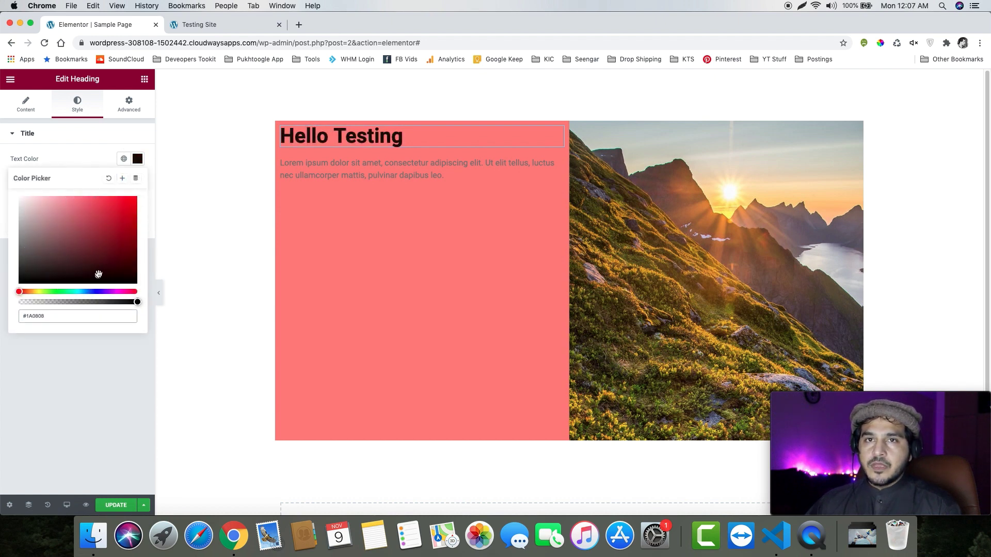
Save the heading's text color as a new global color named "Heading C"
left_click(123, 181)
left_click_drag(487, 295, 405, 295)
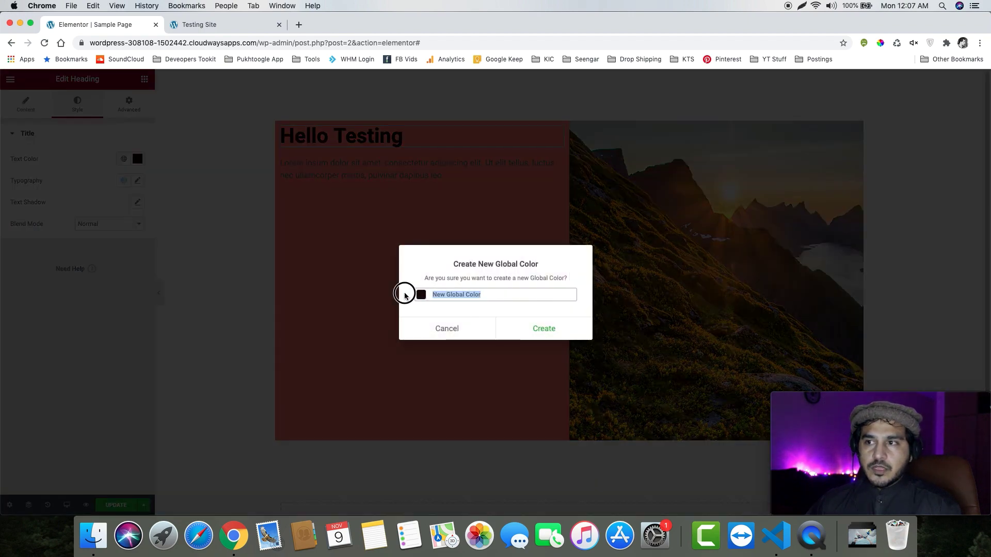
type("Heading C")
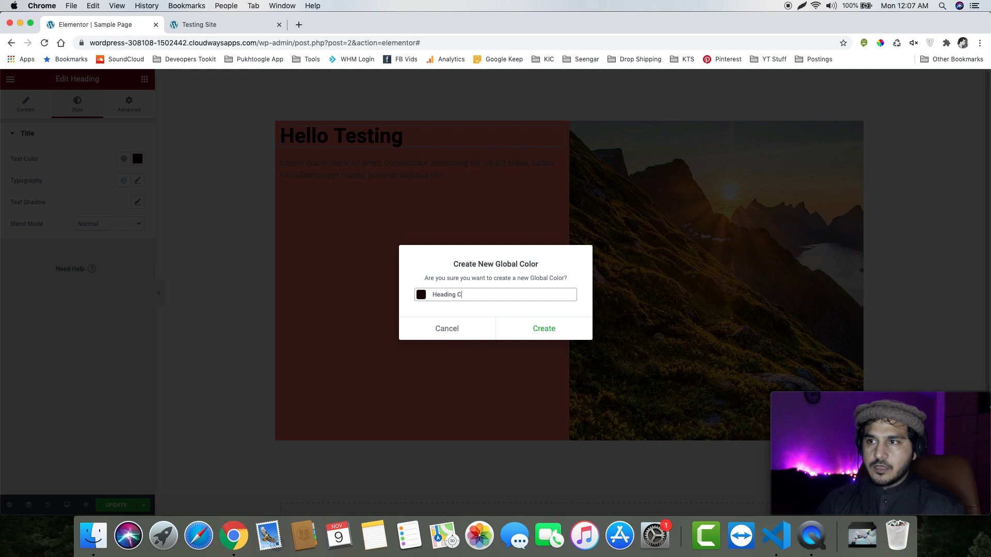
left_click(547, 336)
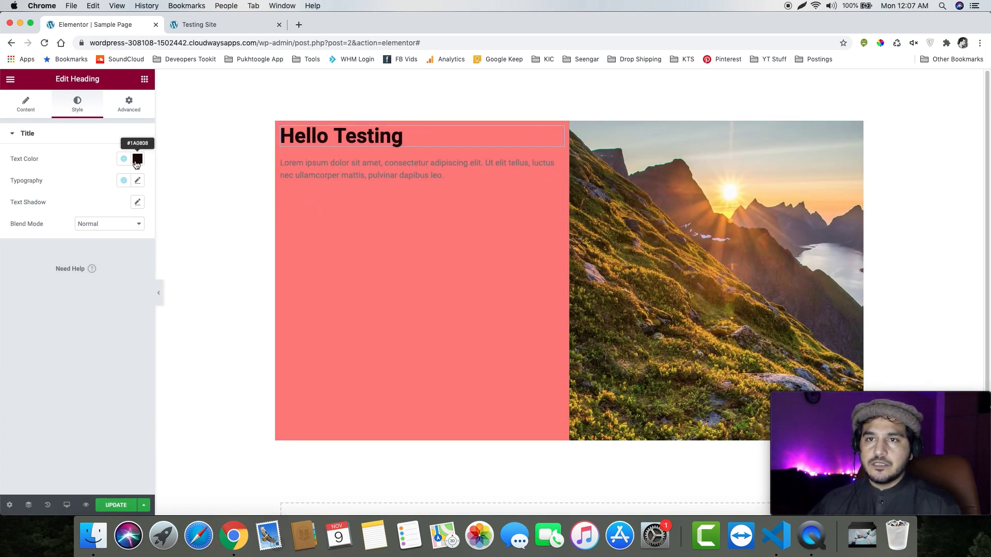
Set the heading's font family to Alegreya Sans and its font size to 67 px
left_click(137, 183)
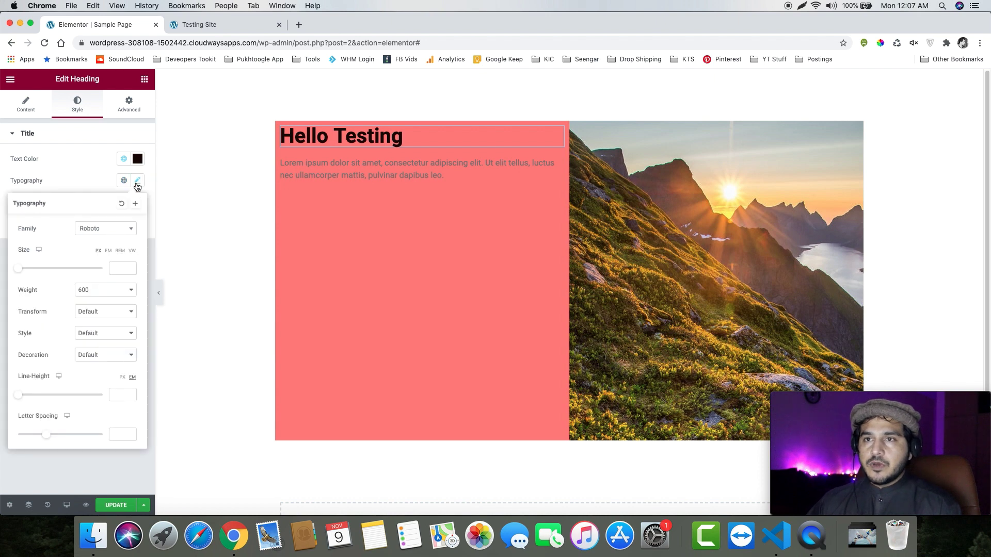
left_click(110, 230)
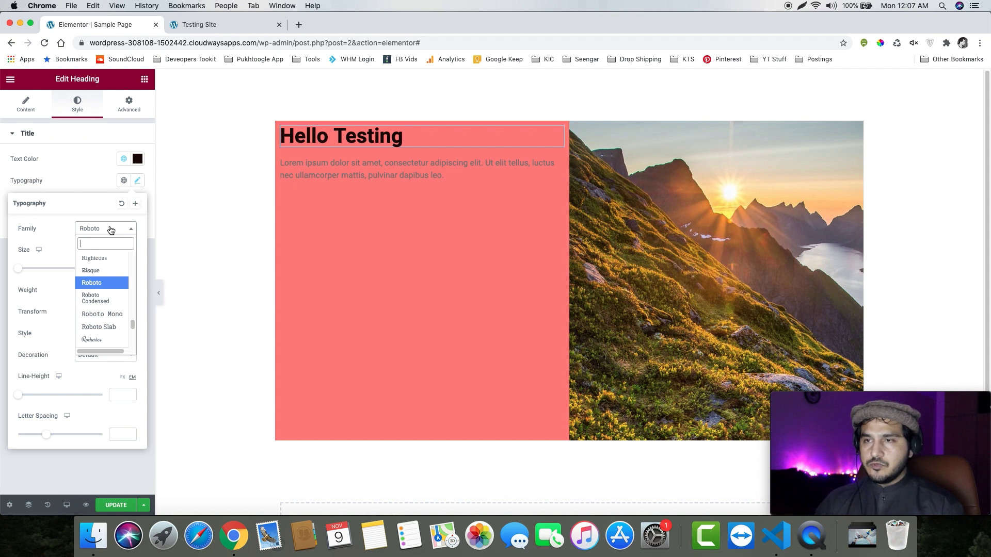
type("aleg")
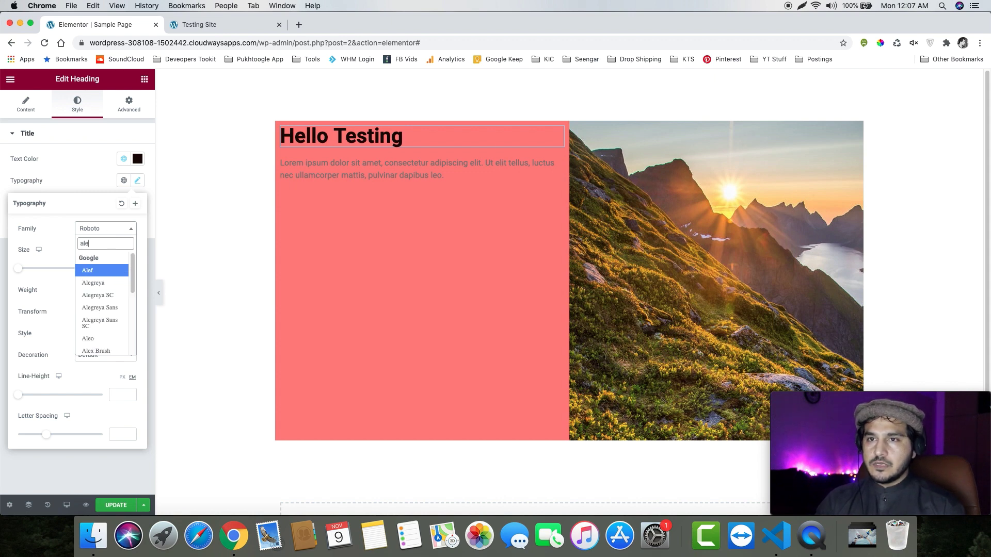
key("Down")
key("Down")
key("Return")
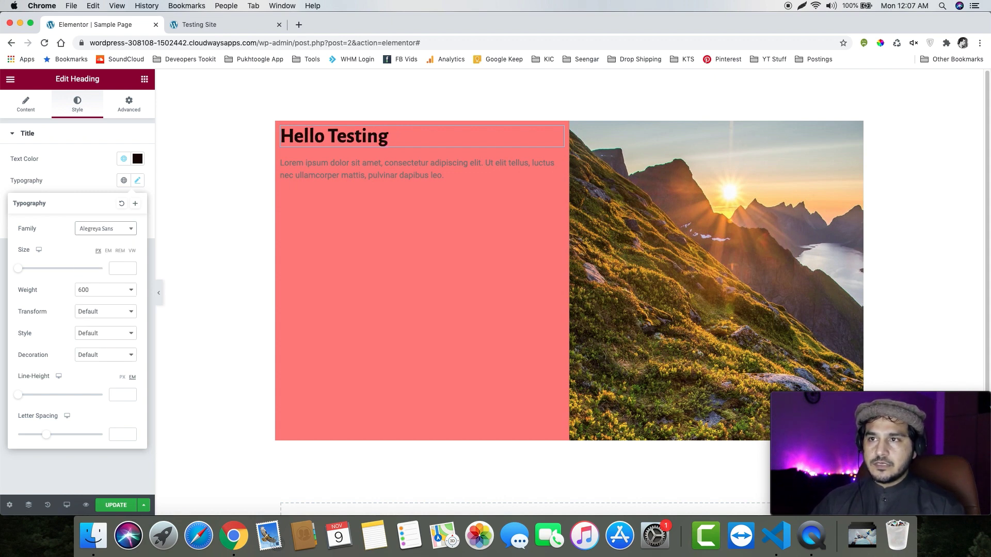
left_click_drag(18, 269, 47, 269)
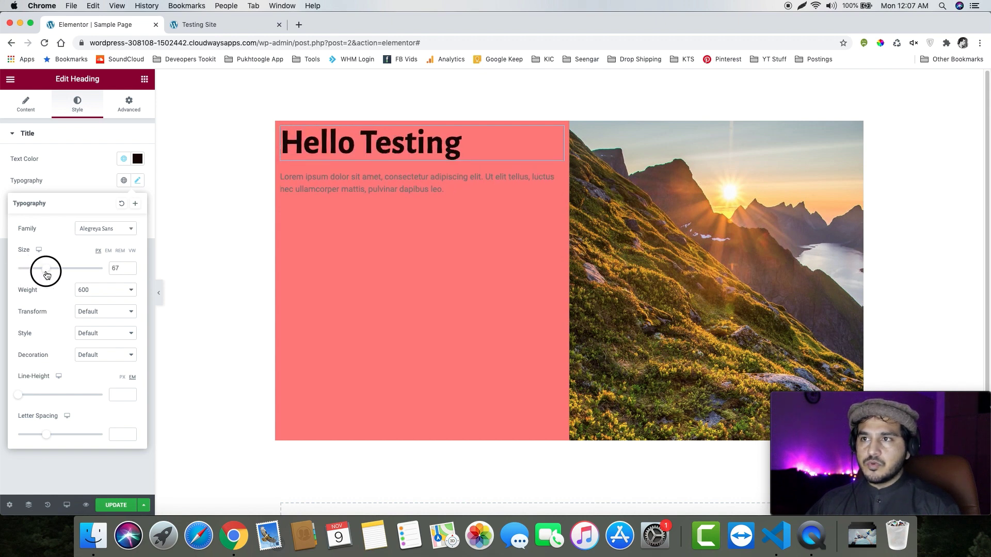
Try the Alex Brush and Alfa Slab One font families on the heading
left_click(105, 232)
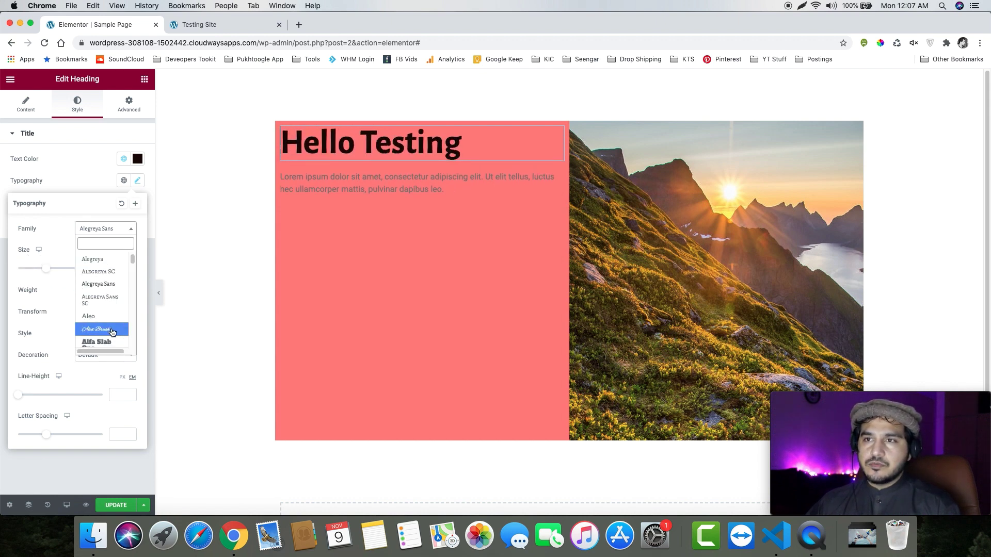
left_click(110, 330)
left_click(100, 234)
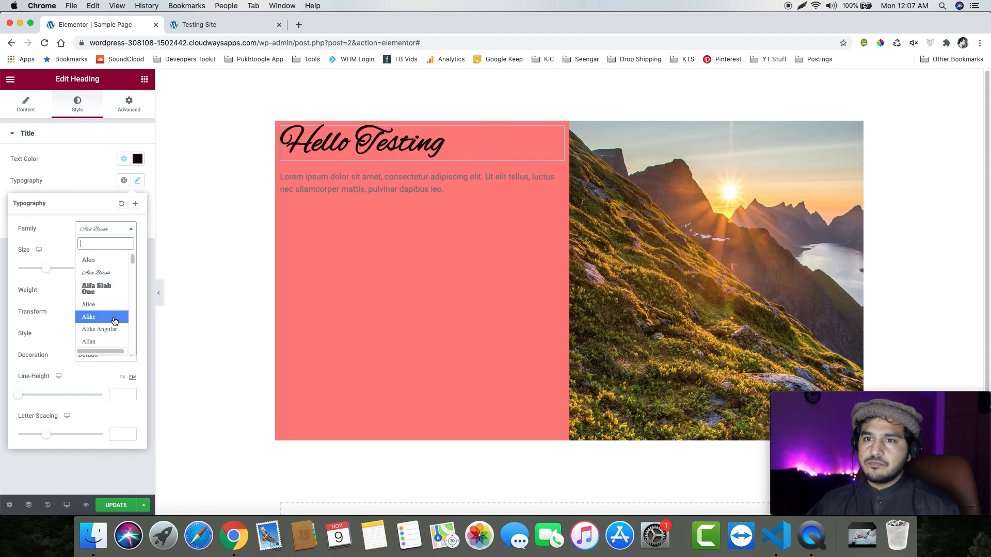
left_click(106, 282)
Set the heading's font family to Archivo Narrow
left_click(100, 236)
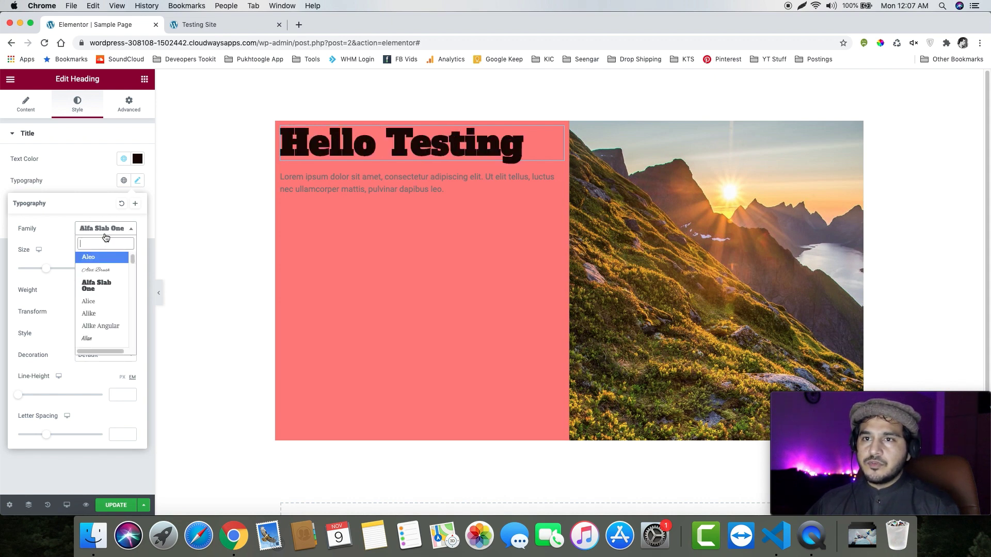
scroll(116, 289, "down", 3)
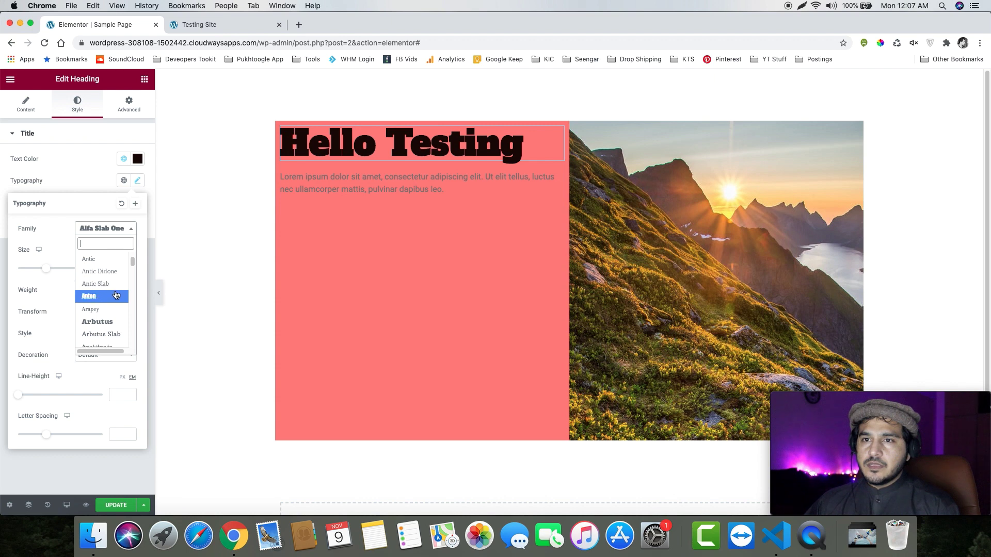
scroll(117, 293, "down", 1)
scroll(117, 295, "down", 3)
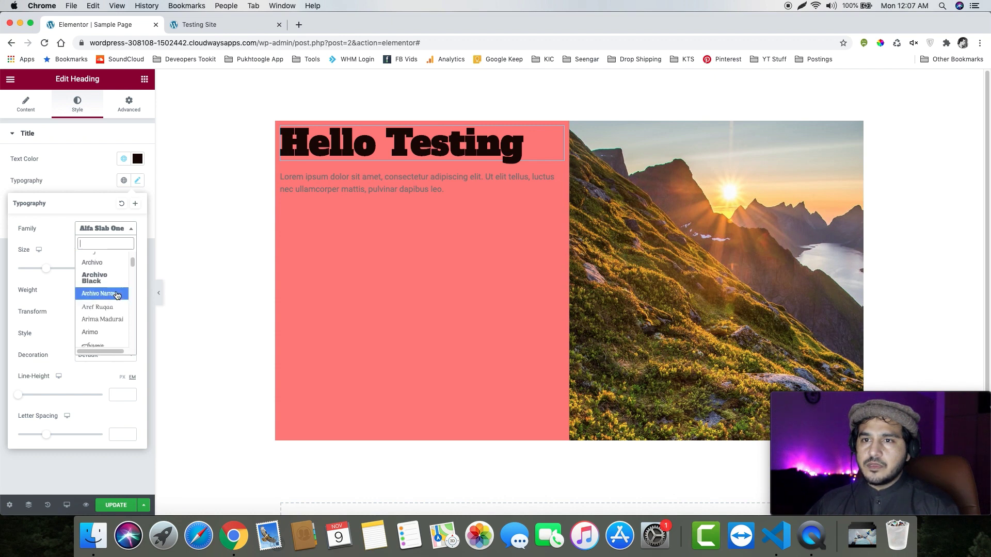
left_click(117, 295)
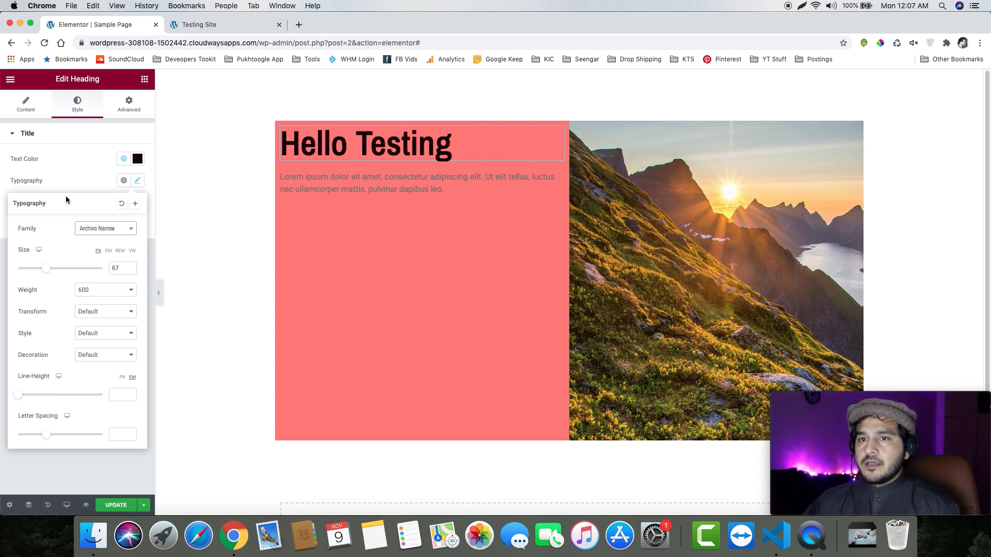
Try the 100, 200, 400, 600 and 900 font weights on the heading and set its weight to 100
left_click(88, 295)
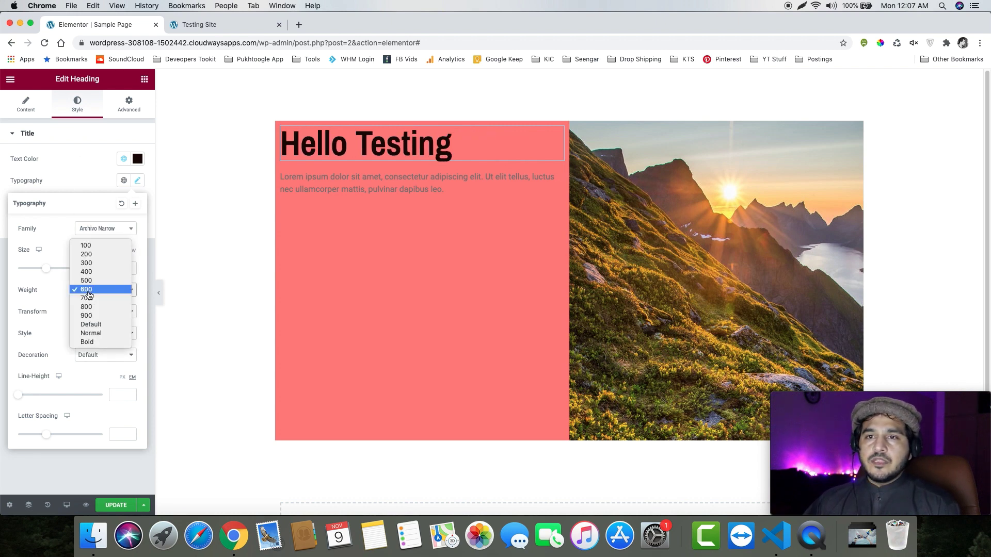
left_click(89, 249)
left_click(100, 290)
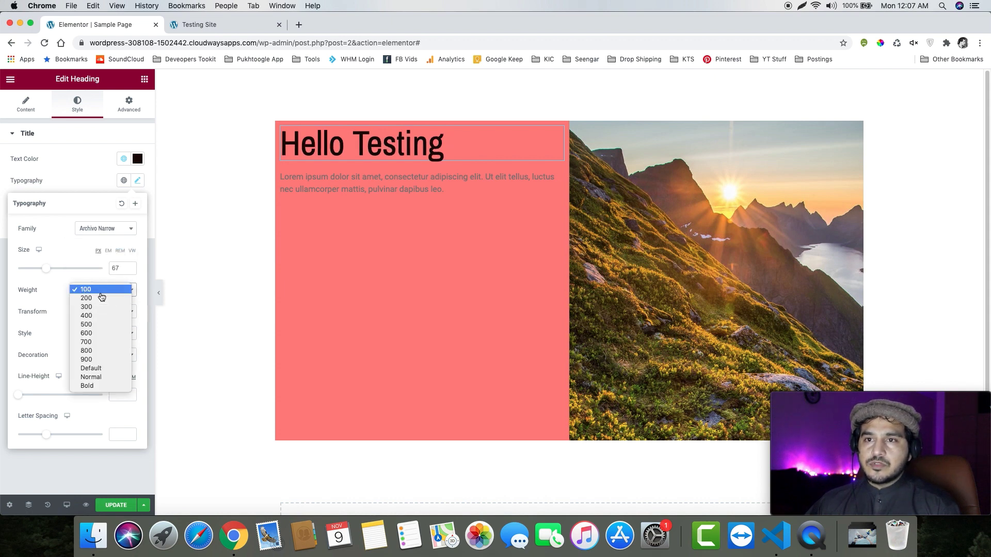
left_click(101, 296)
left_click(101, 295)
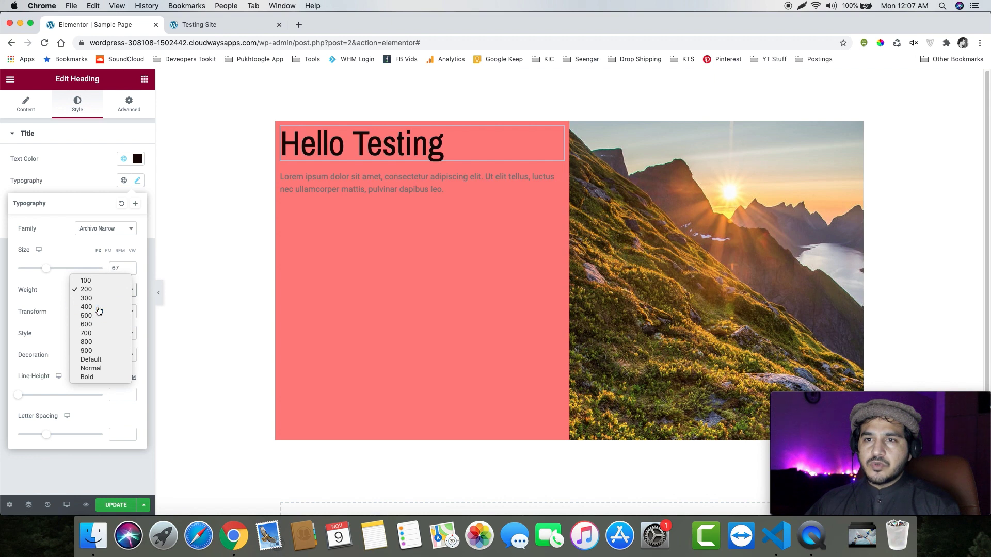
left_click(97, 310)
left_click(101, 291)
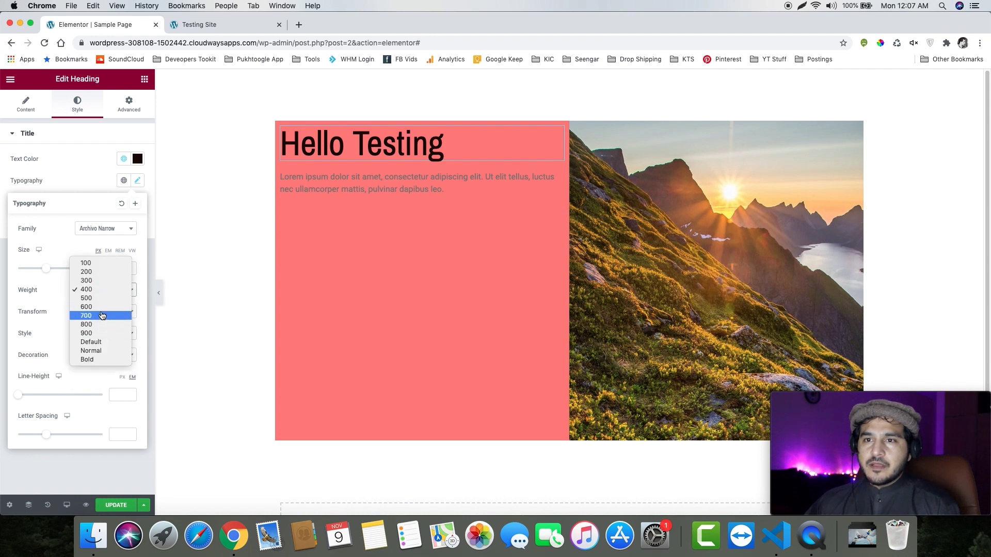
left_click(102, 304)
left_click(101, 295)
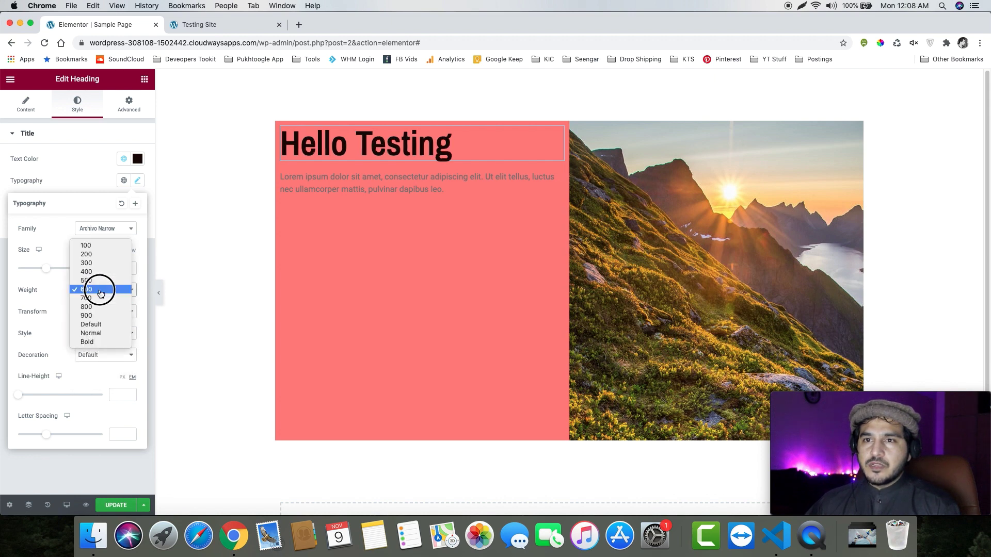
left_click(96, 317)
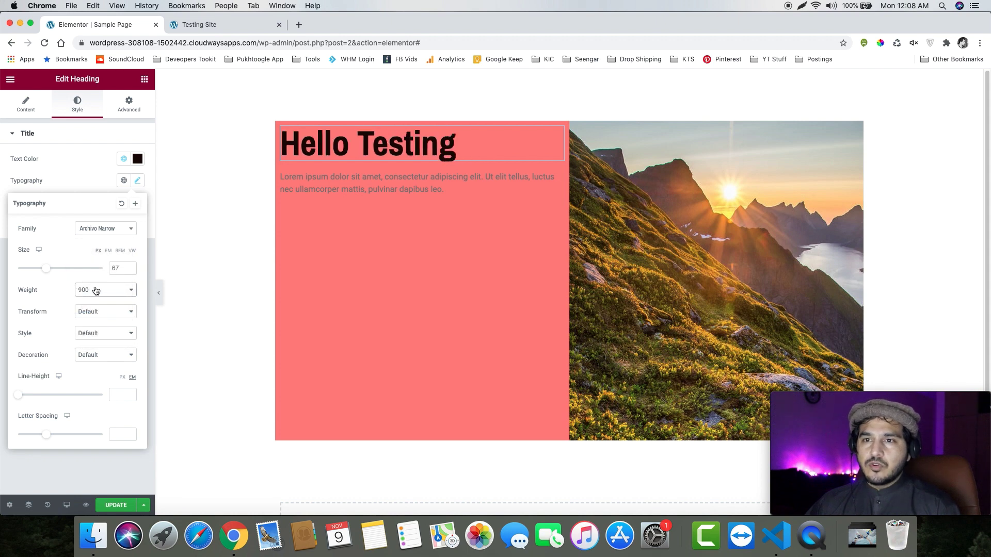
left_click(96, 290)
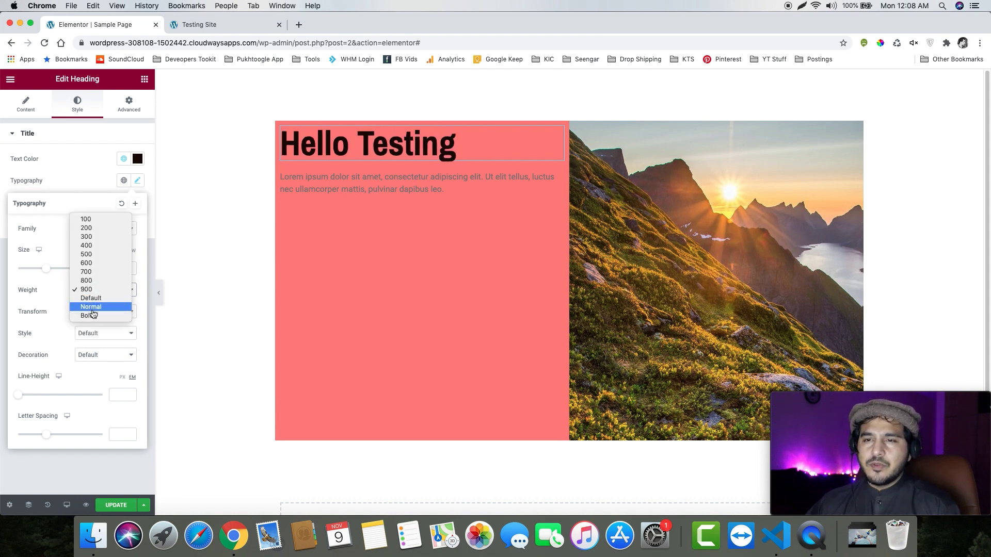
left_click(94, 221)
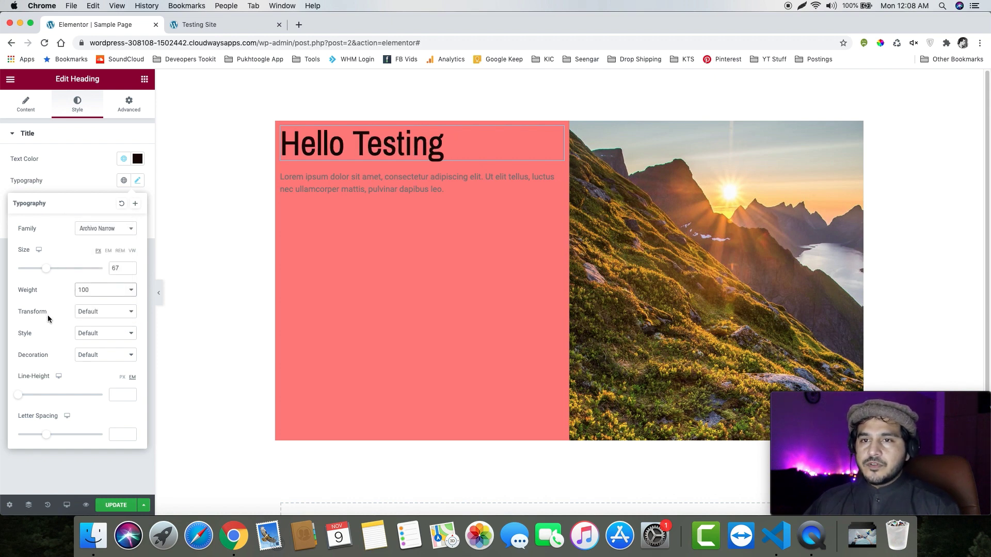
Try the Uppercase and Capitalize text transforms on the heading and return the transform to Default
left_click(94, 316)
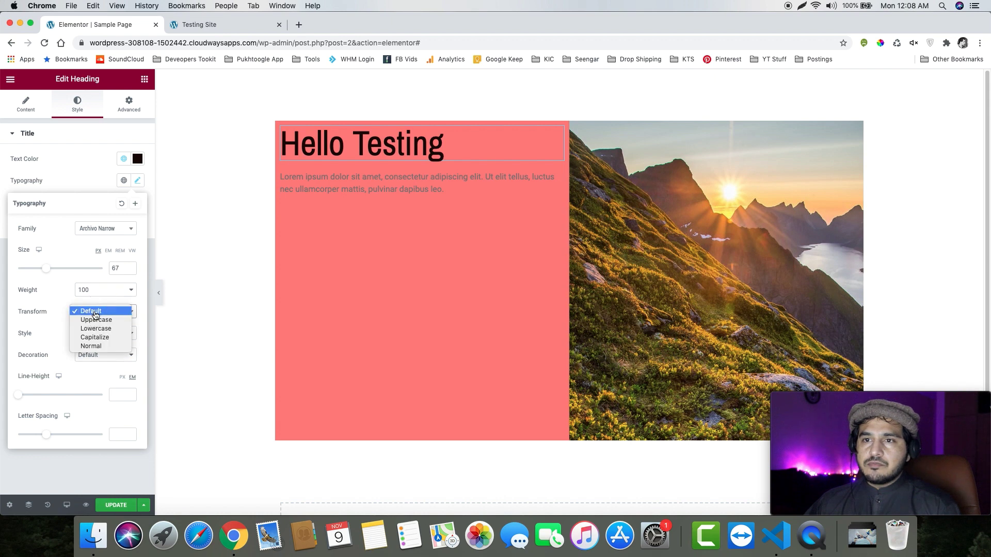
left_click(100, 319)
left_click(102, 311)
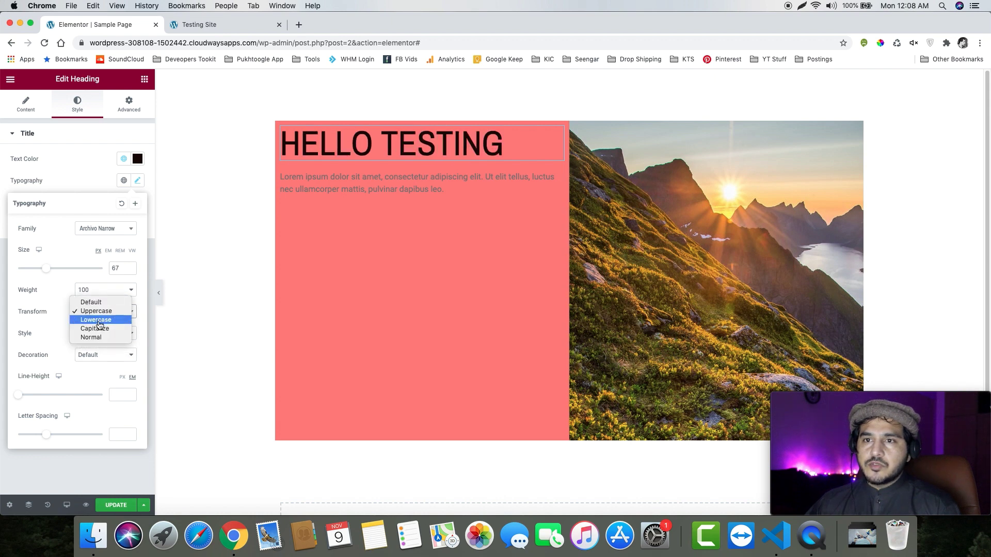
left_click(98, 328)
left_click(101, 311)
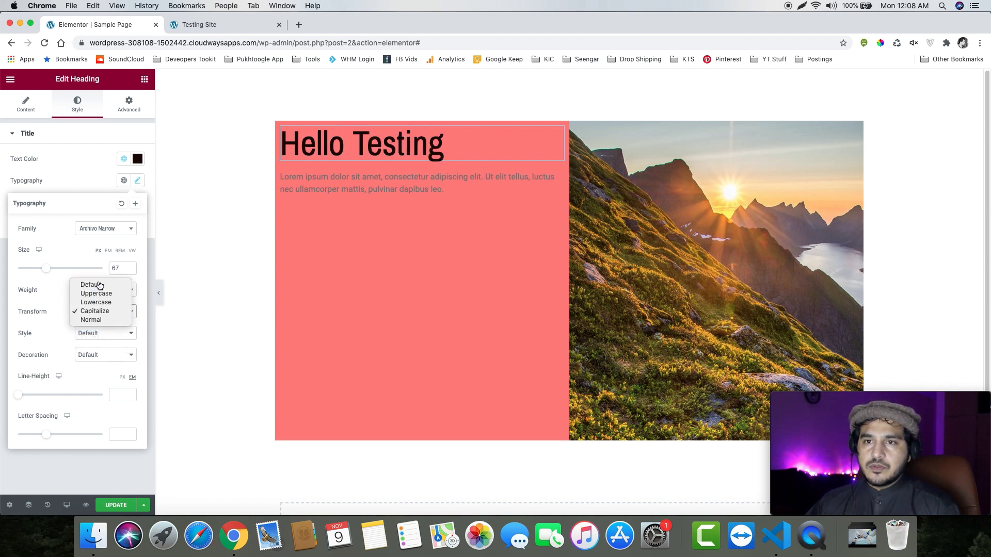
left_click(95, 285)
Look at the available font style and text decoration options for the heading without changing them
left_click(101, 334)
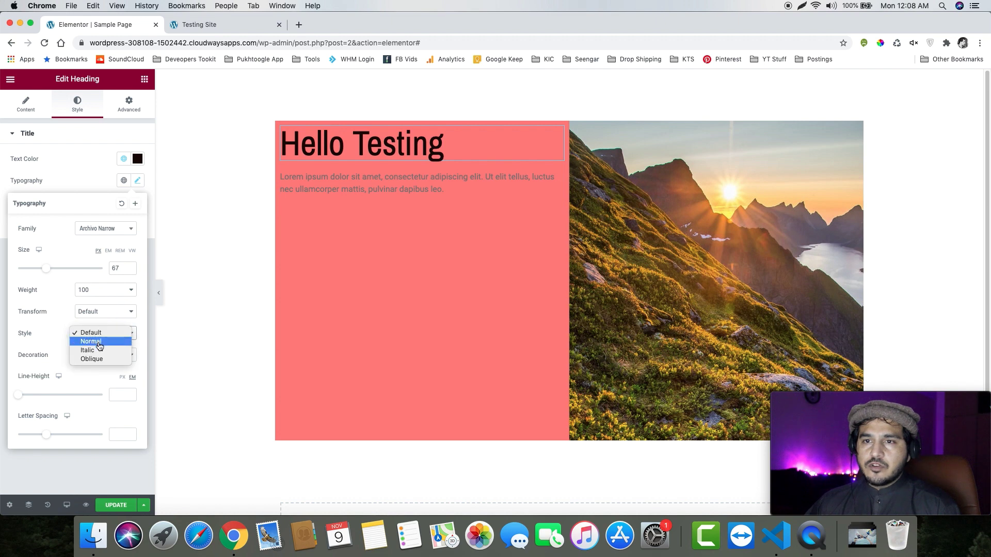
left_click(59, 319)
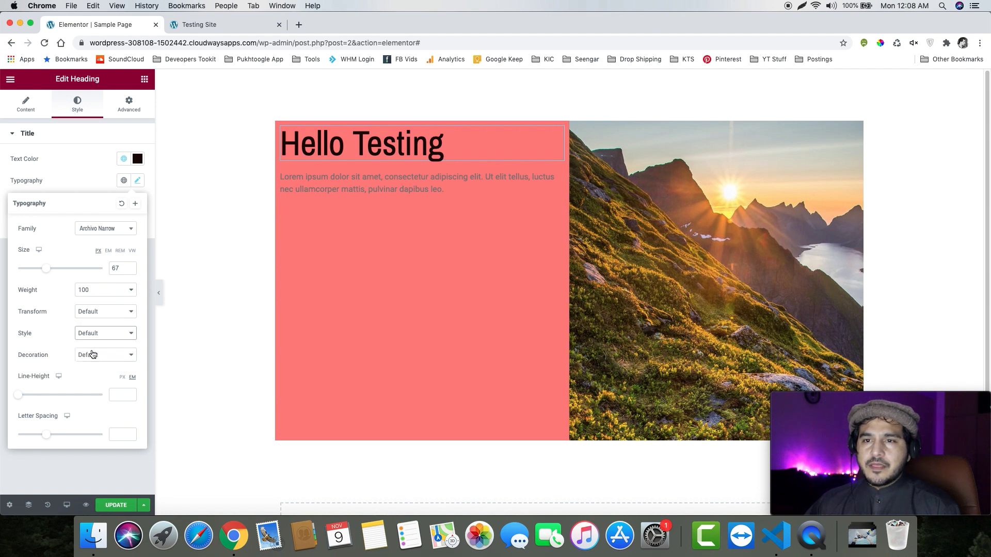
left_click(91, 355)
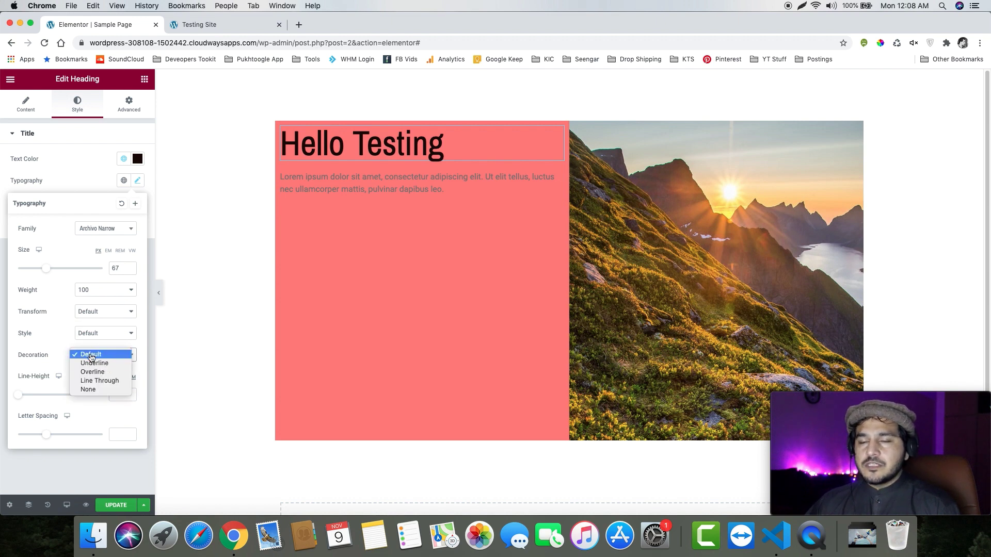
left_click(58, 325)
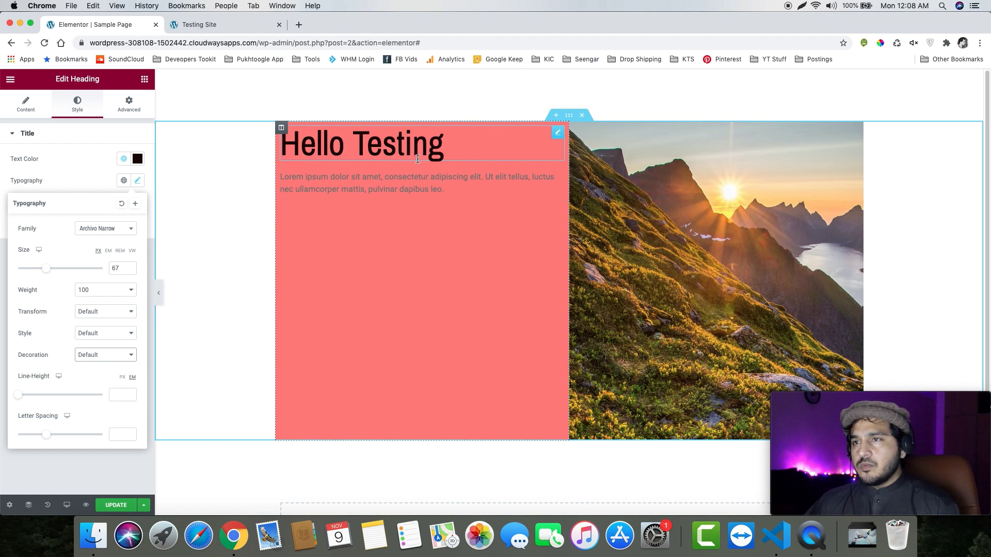
Repeat the heading's title text so that "Hello Testing" occurs four times in a row
left_click(26, 104)
left_click(82, 193)
key("super+a")
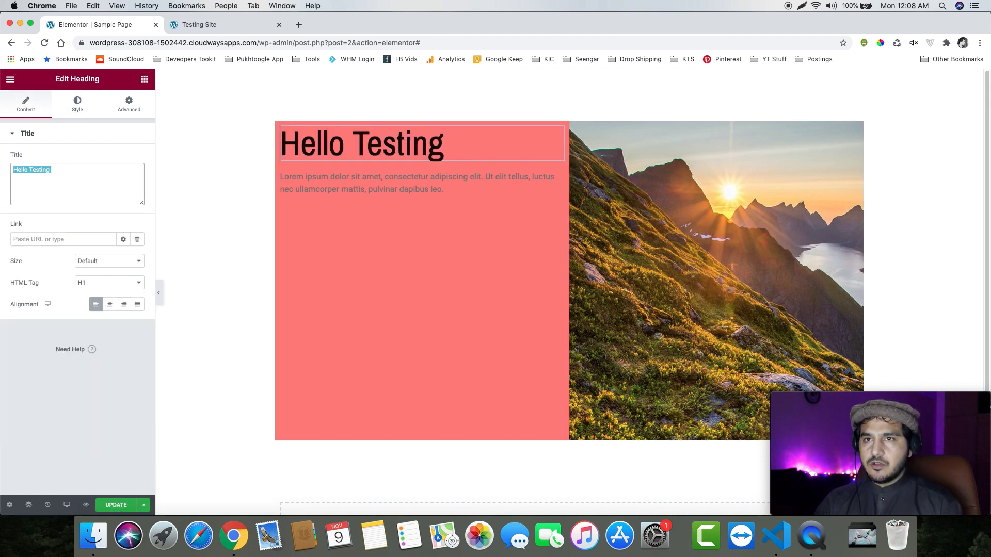
key("super+c")
key("super+v")
key("super+v")
key("super+v")
key("super+v")
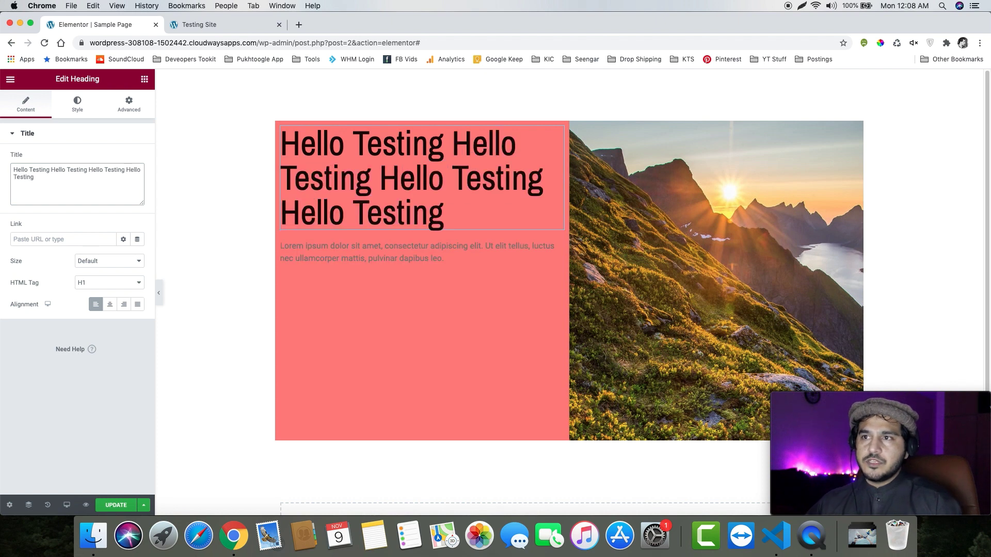
Set the heading's line height to 1.1 em and its letter spacing to 1.2
left_click(129, 104)
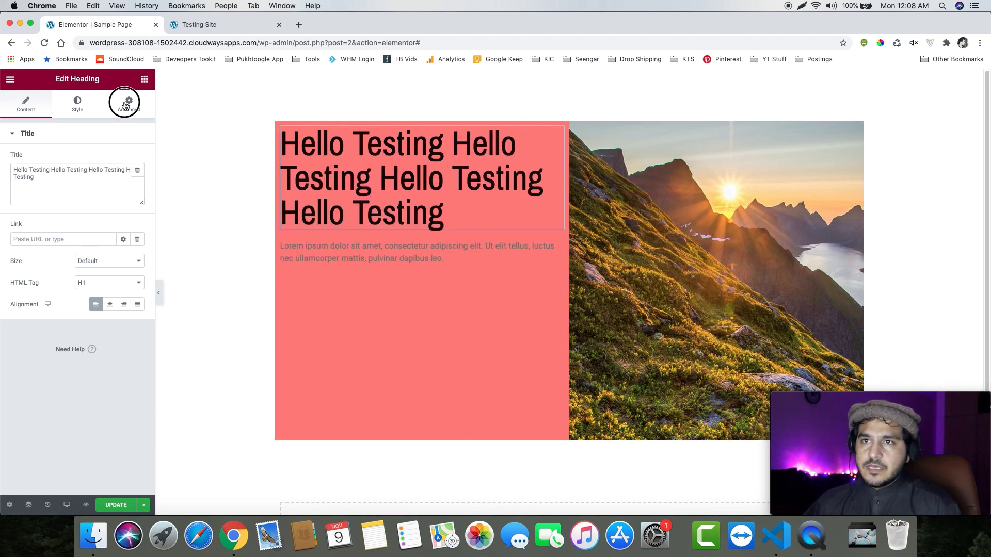
left_click(74, 105)
left_click(136, 181)
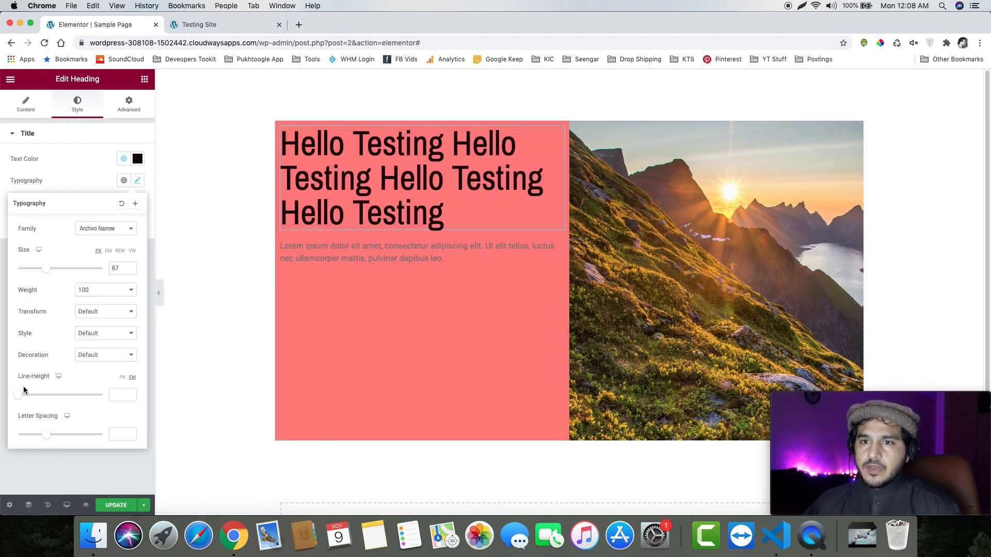
mouse_move(19, 394)
left_mouse_down()
mouse_move(41, 398)
mouse_move(27, 398)
left_mouse_up()
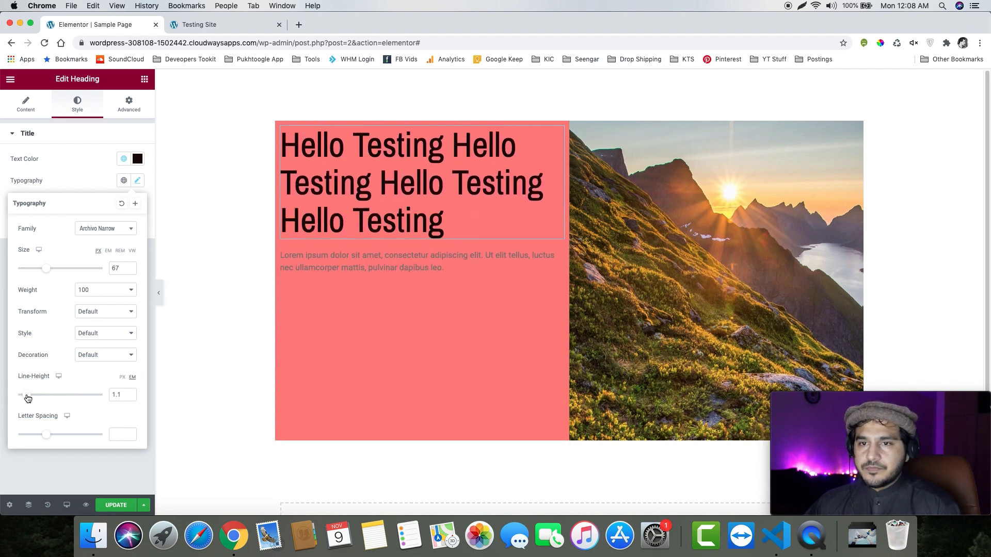
mouse_move(45, 433)
left_mouse_down()
mouse_move(71, 441)
mouse_move(53, 434)
left_mouse_up()
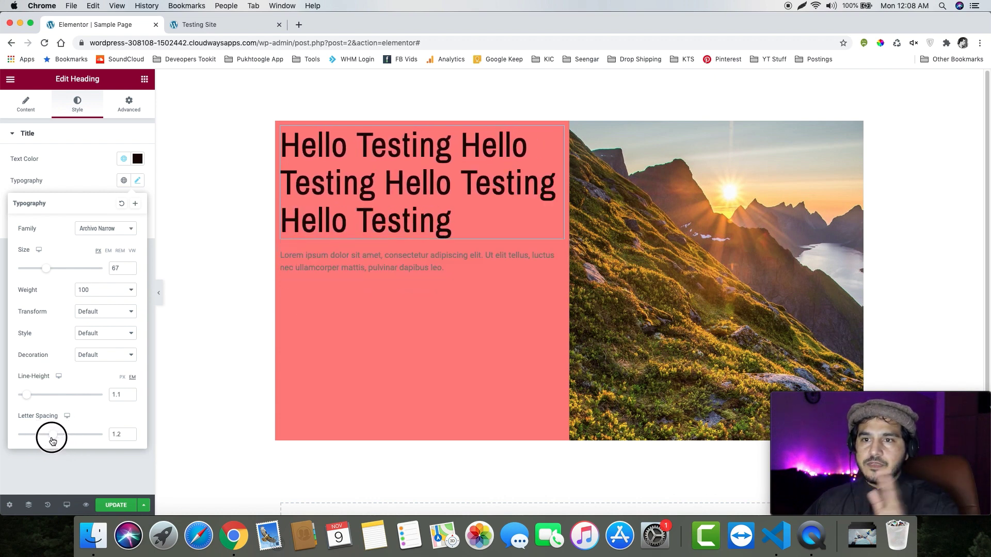
Clear the heading's letter spacing and line height values
left_click_drag(120, 434, 88, 436)
key("BackSpace")
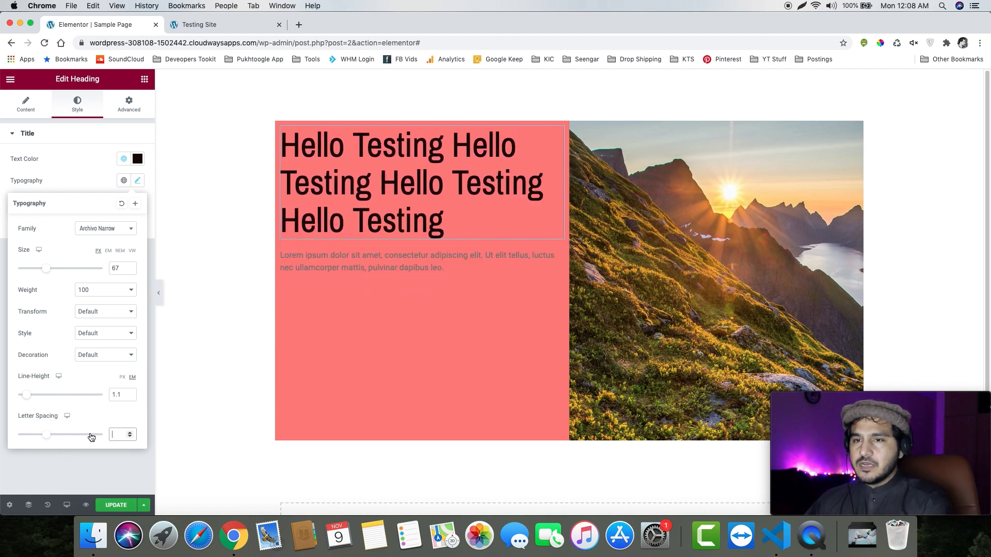
left_click_drag(121, 398, 106, 396)
key("BackSpace")
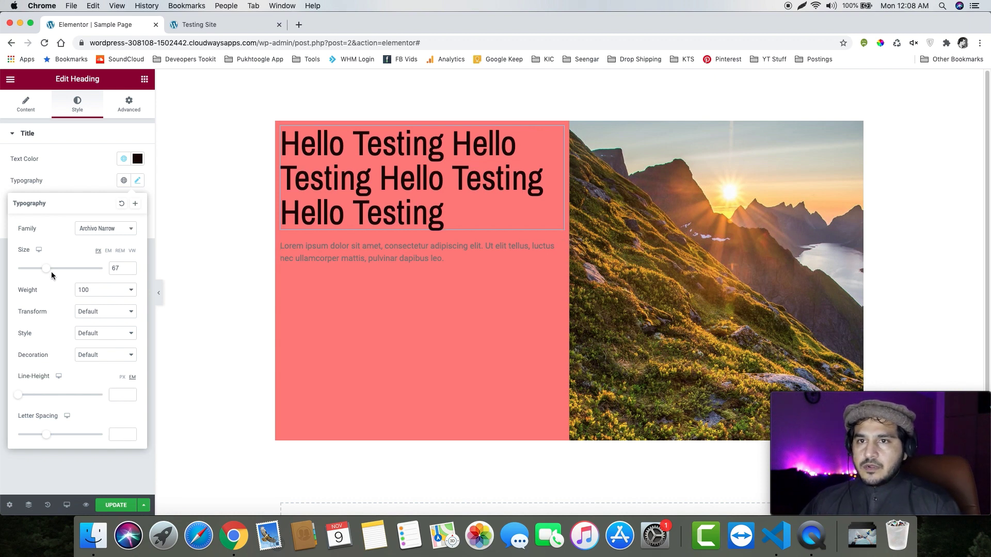
Replace the heading's title text with "Welcome"
left_click(28, 103)
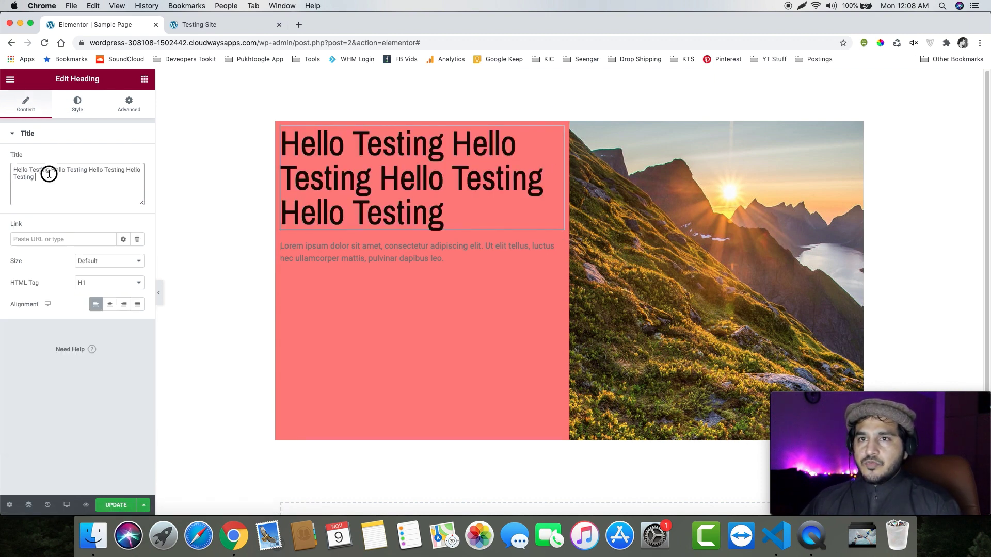
left_click_drag(49, 176, 0, 171)
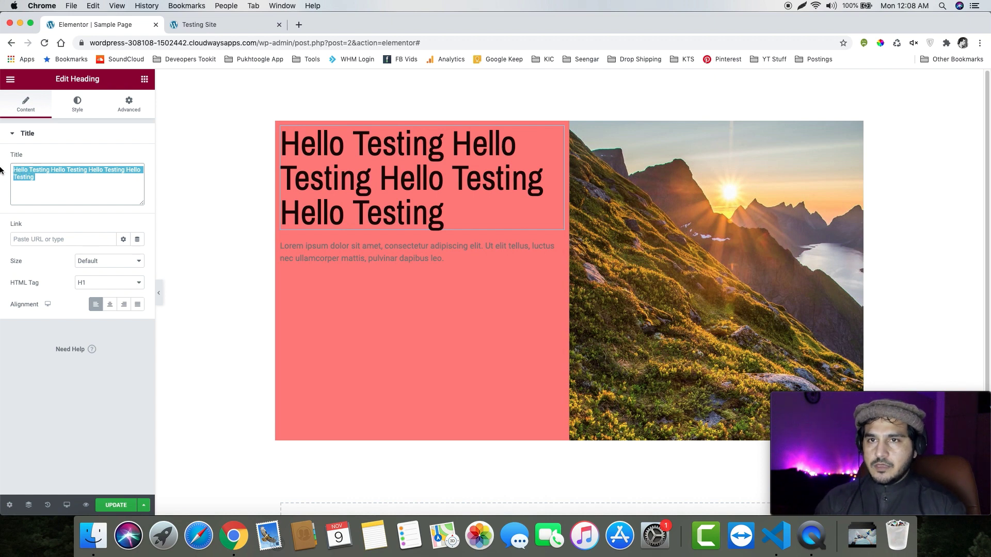
type("Welcome")
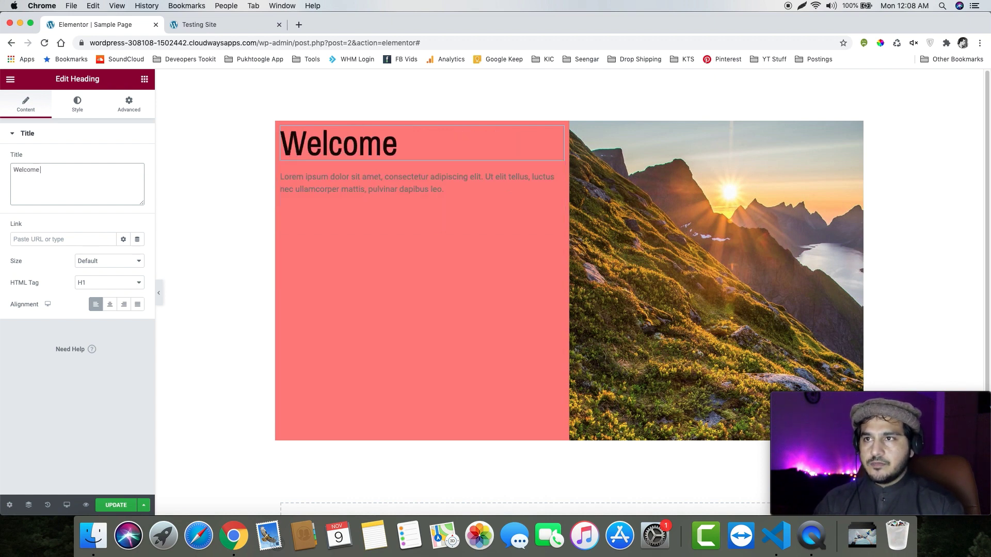
Set the Welcome heading's text color to white
left_click(77, 104)
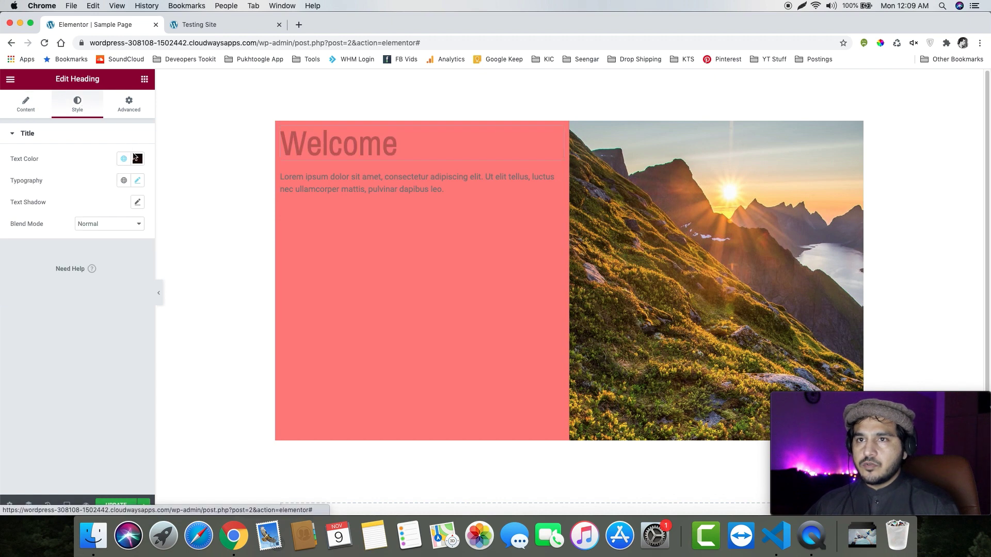
left_click(138, 158)
left_click_drag(57, 217, 4, 195)
left_click(82, 151)
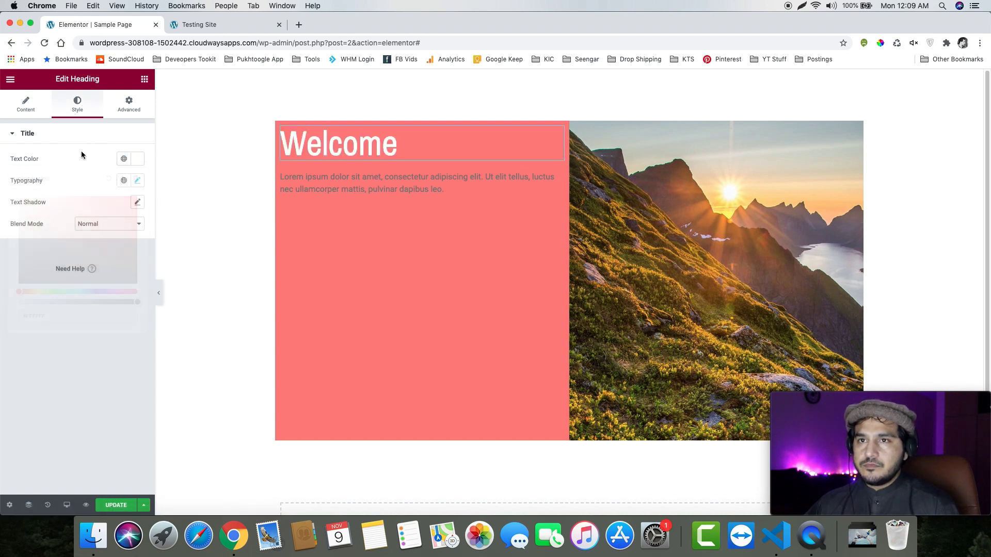
Give the Welcome heading a darker text shadow with blur 7, horizontal offset 4 and vertical offset 7
left_click(138, 204)
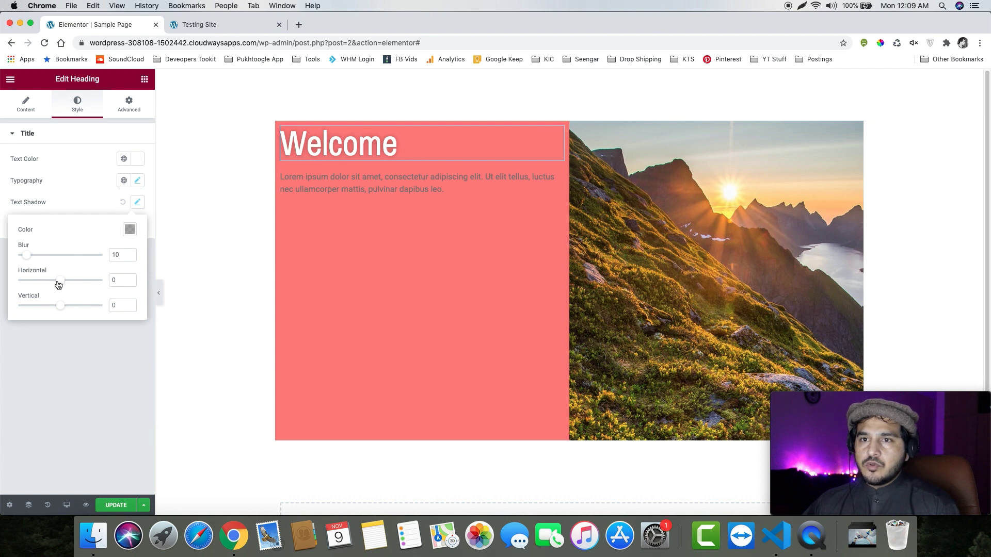
left_click_drag(59, 283, 64, 310)
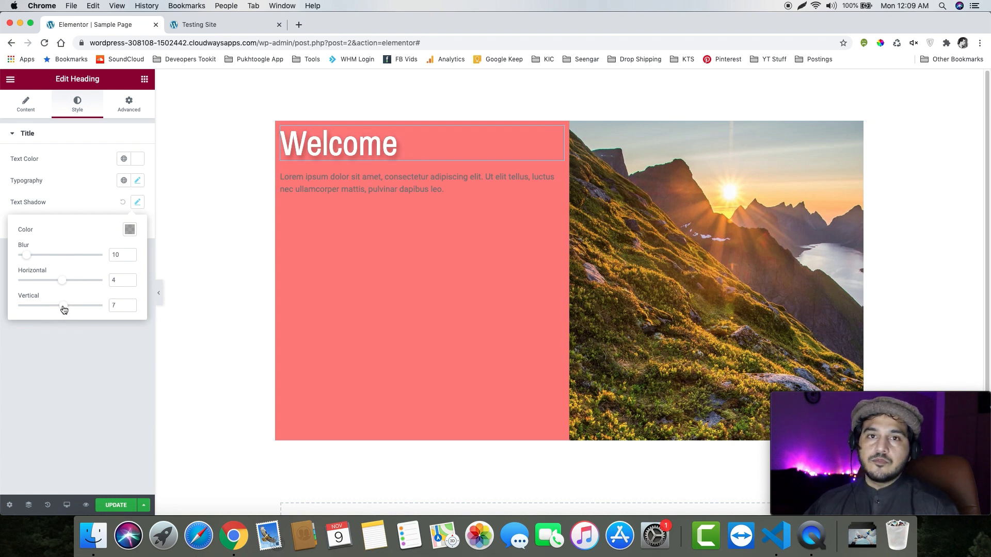
mouse_move(30, 257)
left_mouse_down()
mouse_move(17, 261)
mouse_move(25, 264)
left_mouse_up()
left_click(130, 229)
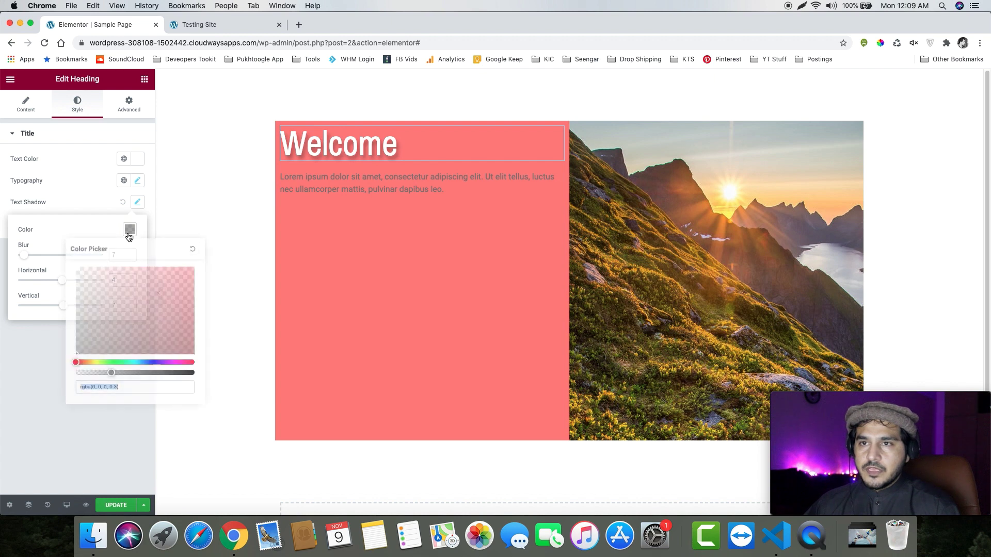
left_click_drag(147, 307, 199, 278)
mouse_move(135, 372)
left_mouse_down()
mouse_move(179, 374)
mouse_move(110, 371)
mouse_move(126, 372)
left_mouse_up()
left_click_drag(141, 317, 67, 361)
left_click(10, 369)
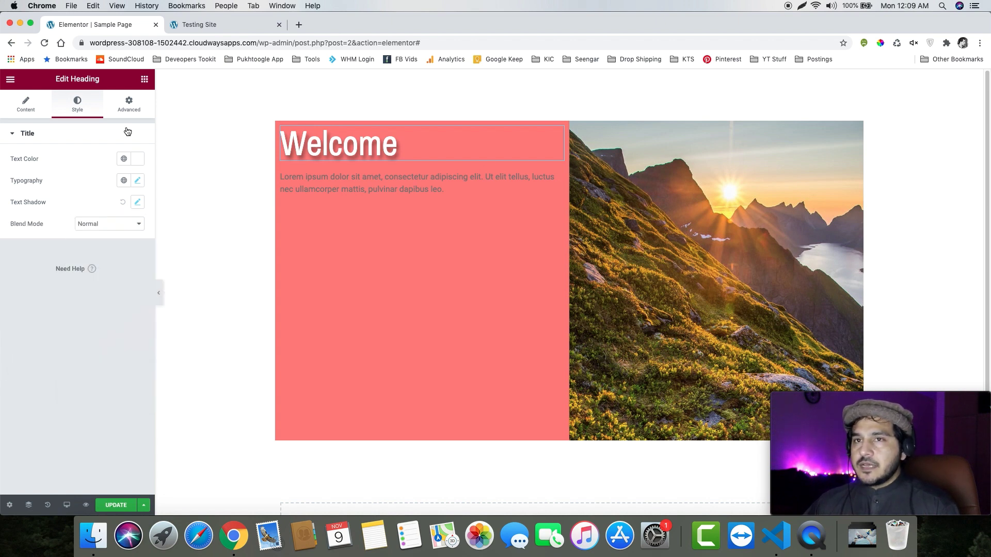
Add a Heading widget to the mountain image column and delete the spacer above it
left_click(144, 79)
left_click_drag(115, 178, 668, 314)
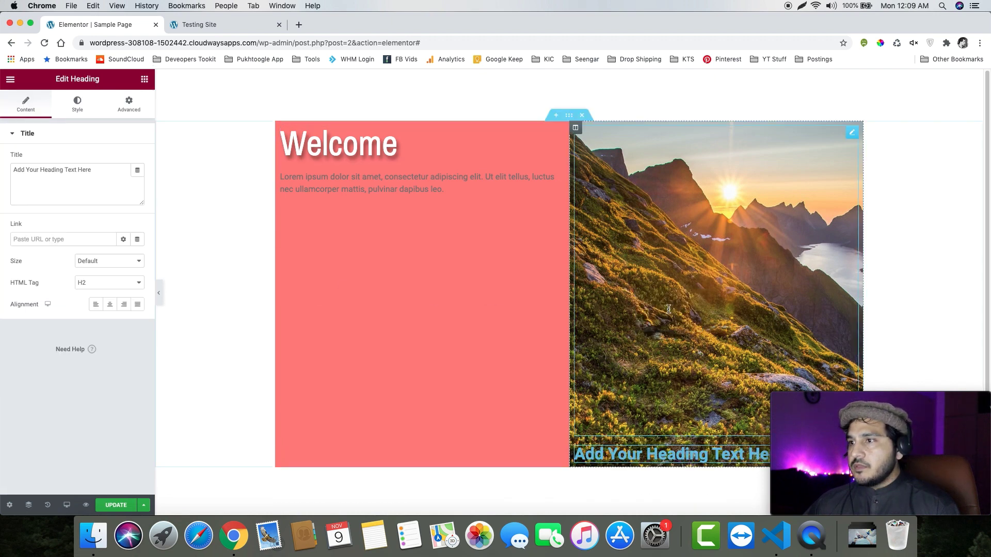
right_click(657, 392)
left_click(671, 505)
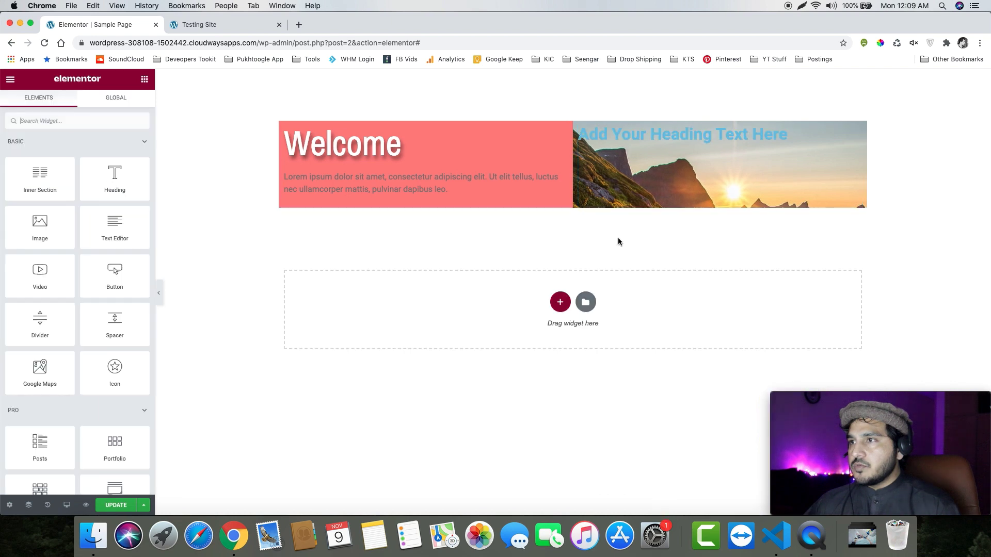
Set the two-column section's height to Min Height with a minimum of 407 px
left_click(573, 115)
left_click(26, 103)
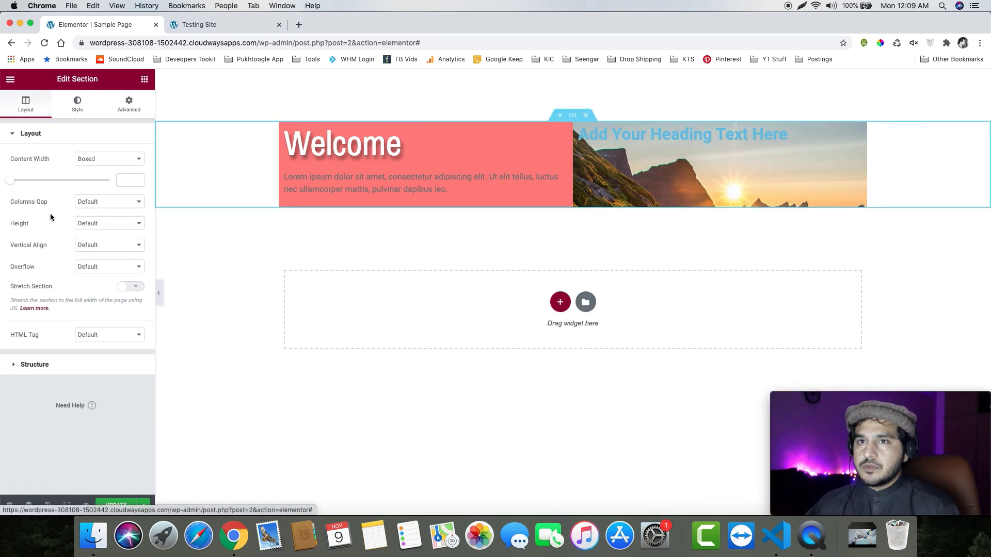
left_click(110, 224)
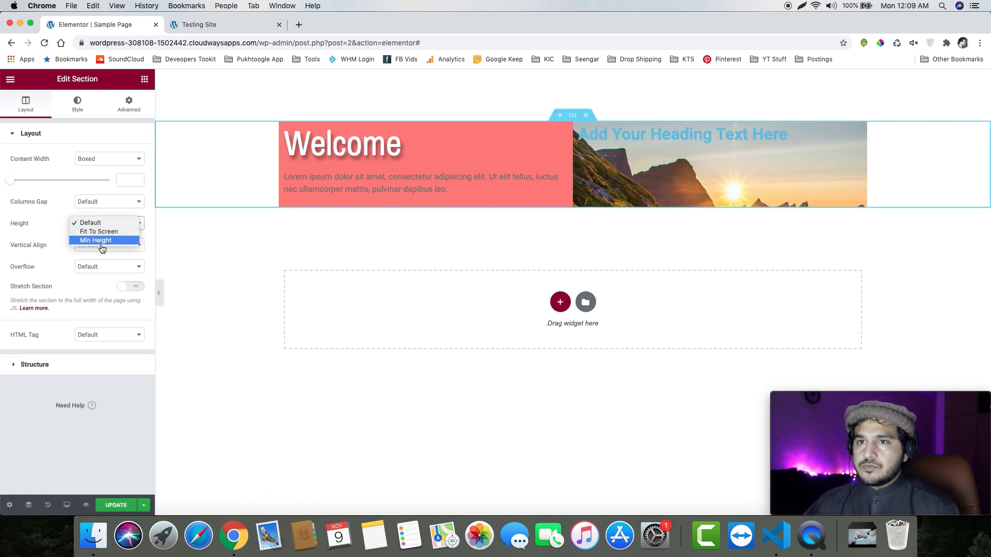
left_click(100, 241)
left_click_drag(38, 262, 38, 262)
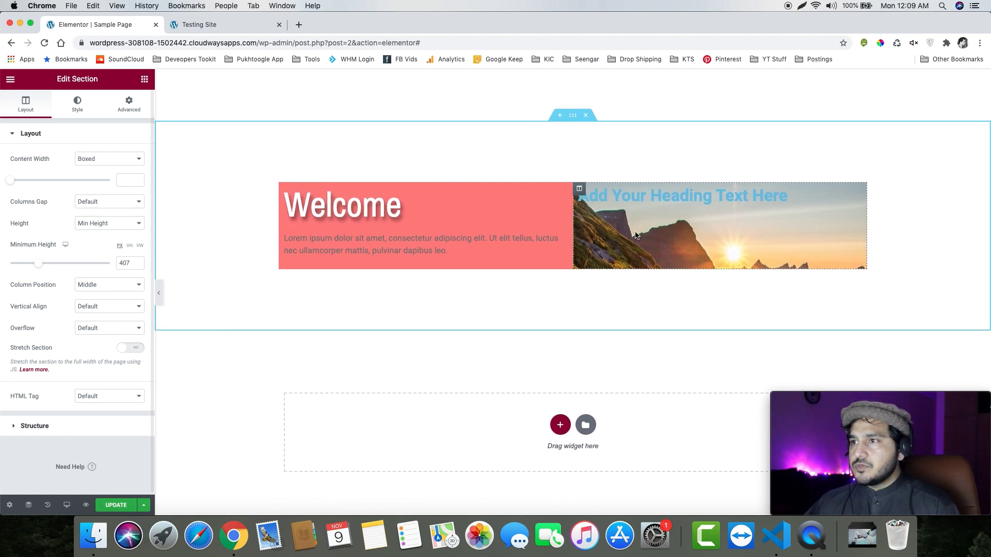
Set the mountain image column's vertical alignment to Middle
left_click(580, 198)
left_click(624, 198)
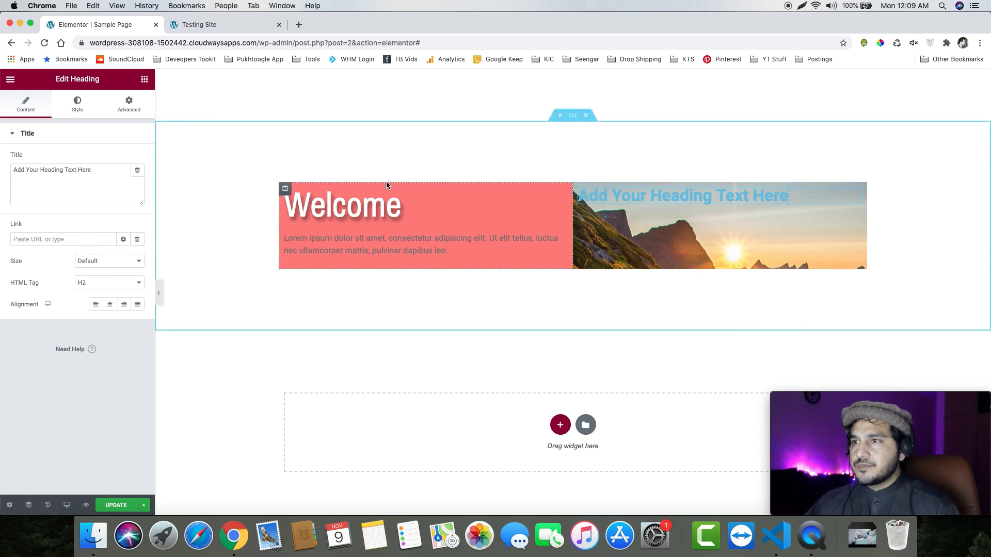
left_click(579, 190)
left_click(25, 104)
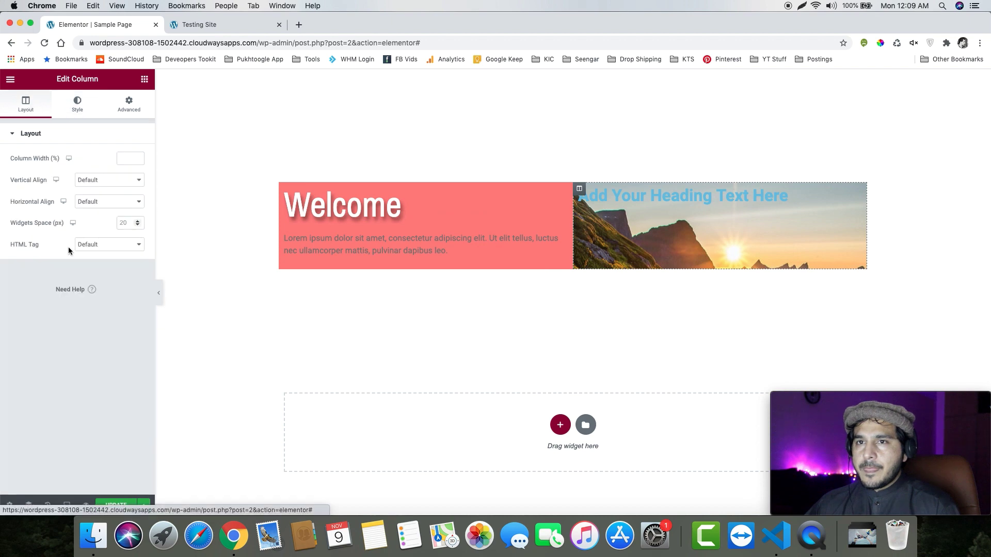
left_click(101, 187)
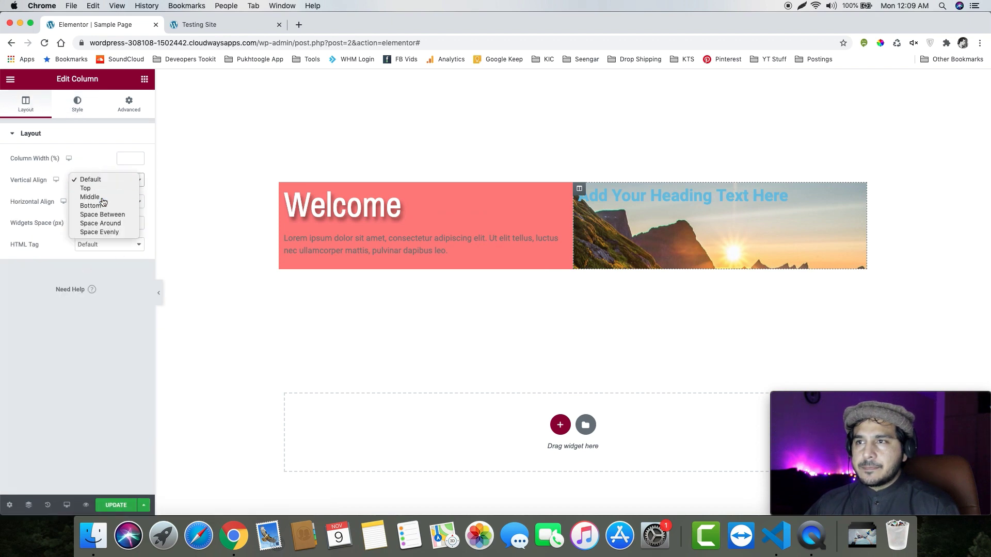
left_click(101, 197)
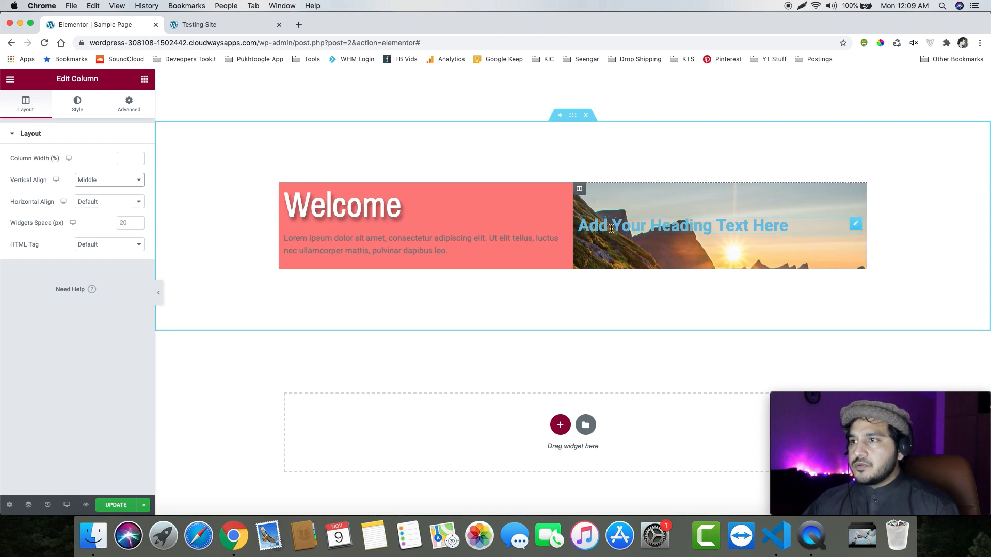
left_click(78, 107)
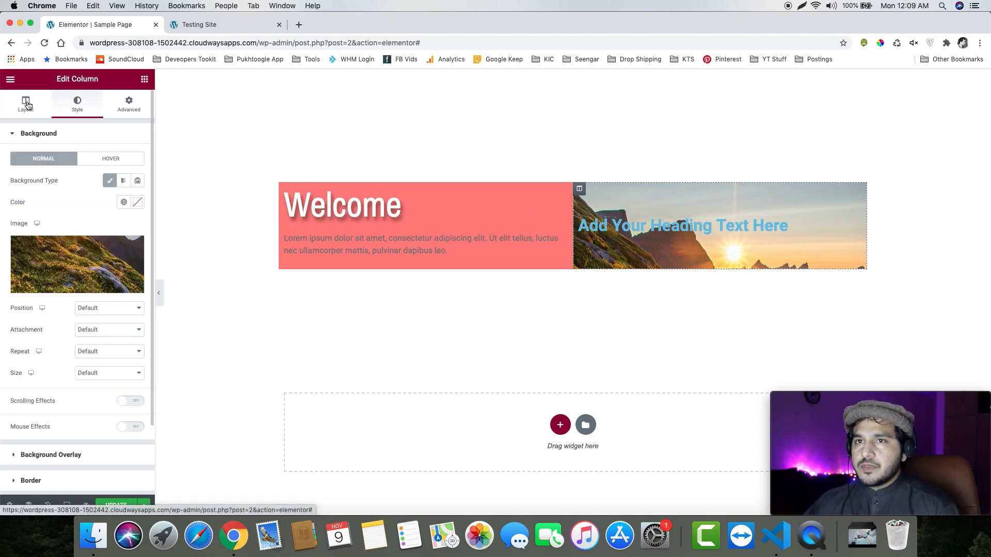
left_click(22, 106)
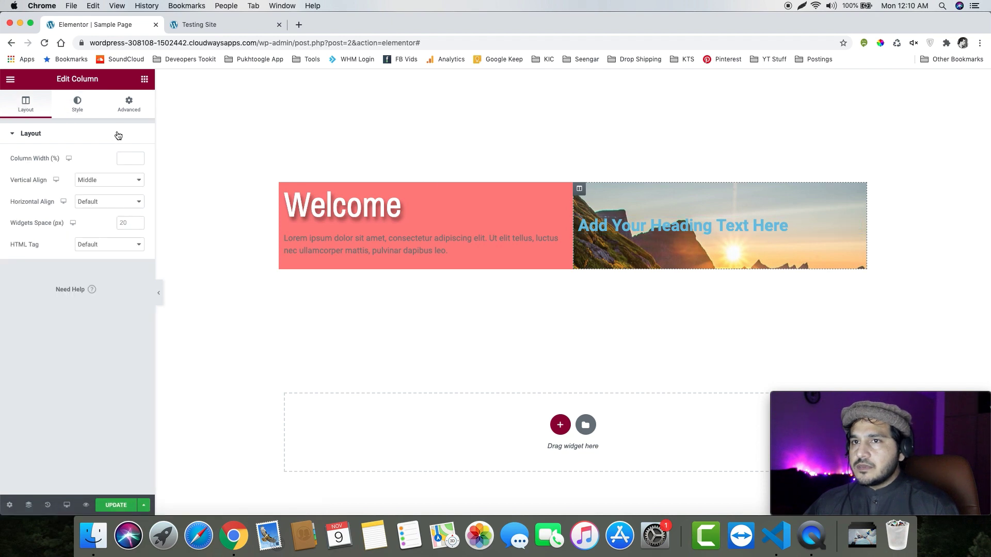
Add a 230 px spacer to the image column, duplicate it, and move the heading between the two spacers
left_click(143, 79)
left_click_drag(118, 334, 666, 219)
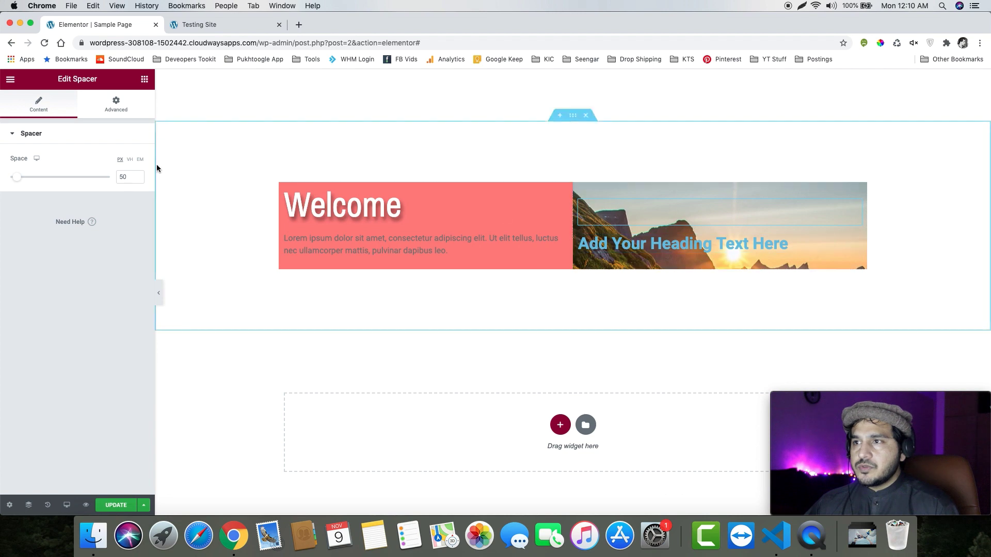
left_click_drag(32, 178, 47, 177)
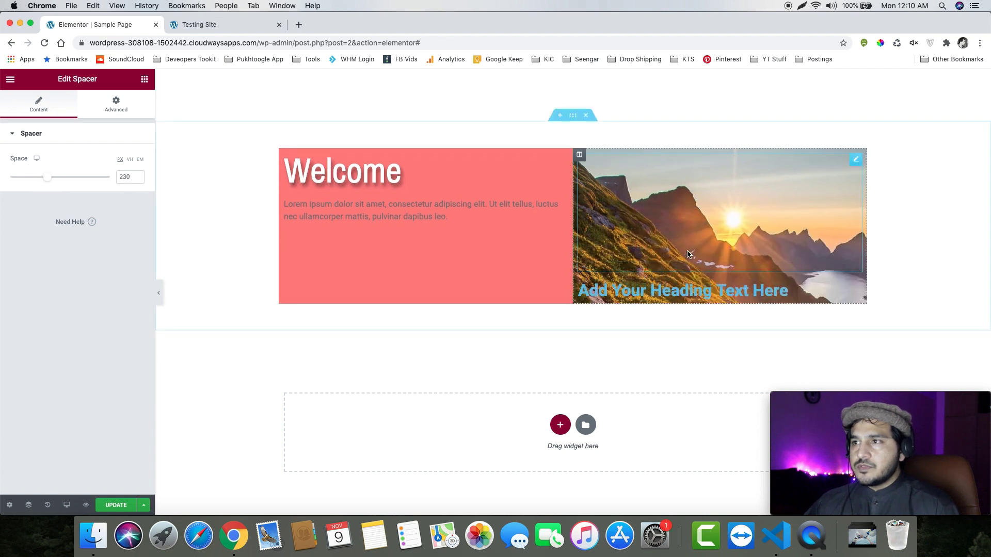
right_click(688, 241)
left_click(702, 262)
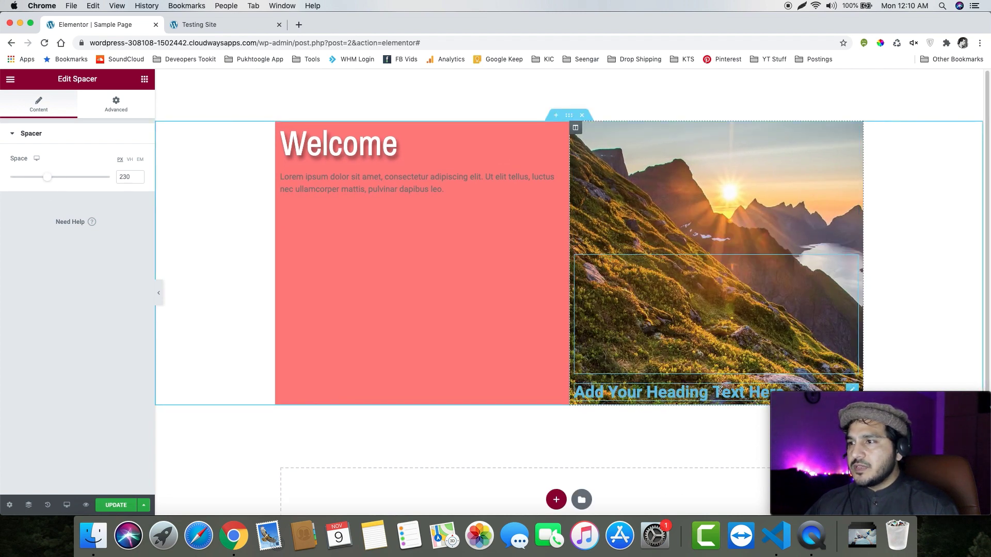
left_click_drag(853, 388, 813, 251)
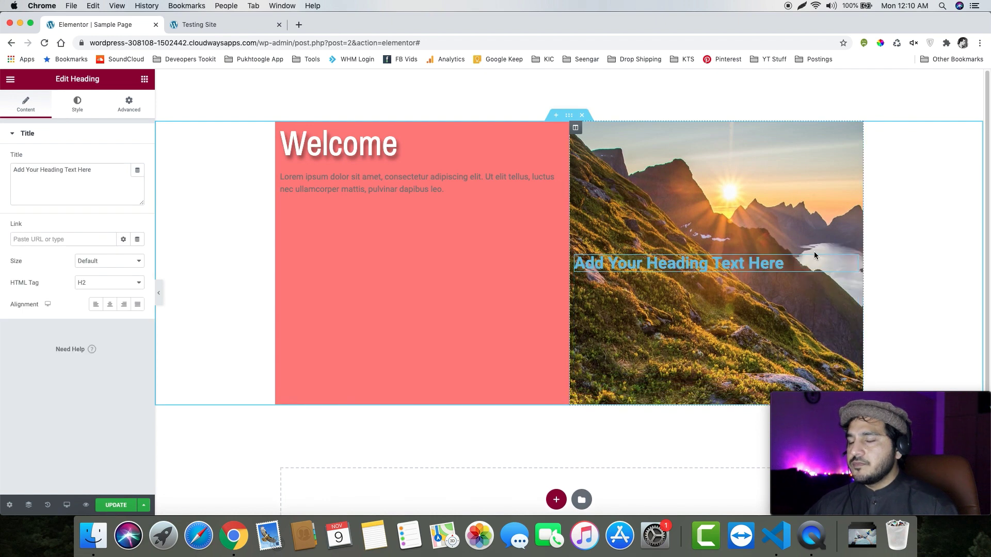
Center the image column's heading and set its blend mode to Multiply
left_click(110, 304)
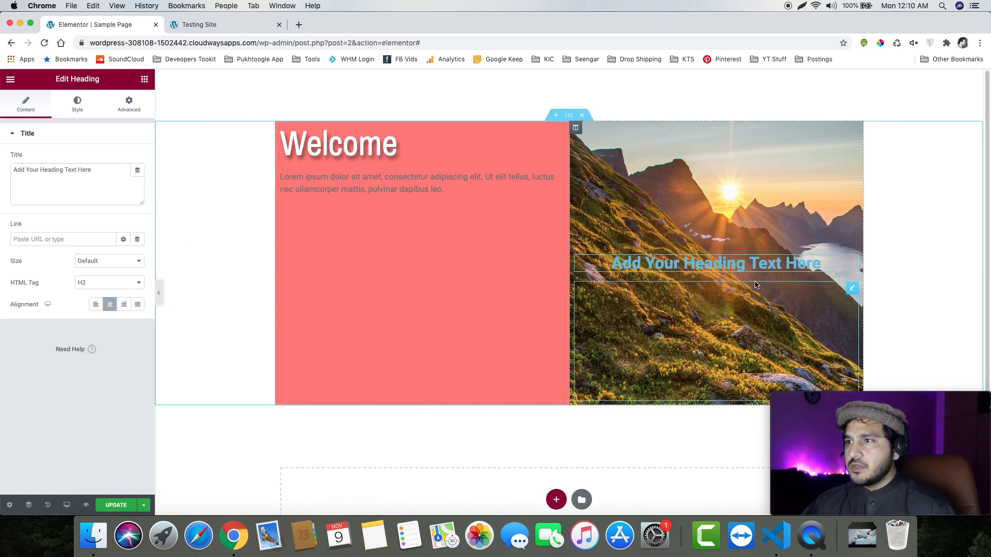
left_click(76, 106)
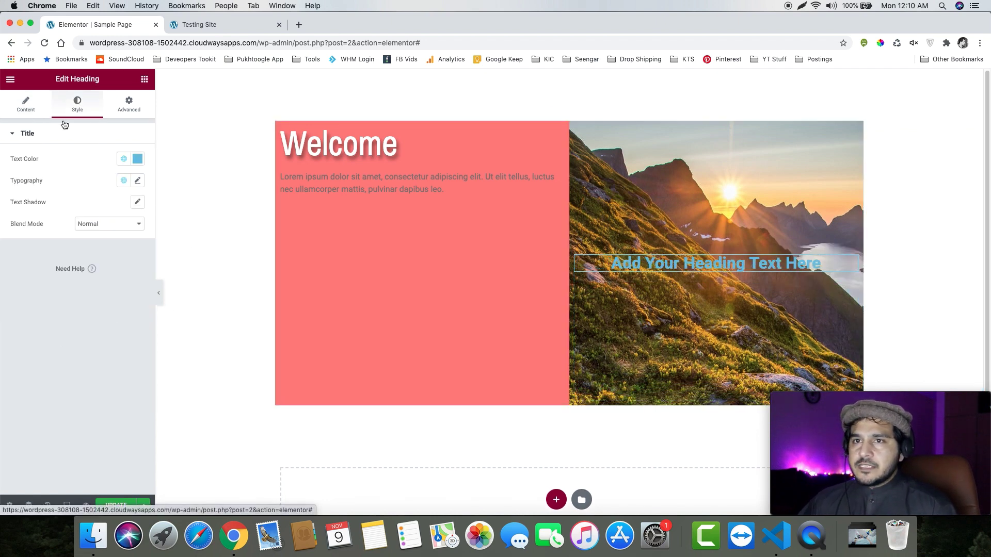
left_click(100, 223)
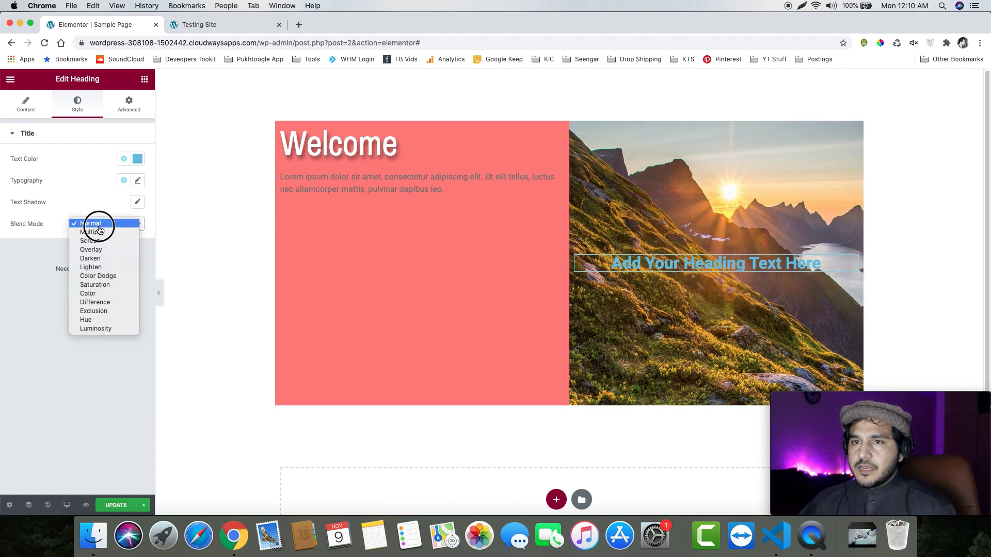
left_click(101, 232)
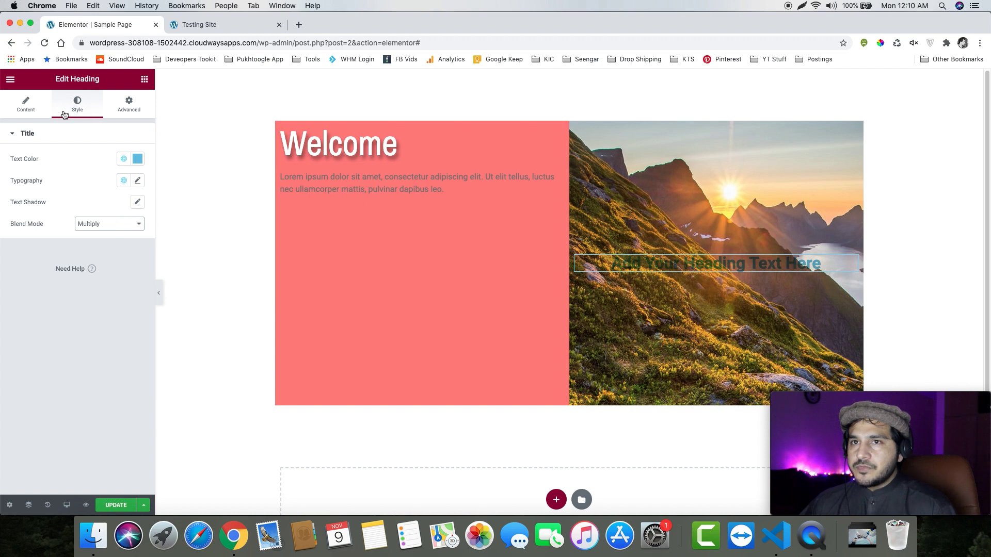
Change the image column heading's title to "Hi" and set its font size to 200 px
left_click(36, 105)
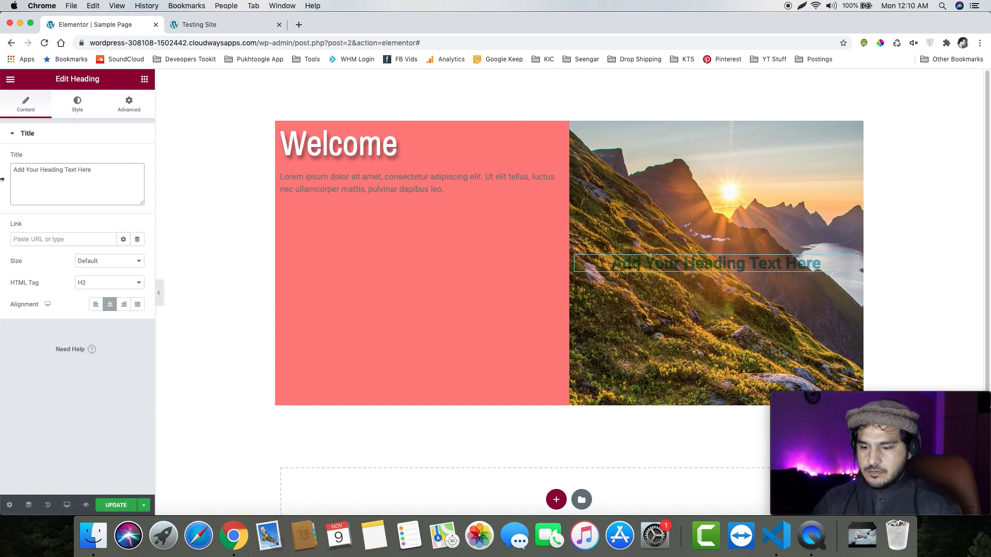
type("Hi")
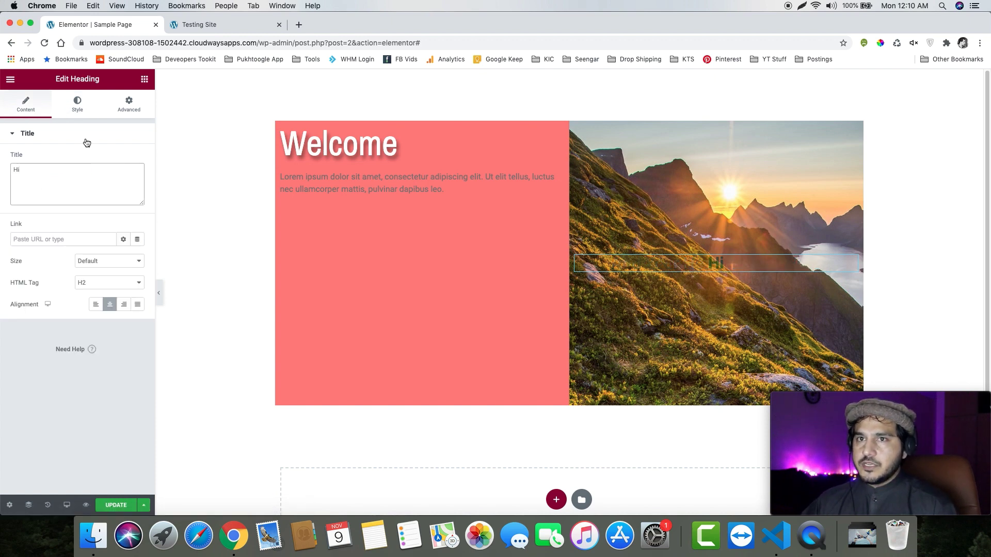
left_click(78, 103)
left_click(137, 180)
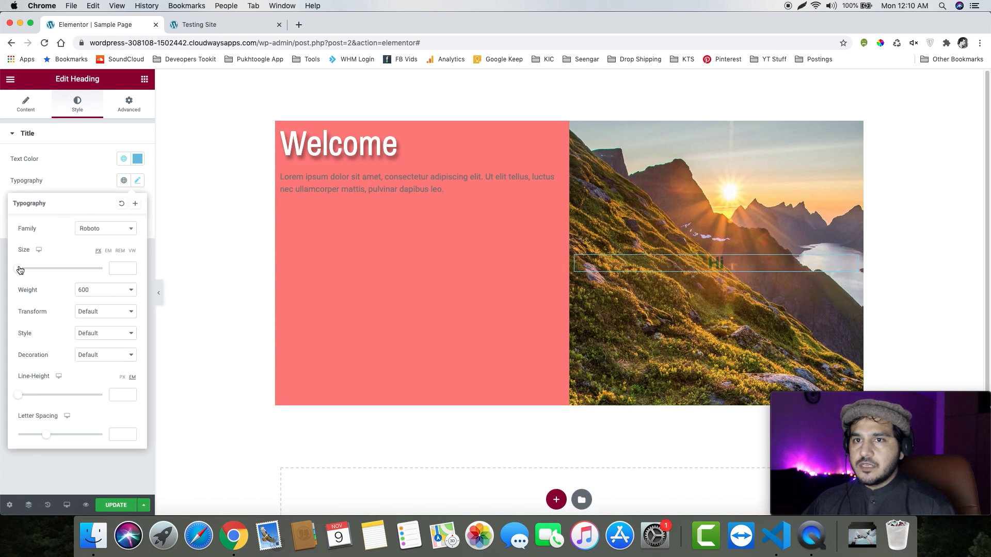
left_click_drag(19, 269, 124, 283)
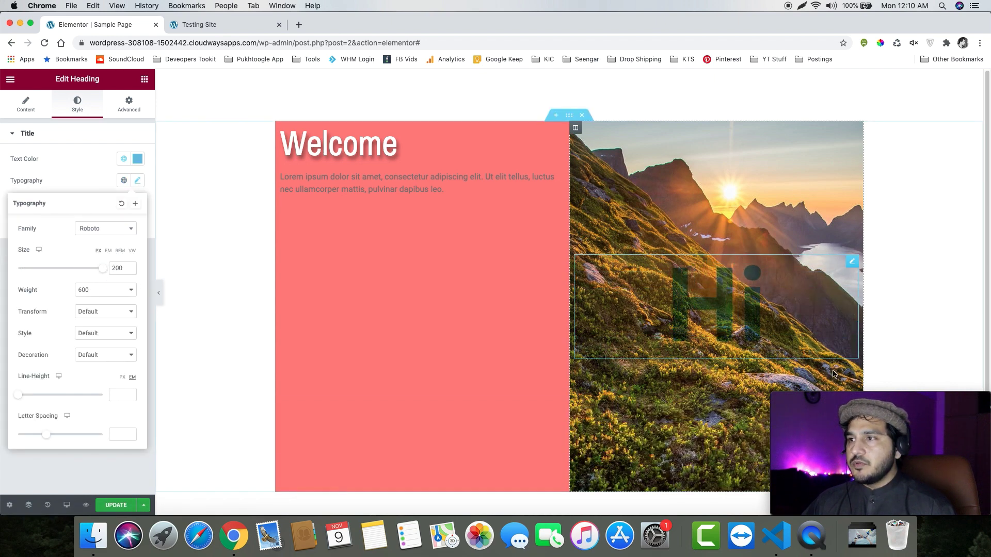
Try the Screen and Lighten blend modes on the Hi heading
left_click_drag(854, 459, 84, 459)
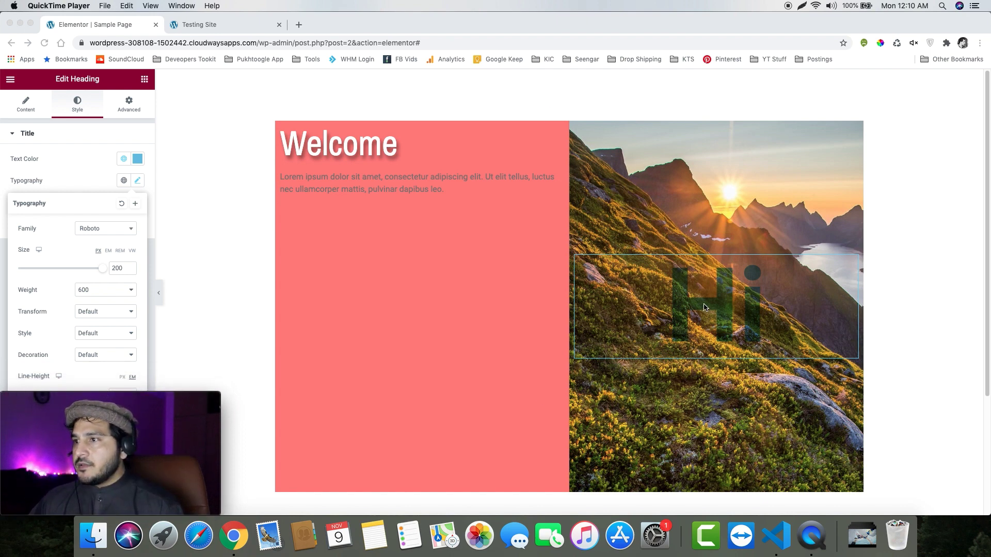
left_click(75, 149)
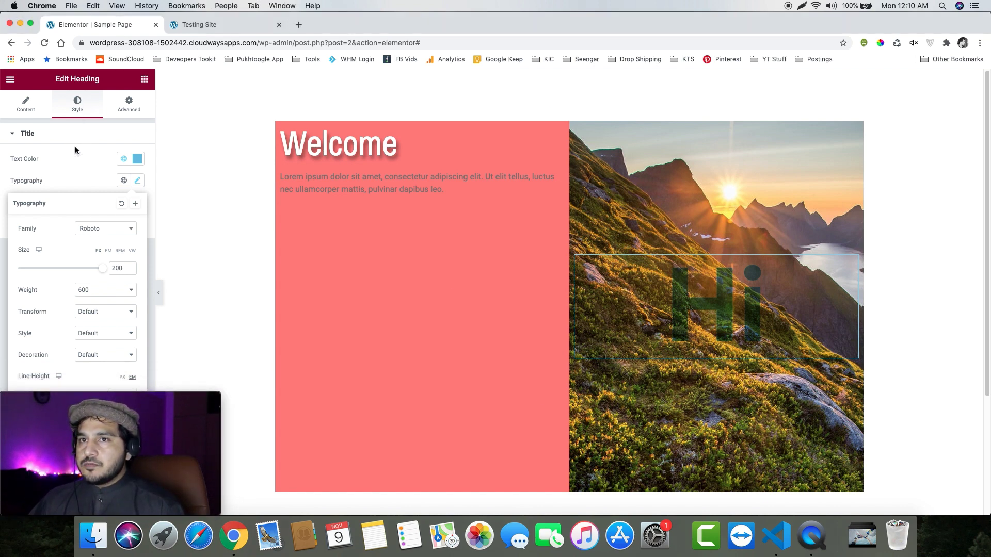
left_click(76, 179)
left_click(129, 224)
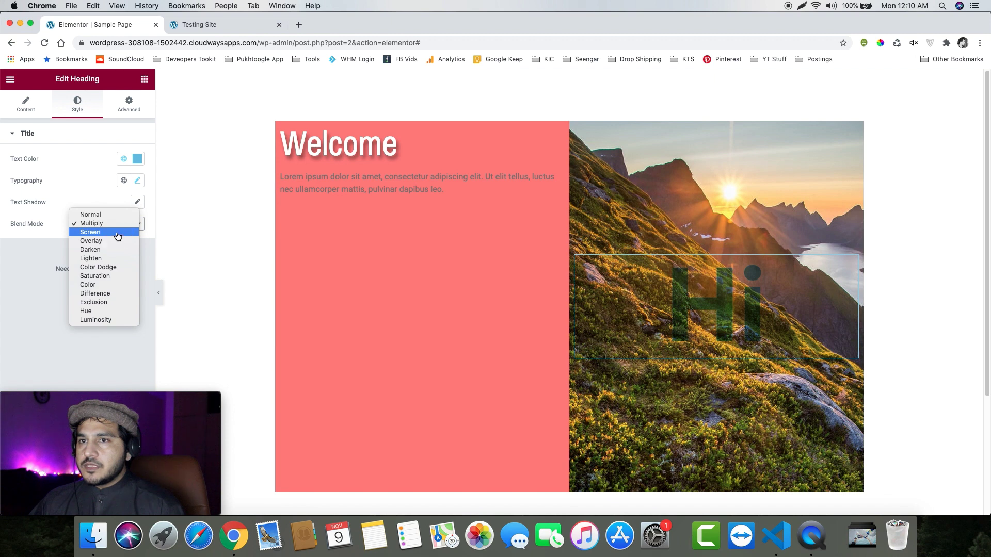
left_click(118, 232)
left_click(115, 225)
left_click(109, 232)
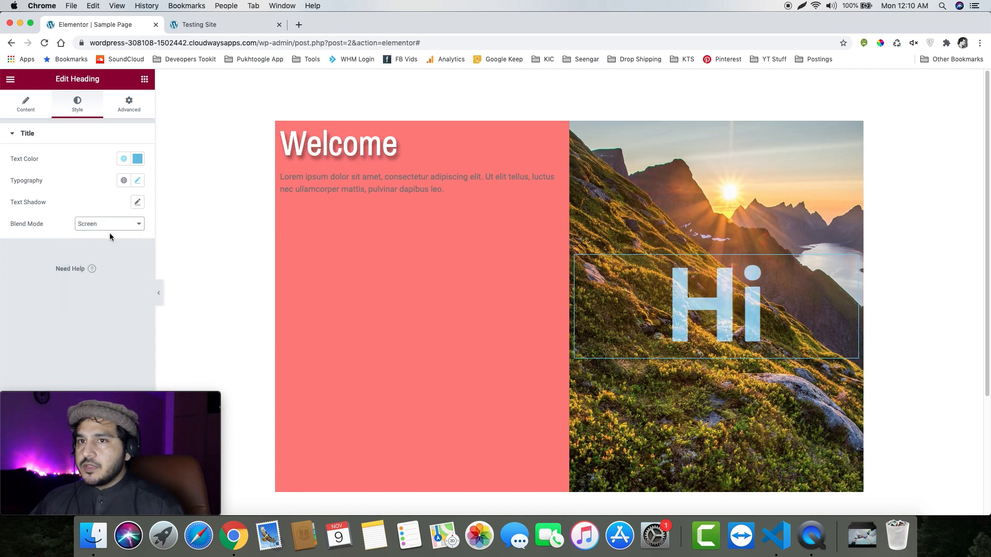
left_click(109, 230)
left_click(103, 241)
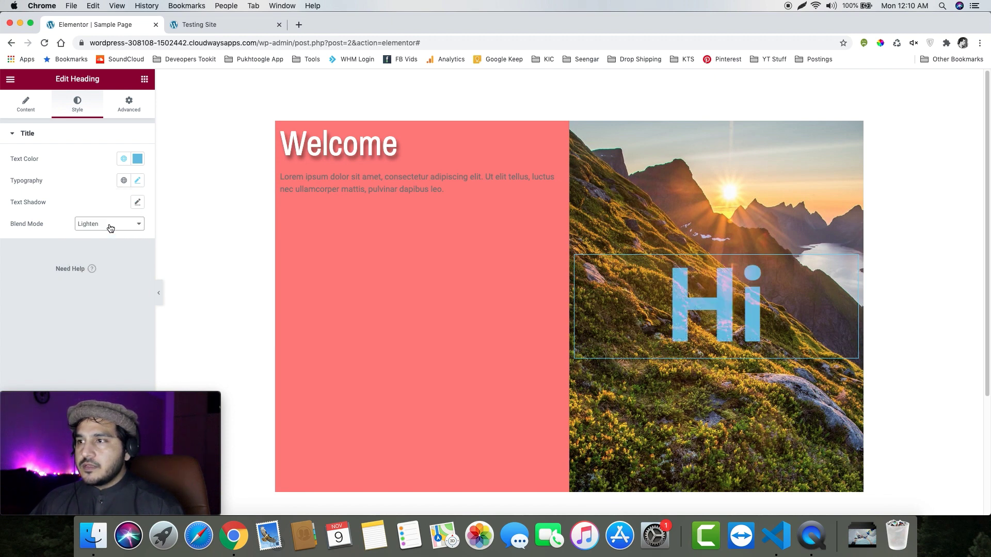
Try the Color, Hue and Luminosity blend modes on the Hi heading, ending with Difference
left_click(106, 225)
left_click(104, 251)
left_click(105, 229)
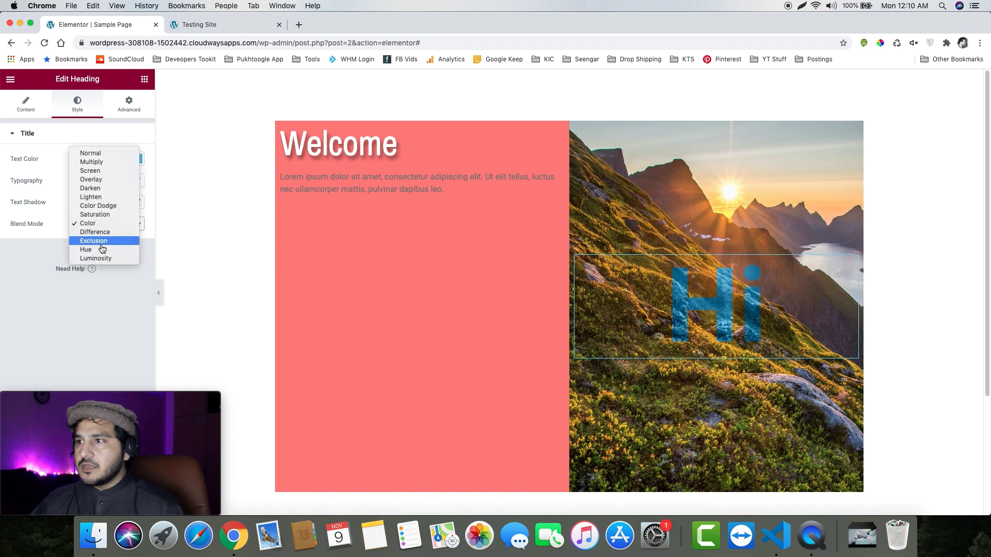
left_click(103, 249)
left_click(108, 231)
left_click(106, 227)
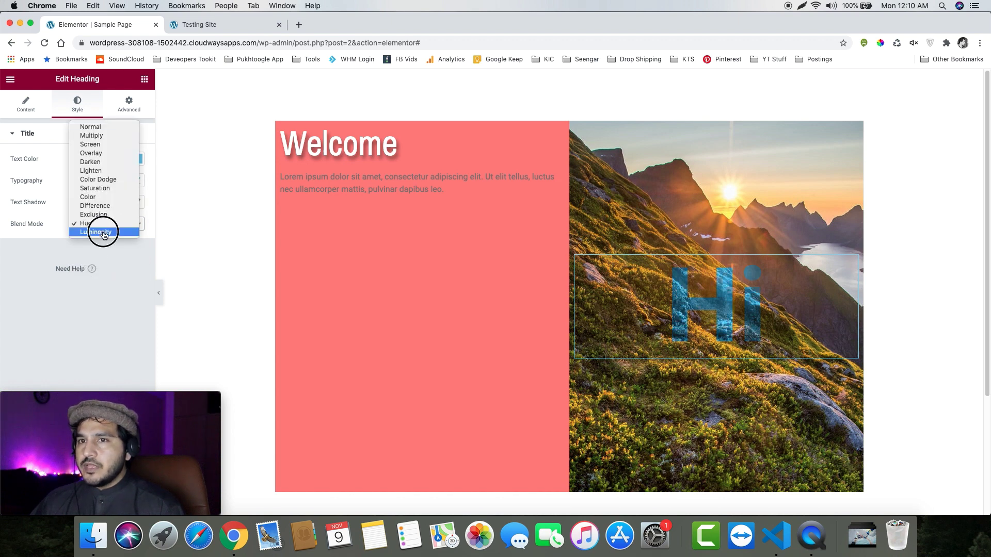
left_click(108, 230)
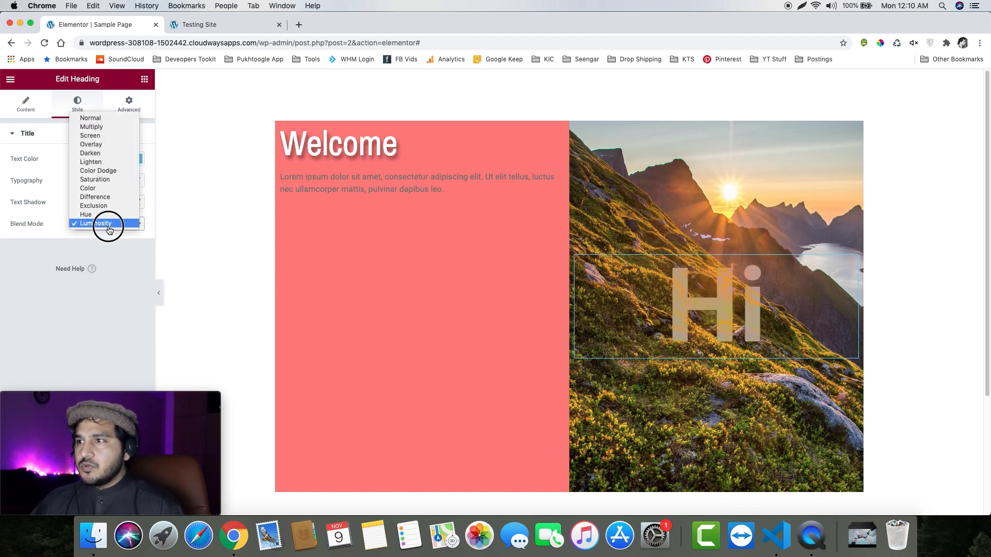
left_click(106, 197)
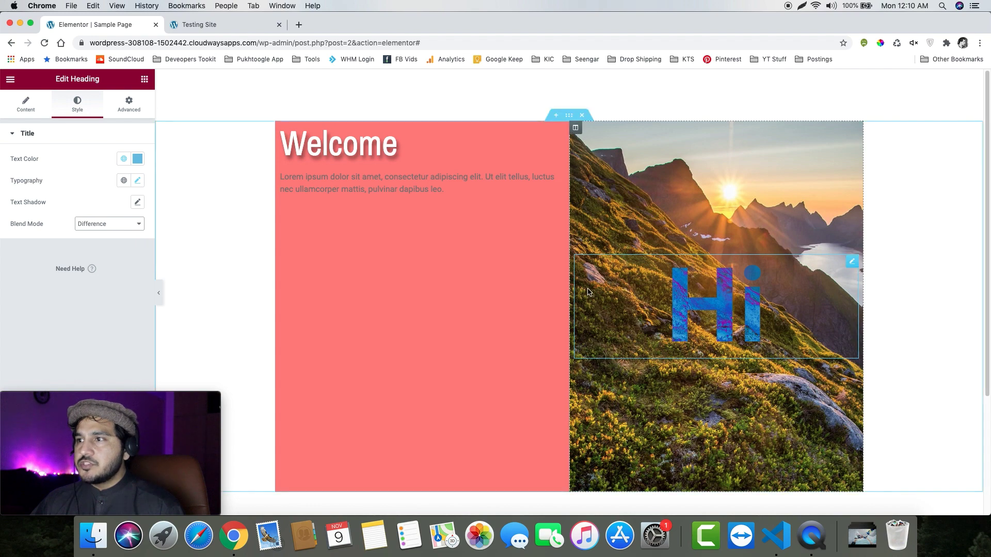
Open zirkers.com in a new browser tab to view its hero heading, and return to the Elementor page
left_click(298, 25)
type("zir")
key("Return")
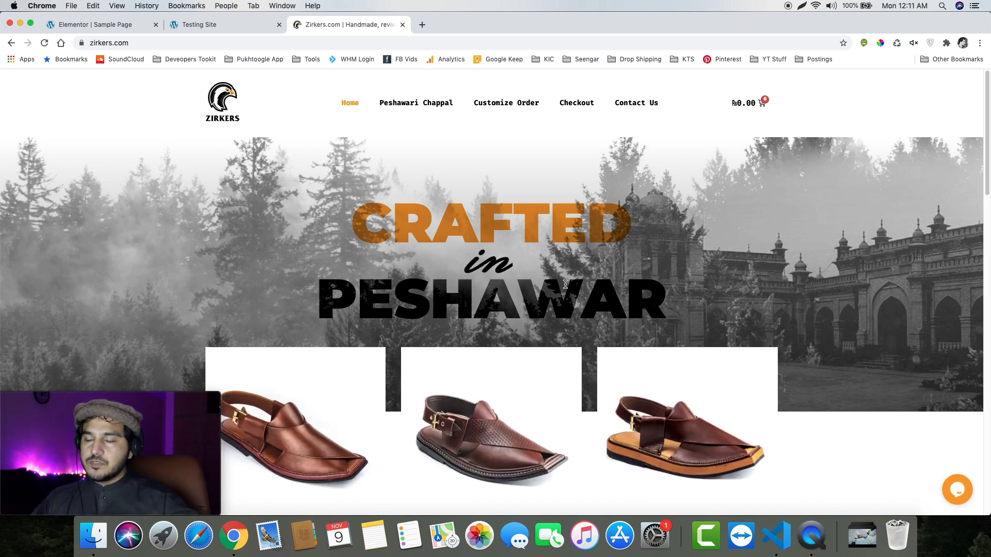
left_click(109, 27)
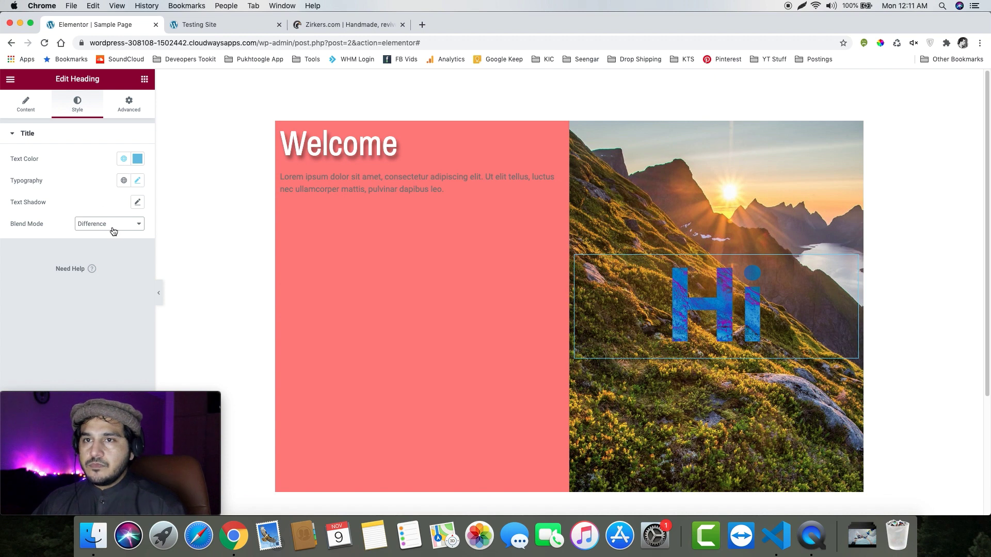
Open the advanced settings of the Welcome heading
left_click(126, 107)
left_click(396, 152)
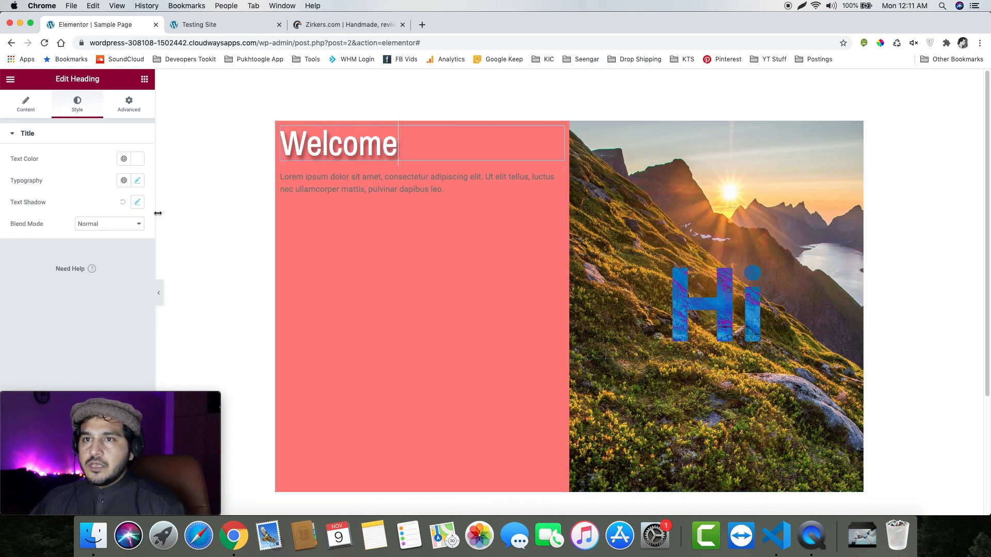
left_click(126, 105)
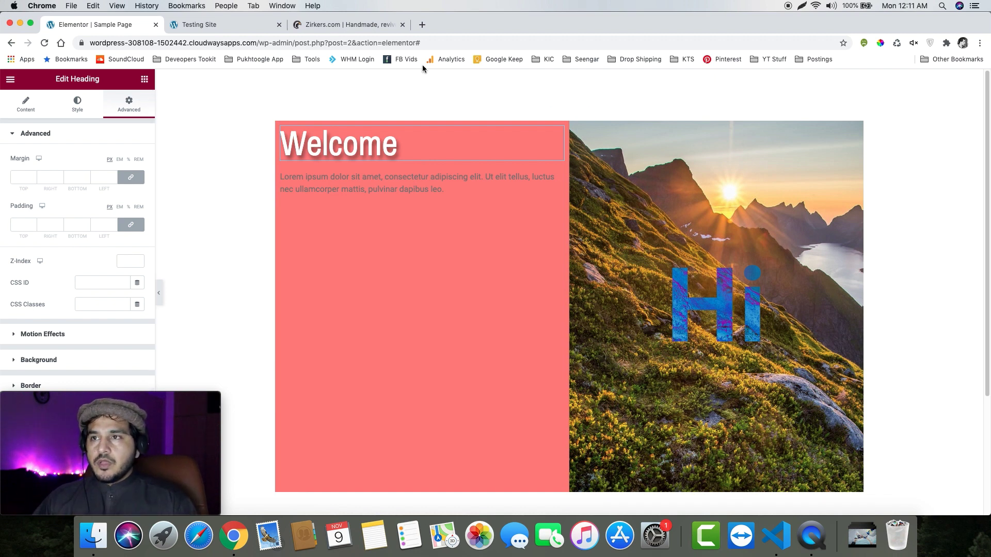
Set the two-column section's columns gap to Wider
left_click(567, 119)
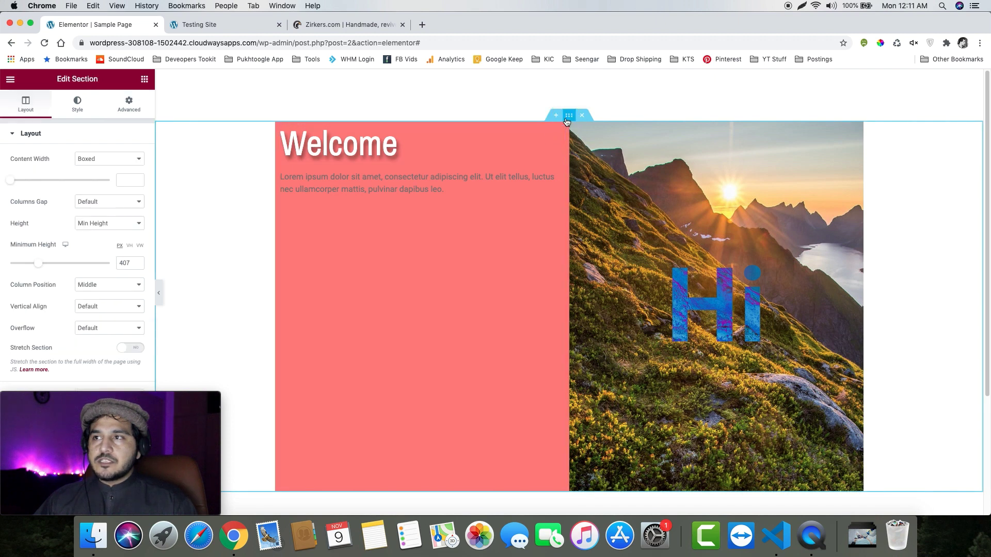
left_click(91, 204)
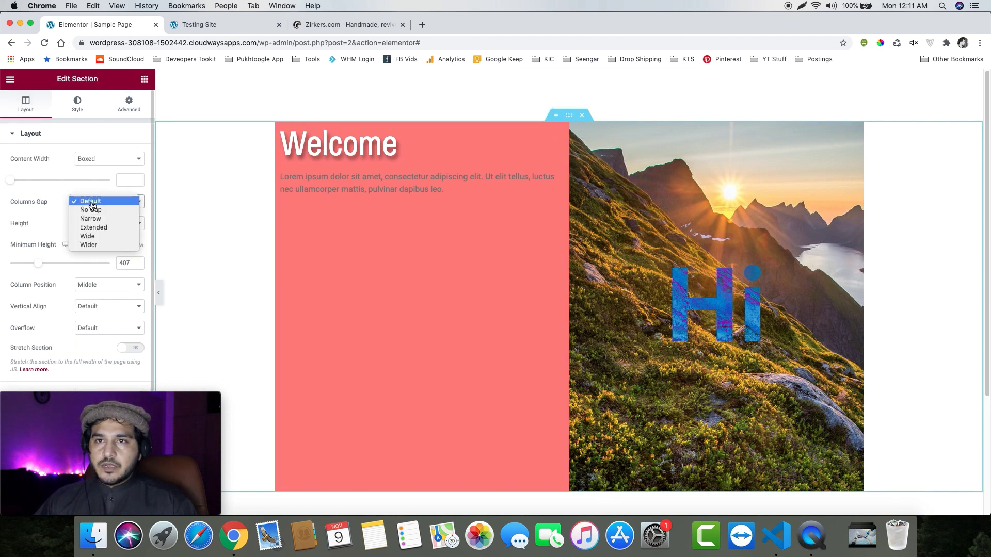
left_click(95, 243)
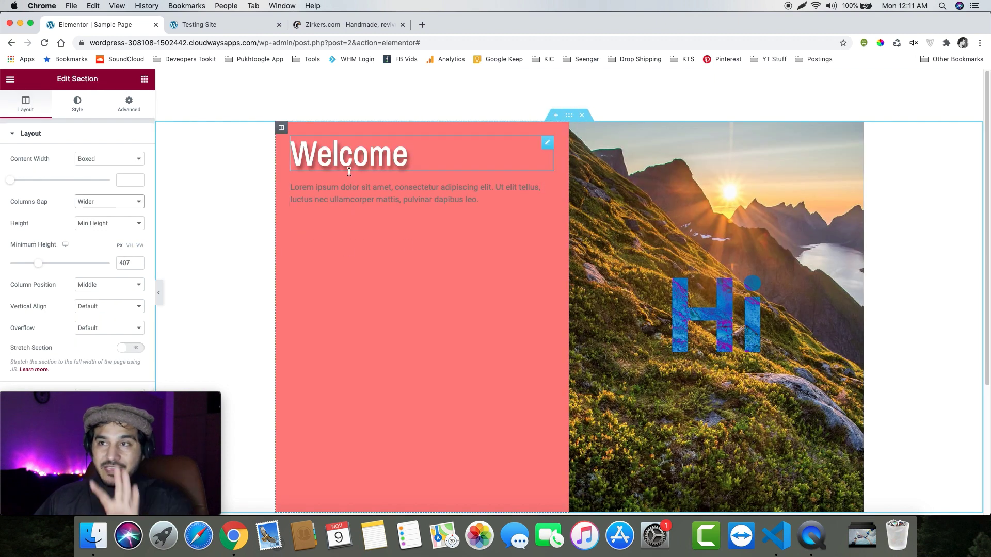
Try 50 px of padding on all sides of the Welcome heading and clear it again
left_click(548, 147)
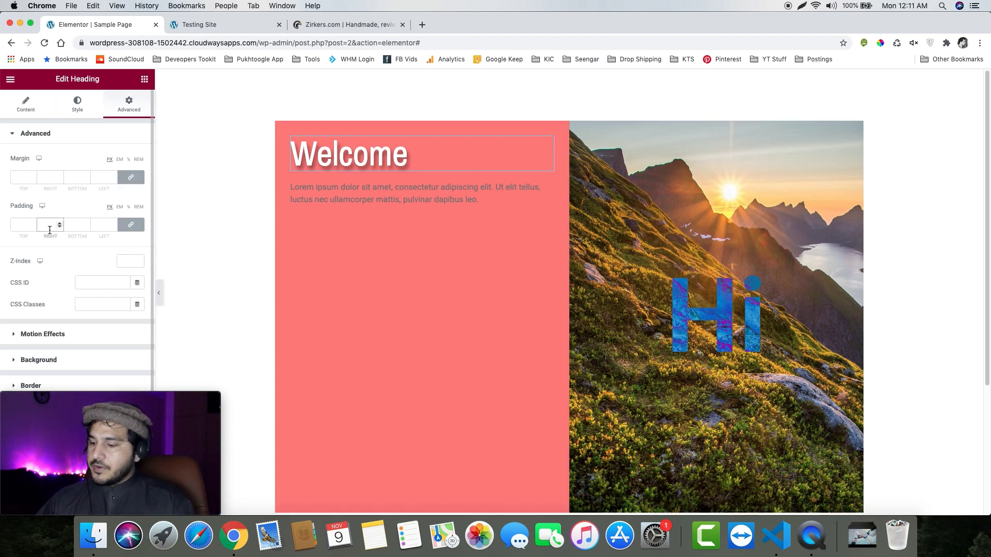
type("50")
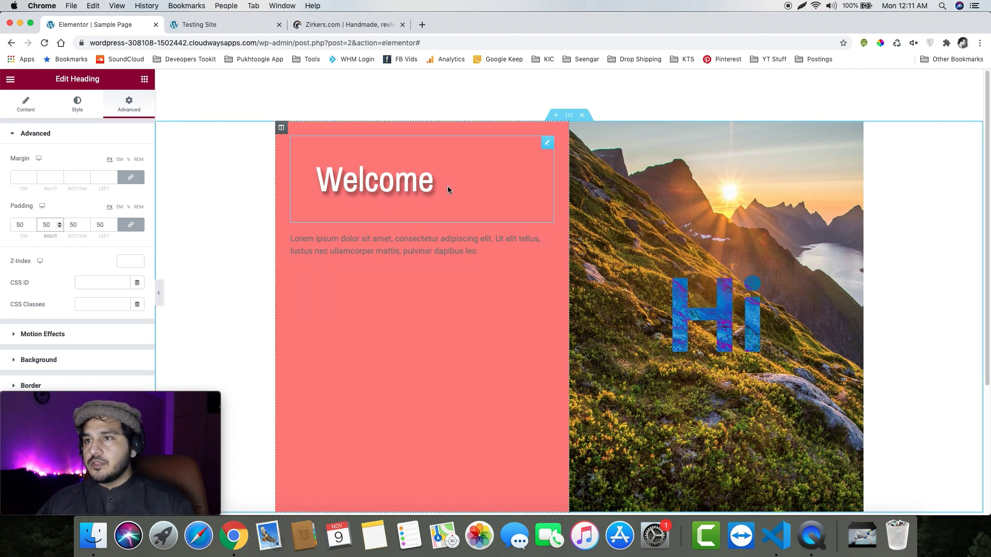
key("BackSpace")
key("BackSpace")
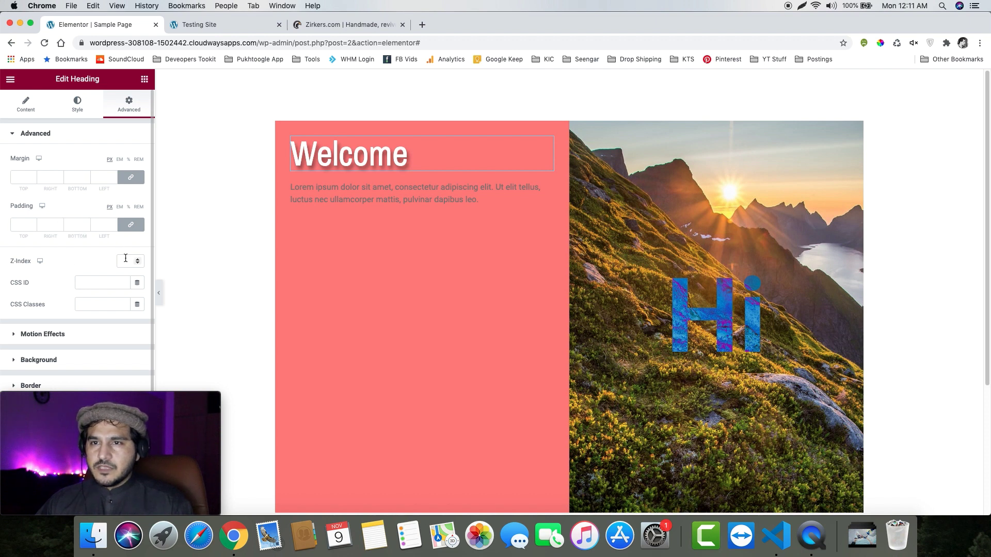
Look through the Welcome heading's remaining advanced sections, including Attributes and Positioning
scroll(126, 262, "down", 2)
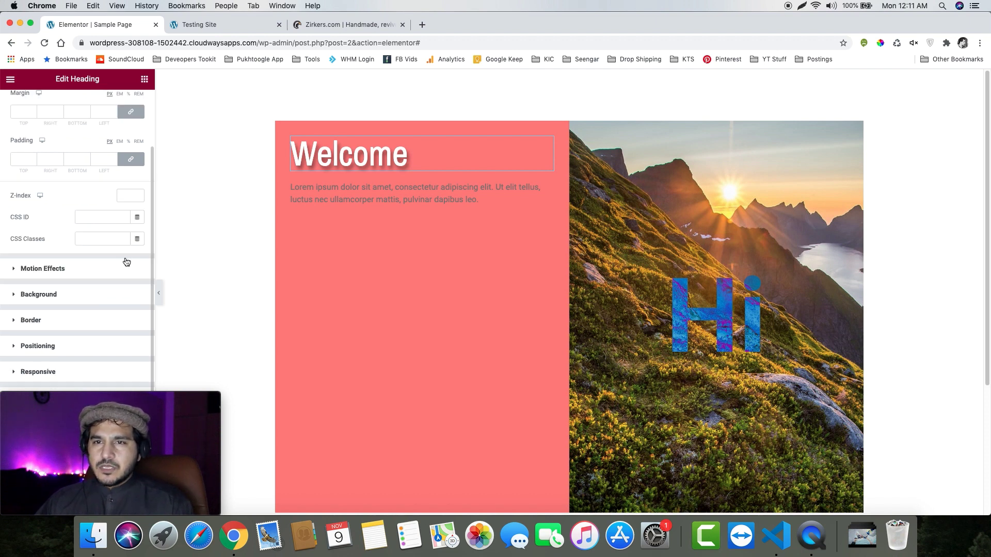
left_click_drag(81, 400, 838, 417)
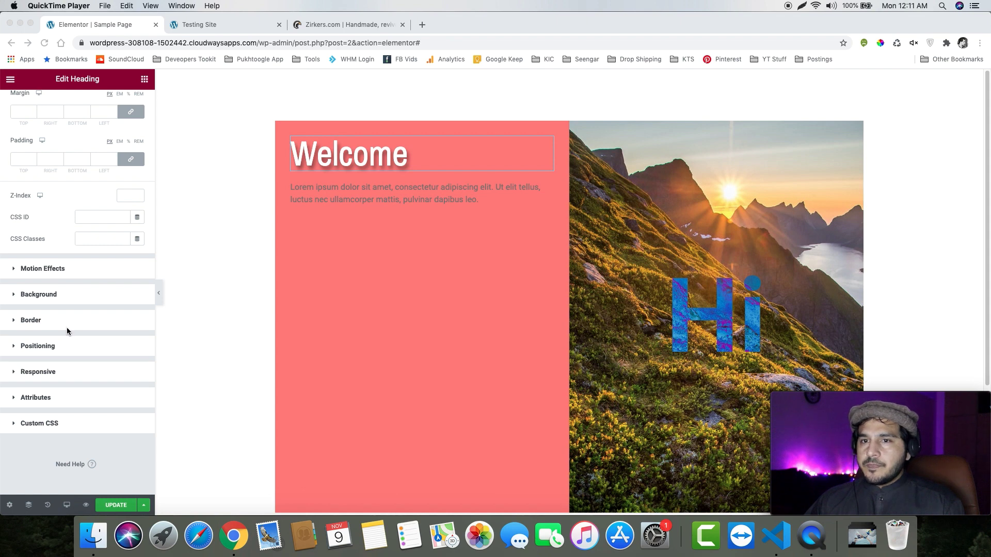
left_click(50, 347)
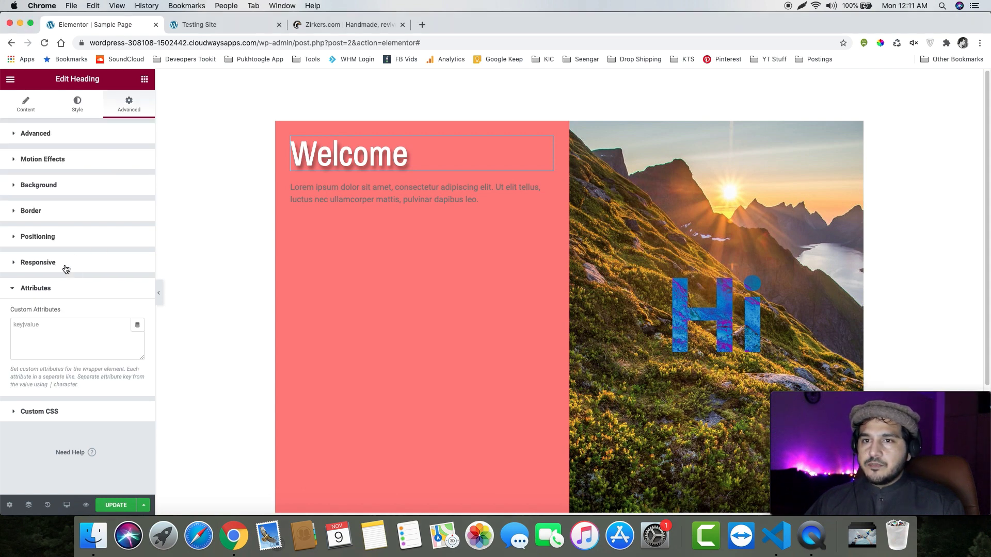
left_click(48, 242)
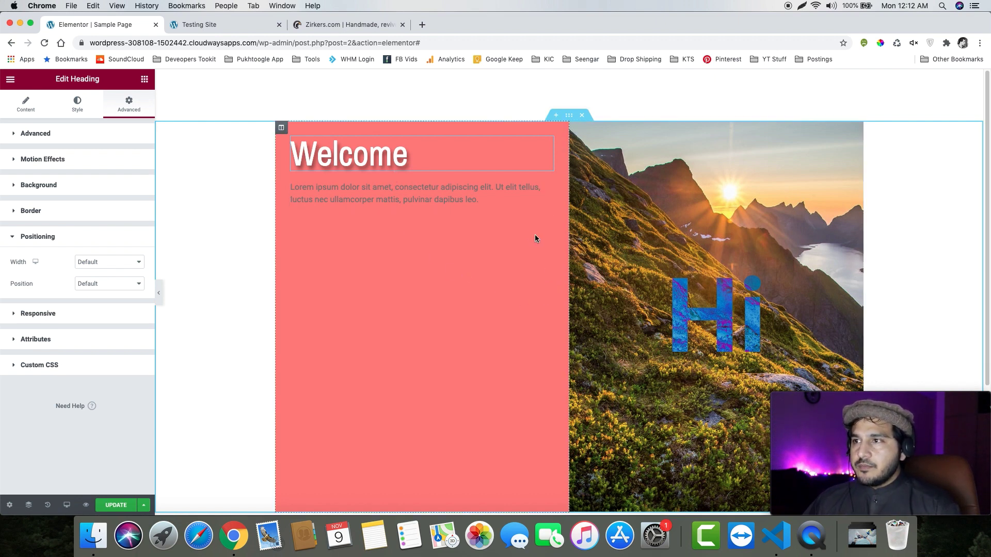
Delete the Hi heading from the image column and reset the Welcome heading's text shadow
right_click(730, 299)
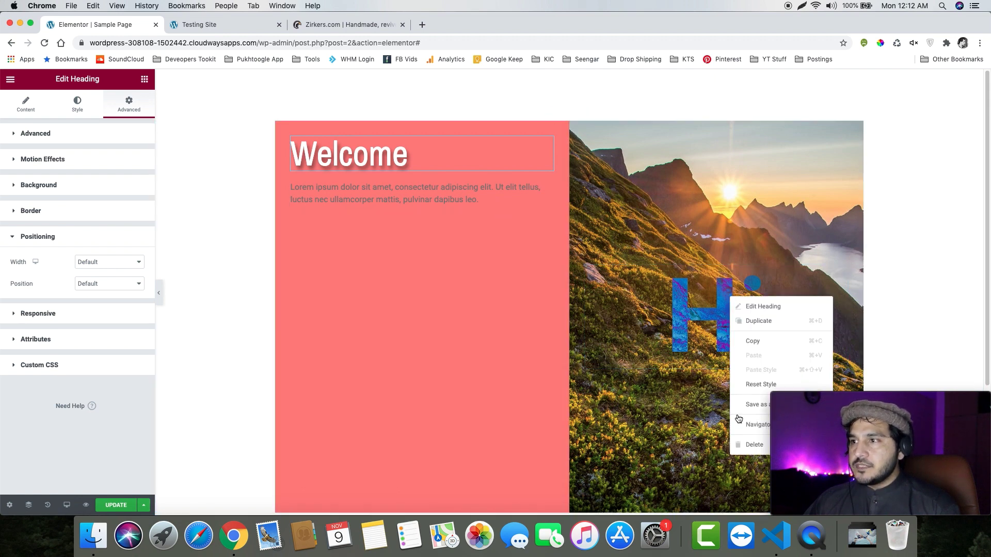
left_click(751, 445)
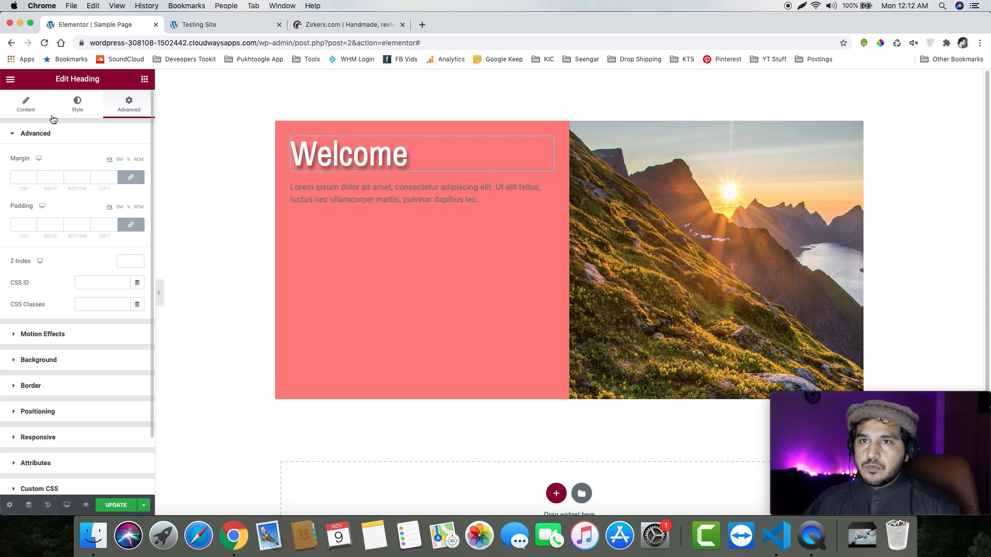
left_click(80, 107)
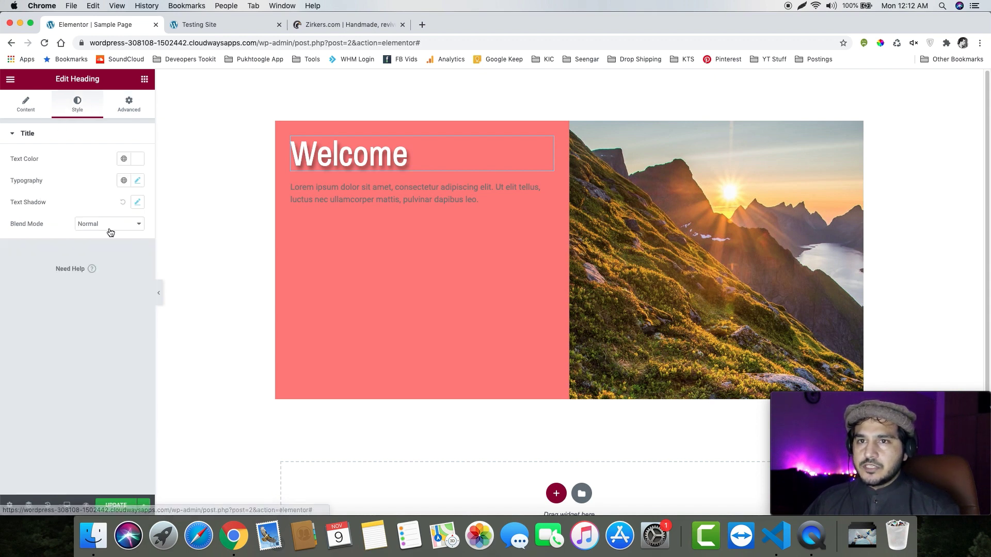
left_click(123, 202)
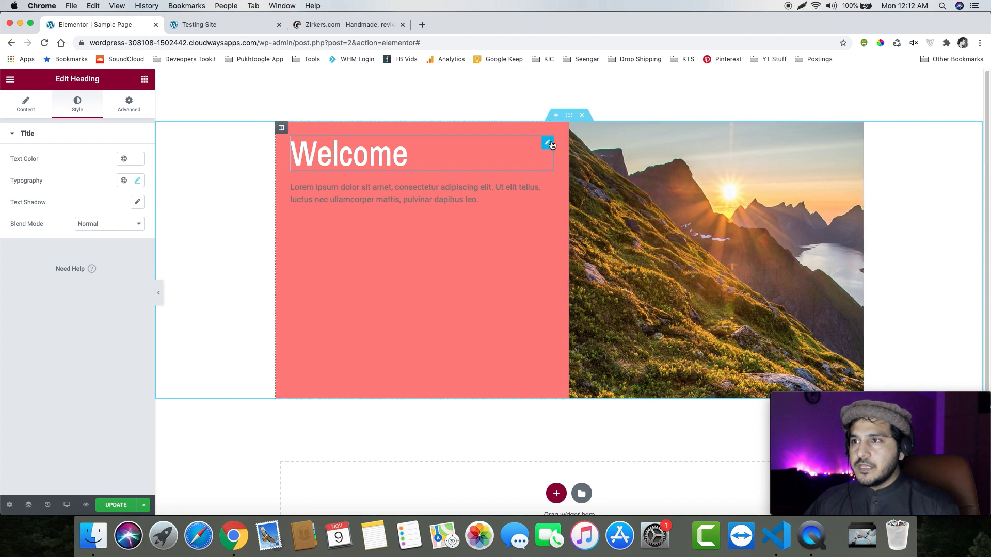
Move the Welcome heading into the image column between the two spacers, and reduce the upper spacer's height
left_click_drag(546, 144, 703, 195)
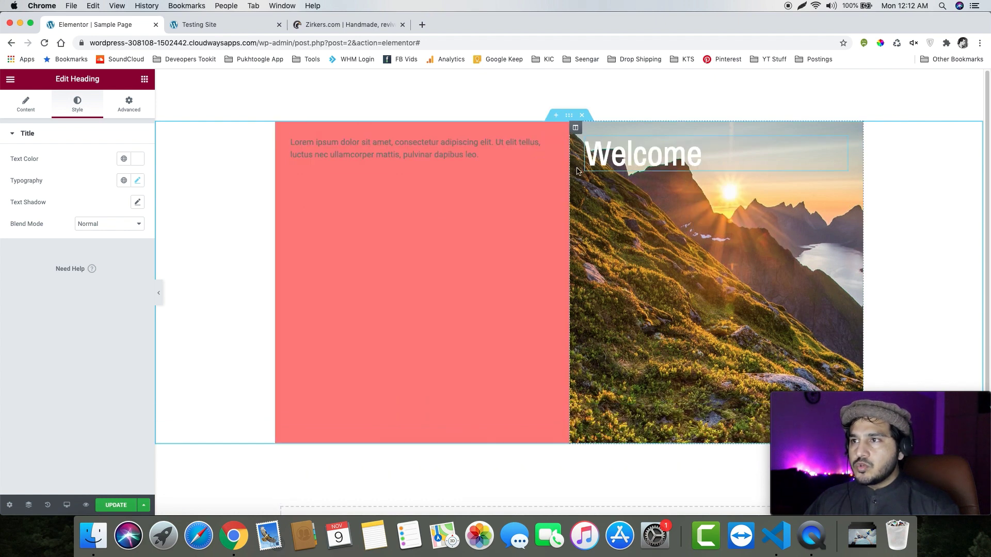
left_click_drag(744, 223, 714, 144)
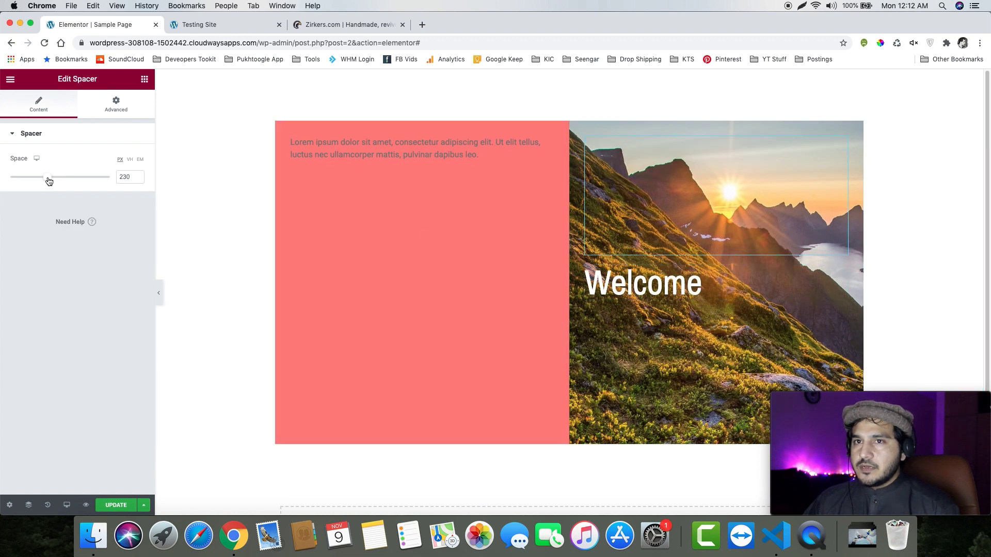
left_click_drag(48, 181, 28, 178)
Give the Welcome heading a classic background in white, #FFFFFF
left_click(841, 209)
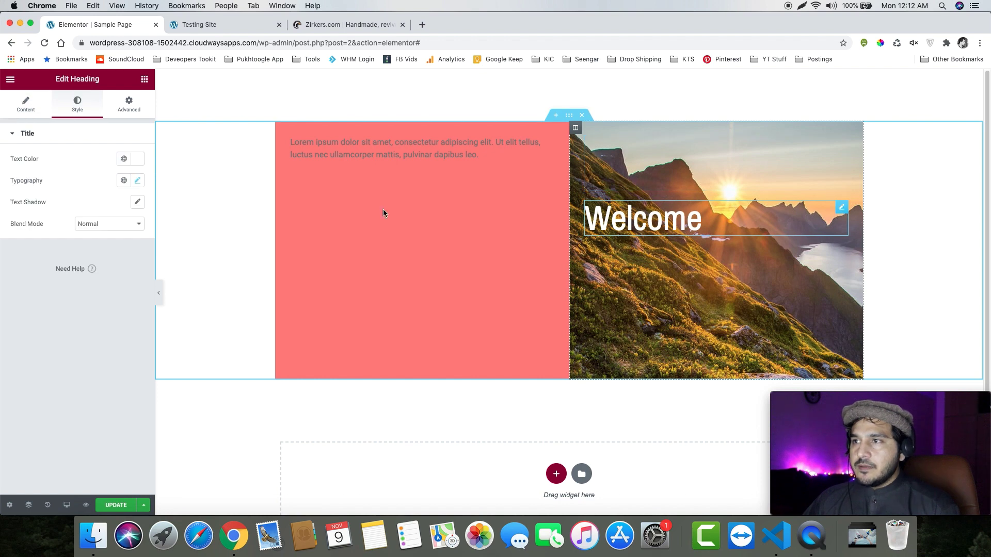
left_click(134, 108)
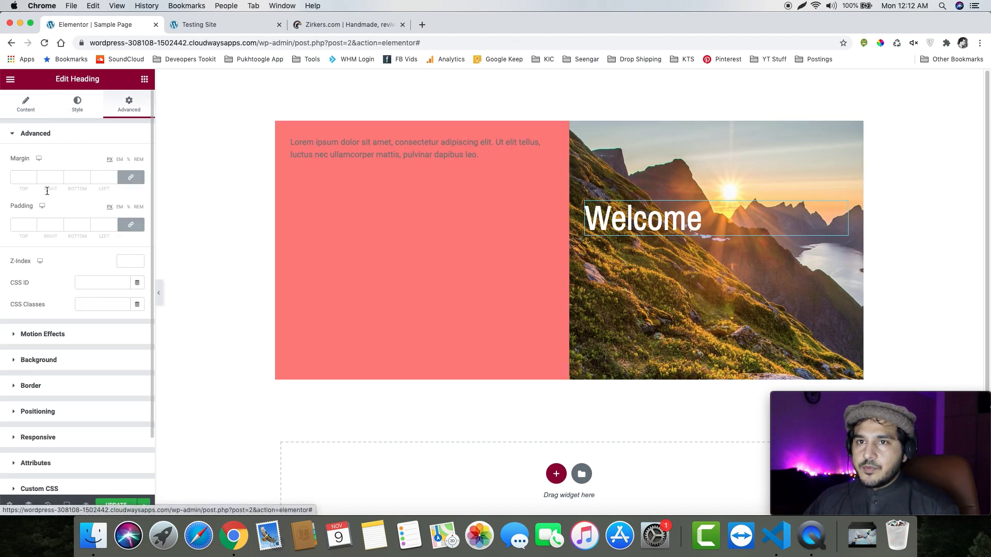
left_click(60, 365)
left_click(121, 232)
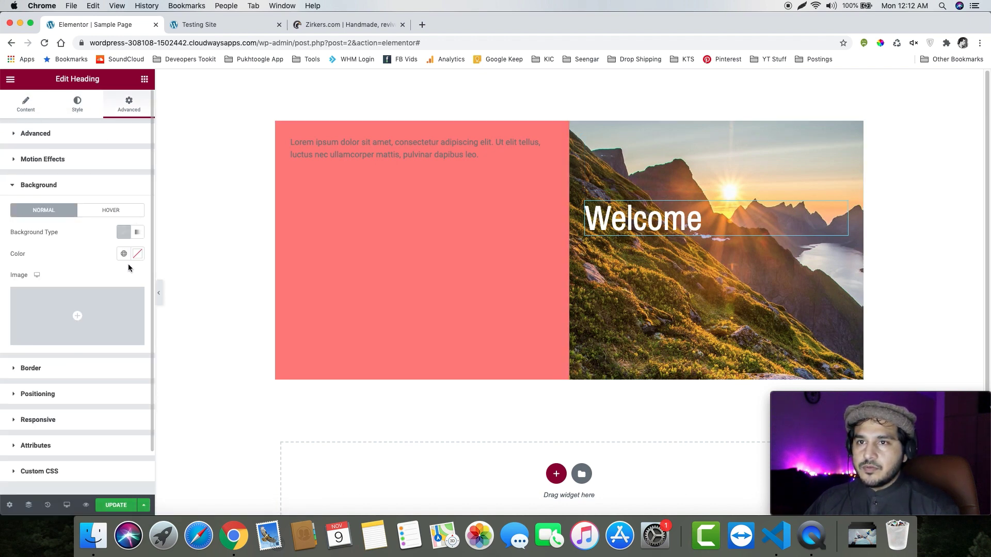
left_click(137, 256)
left_click_drag(59, 320, 2, 268)
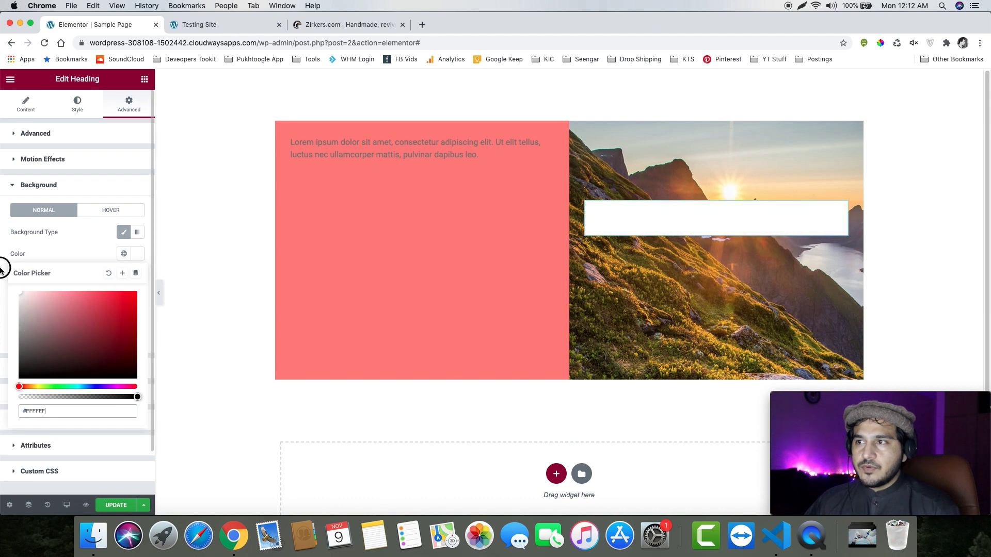
Set the Welcome heading's text color to the soft red #E67B7B
left_click(75, 106)
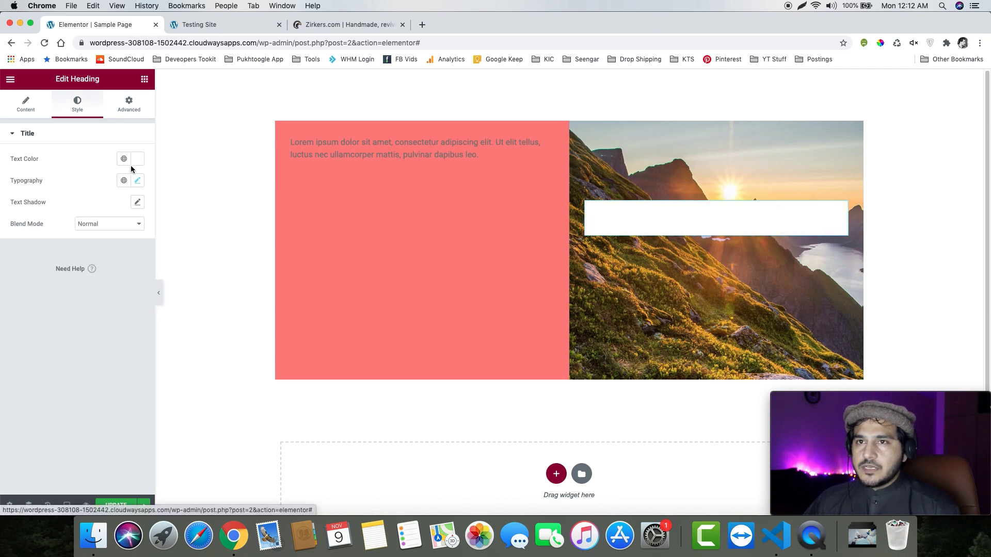
left_click(137, 159)
left_click_drag(102, 208, 73, 204)
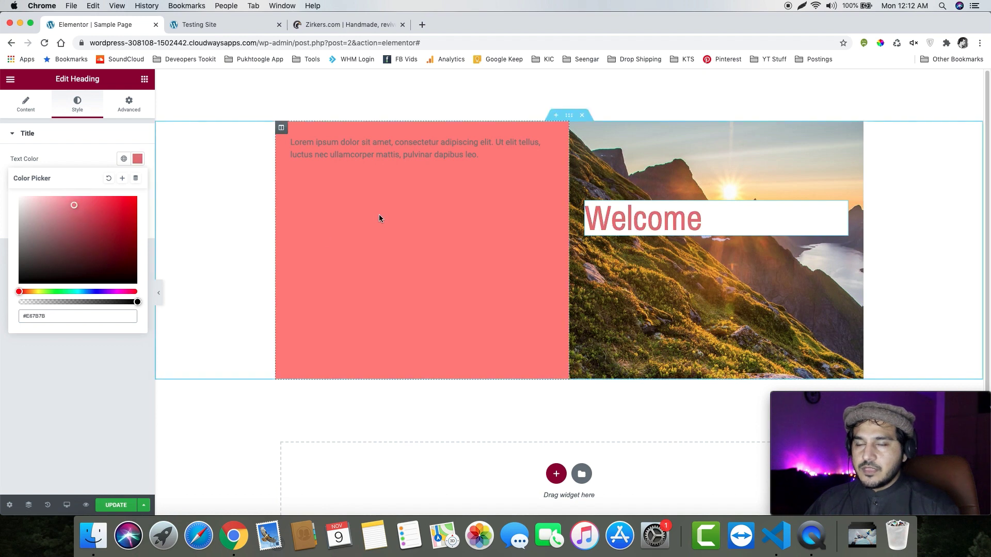
Darken the Welcome heading's text color to a very dark red and set its padding to 20 px on all sides
left_click_drag(105, 242, 102, 254)
left_click(82, 134)
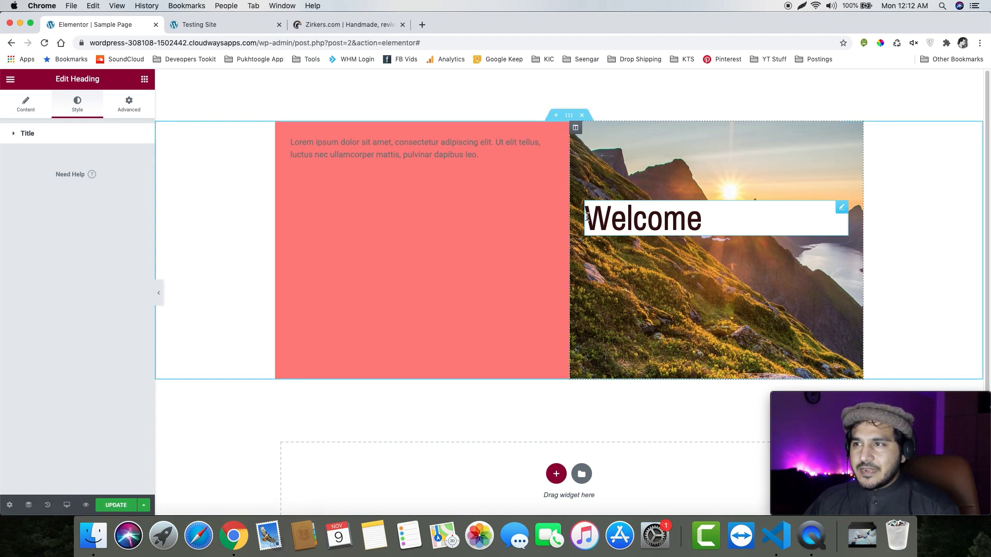
left_click(129, 103)
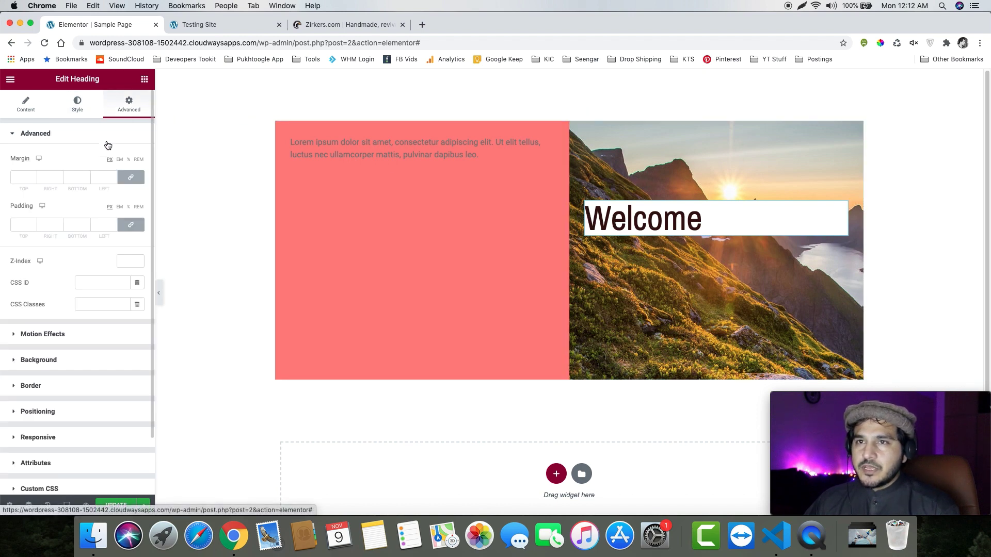
left_click(75, 225)
type("20")
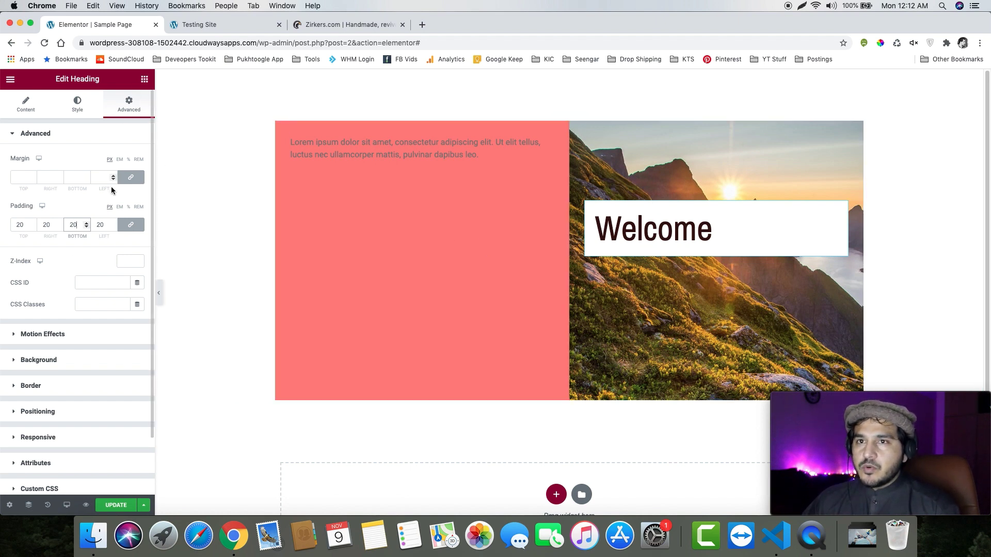
Unlink the Welcome heading's margins and set the left margin to -150 px so it overlaps the red column
left_click(128, 182)
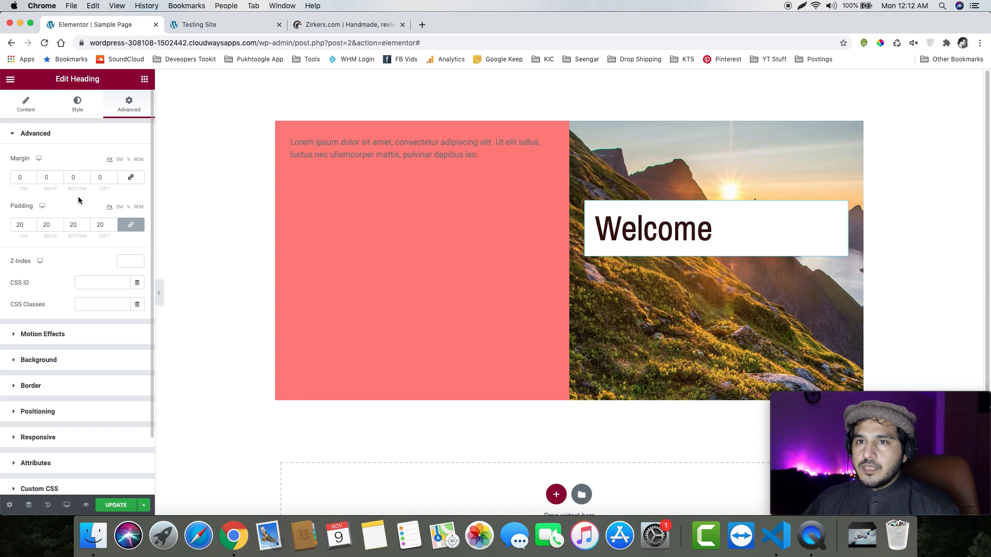
left_click(113, 180)
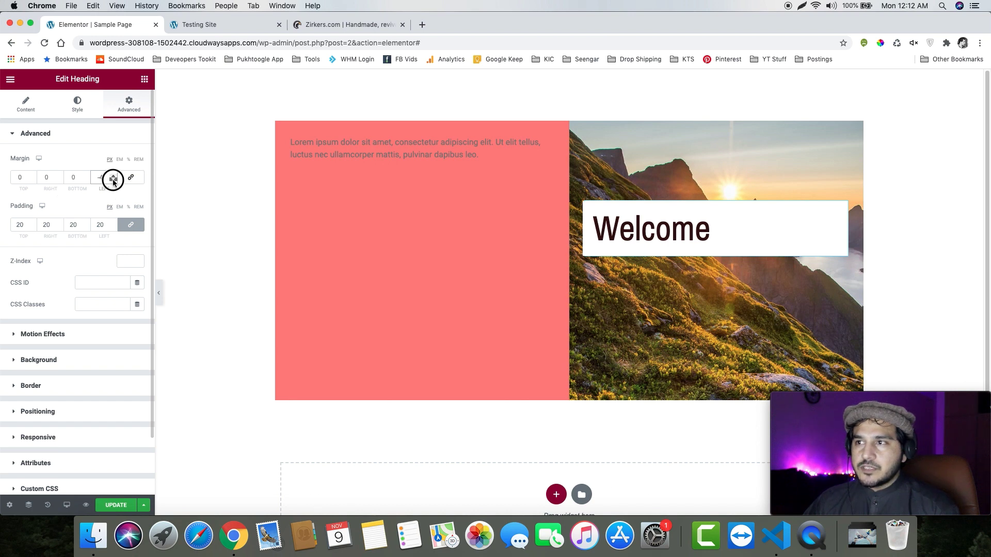
left_click_drag(113, 180, 113, 181)
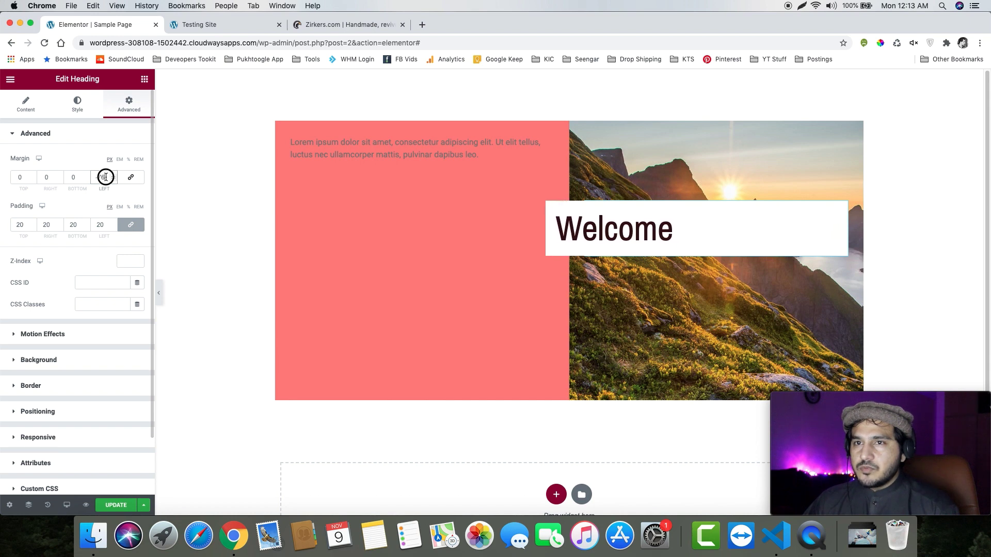
left_click(99, 177)
type("-150")
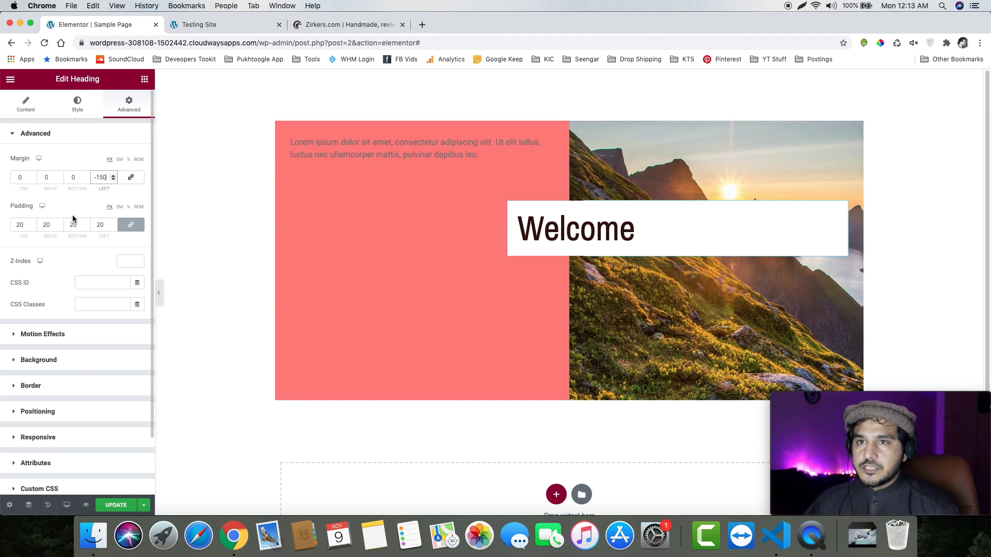
Add an outline box shadow with a blur of 10 to the Welcome heading
left_click(98, 390)
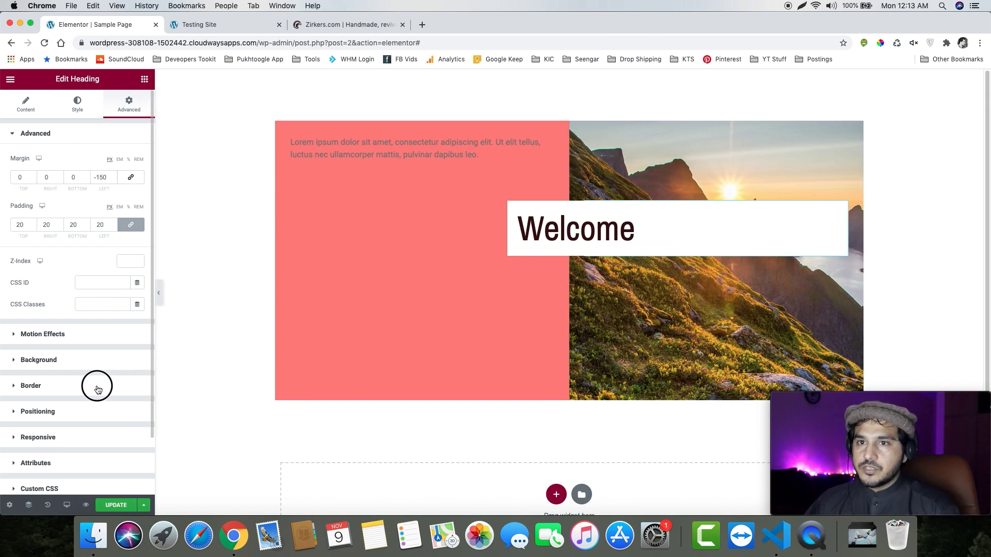
left_click(136, 329)
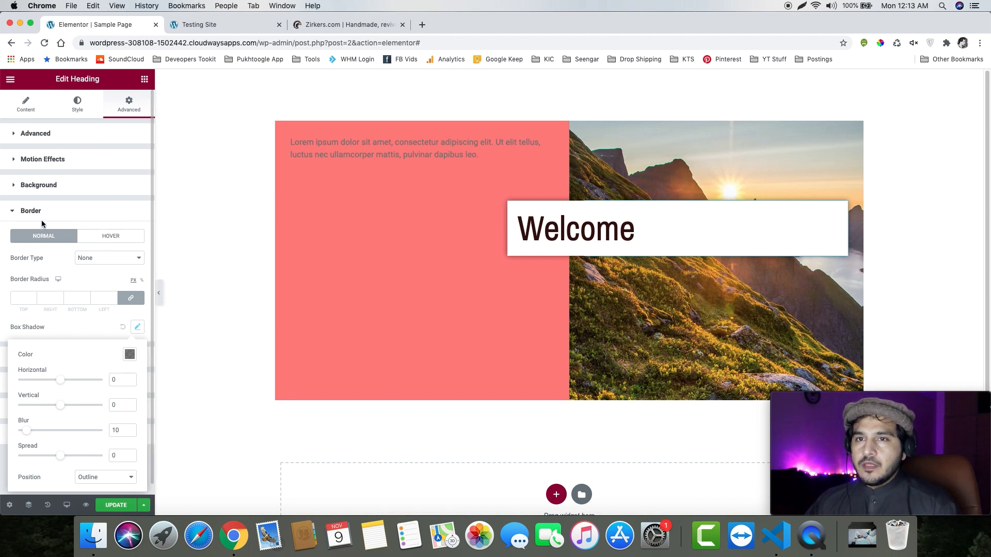
left_click(31, 211)
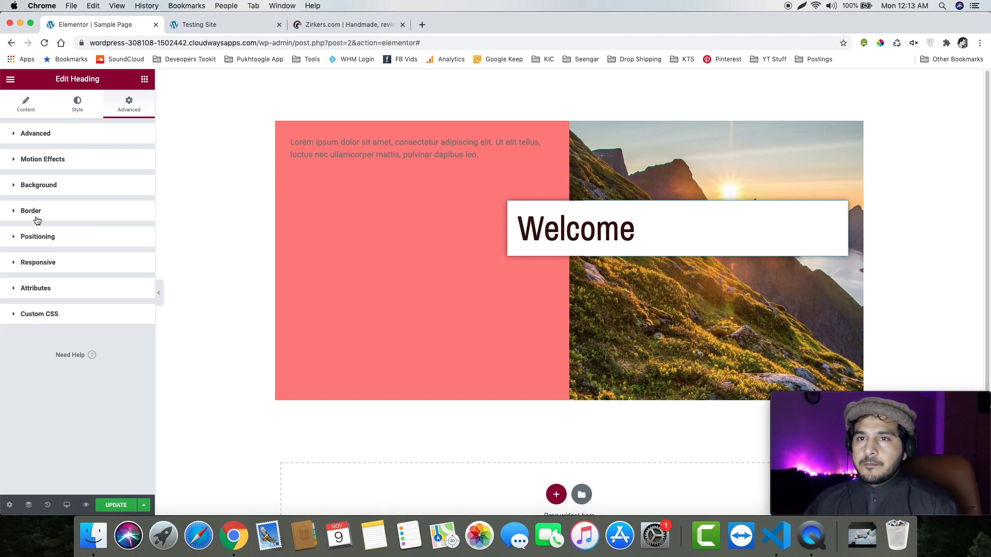
left_click(65, 242)
left_click(65, 242)
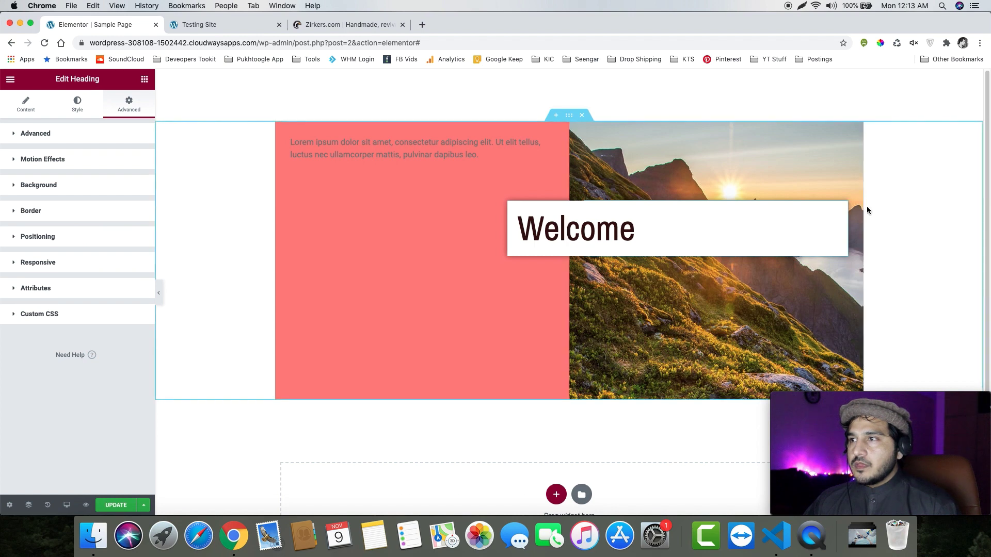
Set the Welcome heading's left margin to 0
left_click(80, 134)
double_click(100, 177)
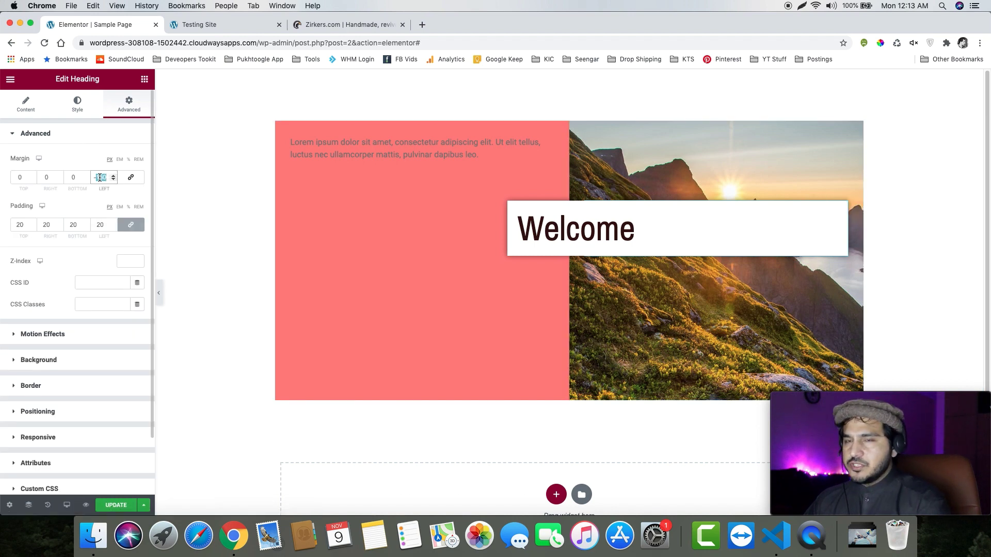
type("0")
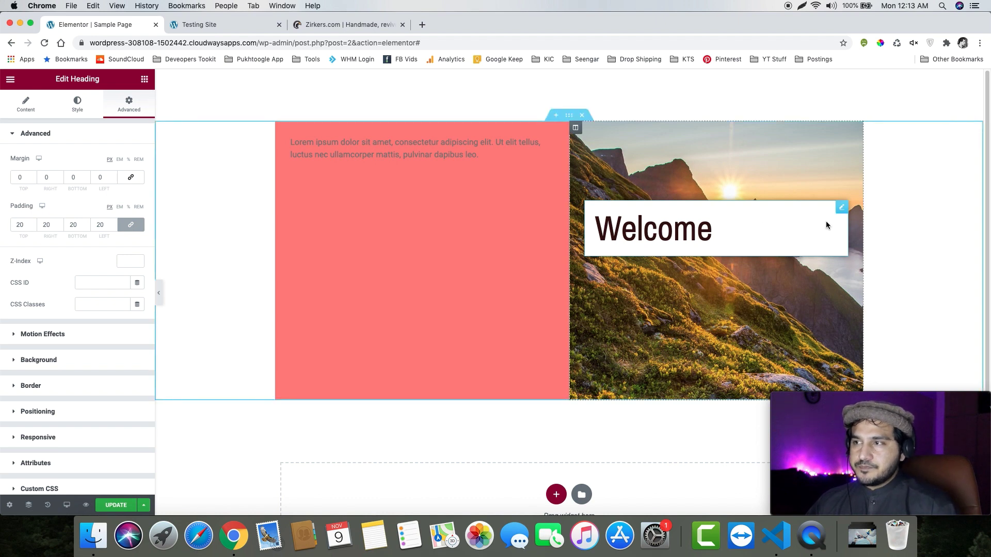
Move the Welcome heading below the paragraph in the red column and duplicate it there
left_click_drag(841, 212, 369, 173)
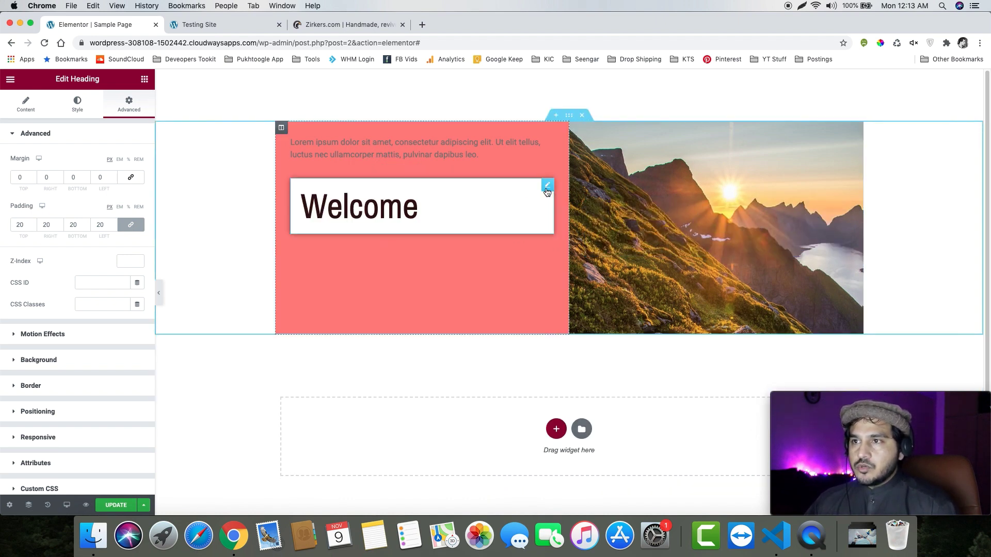
right_click(547, 191)
left_click(563, 214)
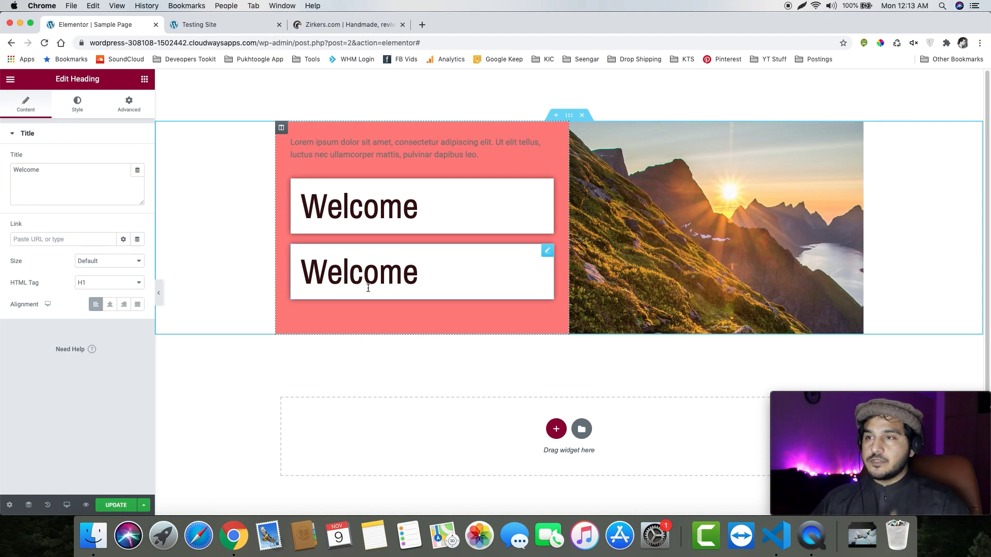
Widen the red column to about three quarters of the section and set the upper Welcome heading's width to Inline (auto)
left_click_drag(570, 261, 720, 254)
left_click(696, 186)
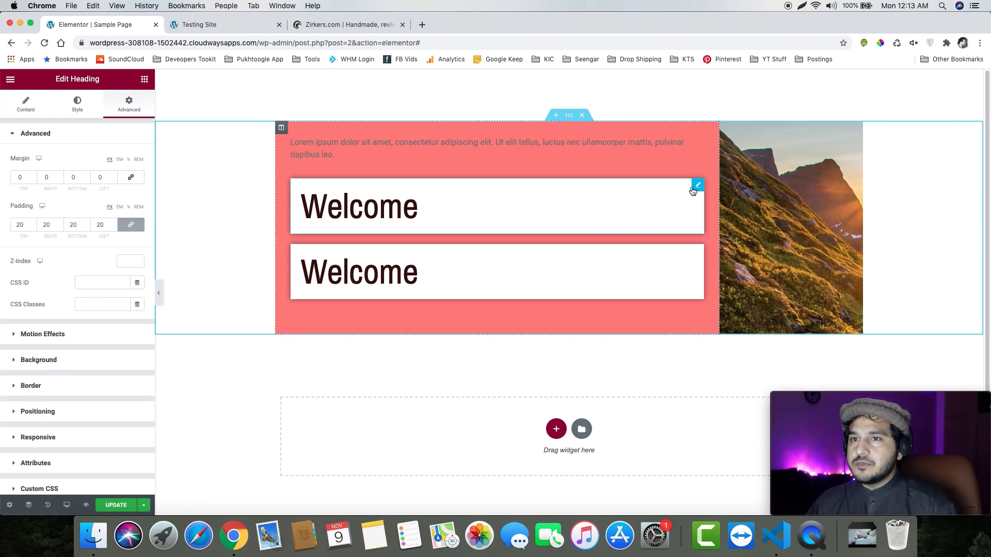
left_click(62, 410)
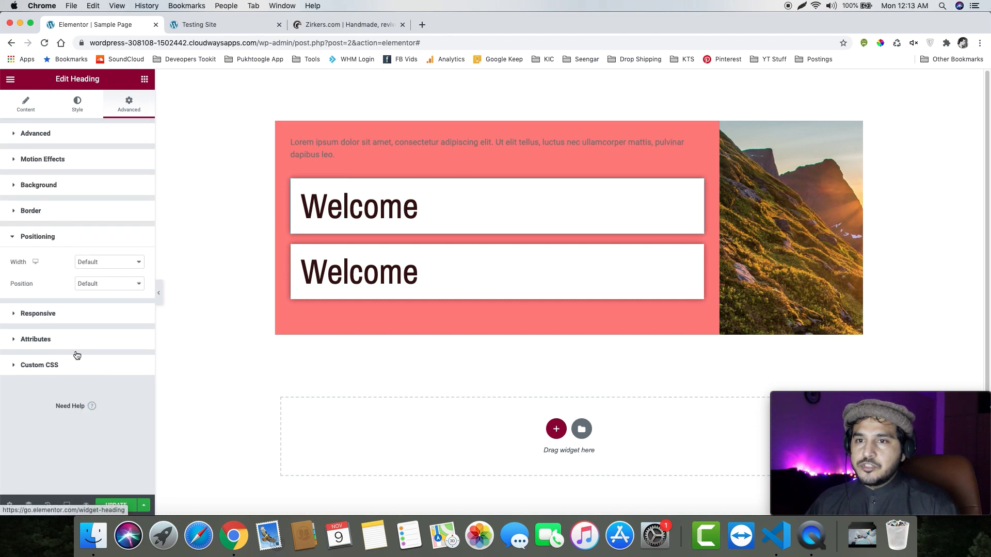
left_click(96, 263)
left_click(97, 279)
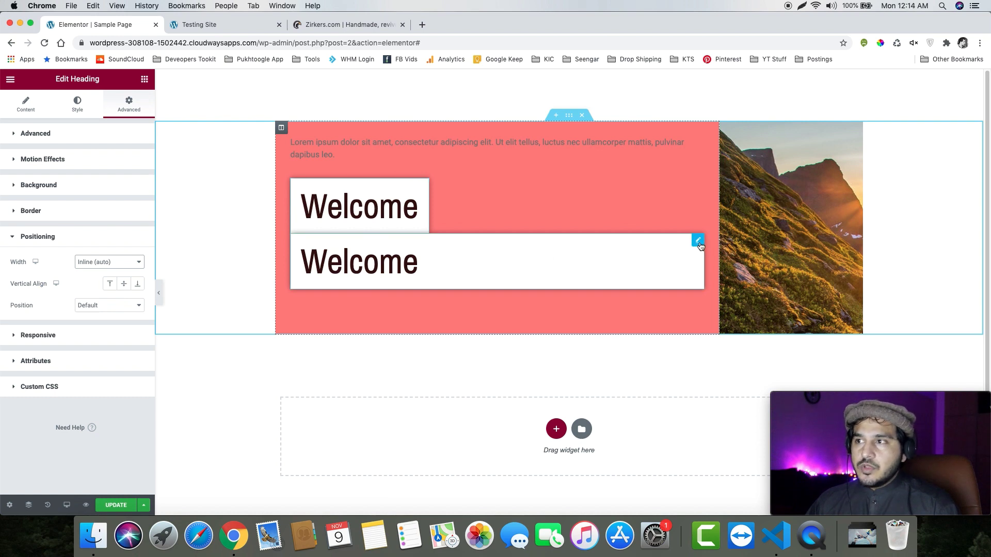
Set the lower Welcome heading's width to Inline (auto) so both headings share one row
left_click(698, 240)
left_click(129, 103)
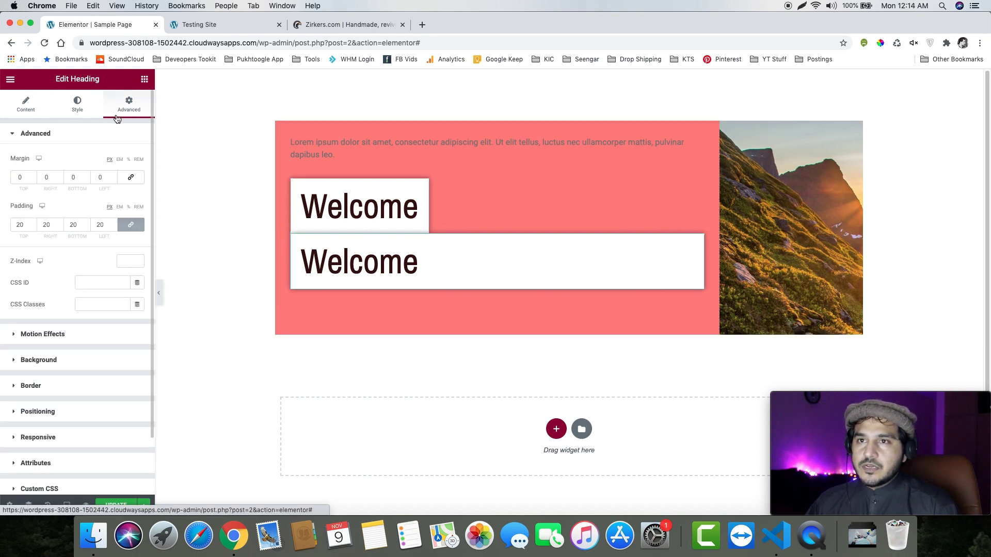
left_click(38, 438)
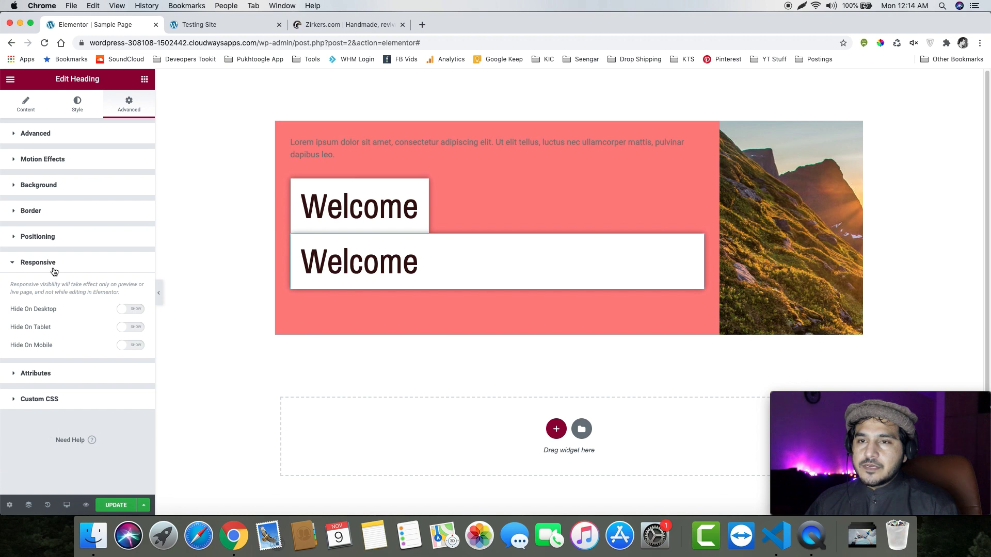
left_click(38, 236)
left_click(105, 261)
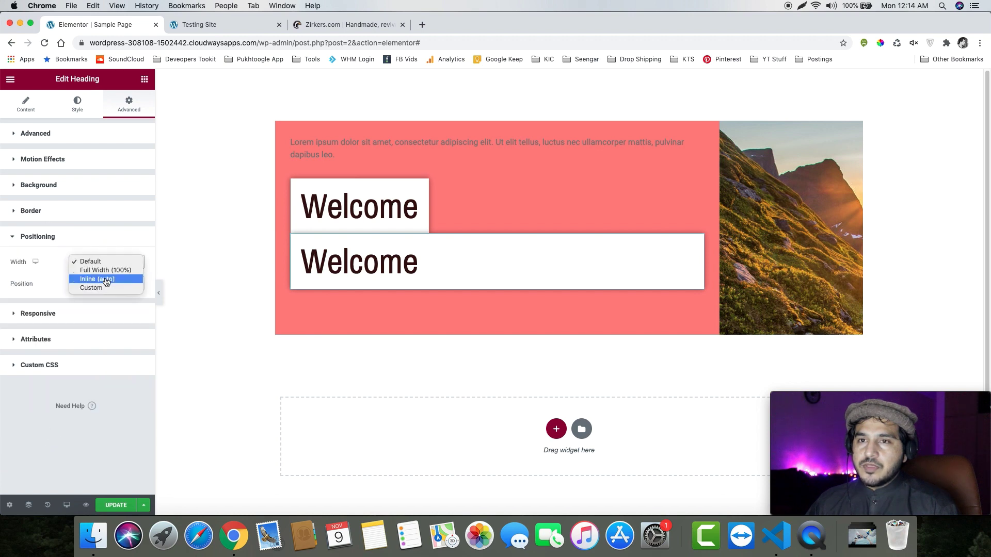
left_click(103, 276)
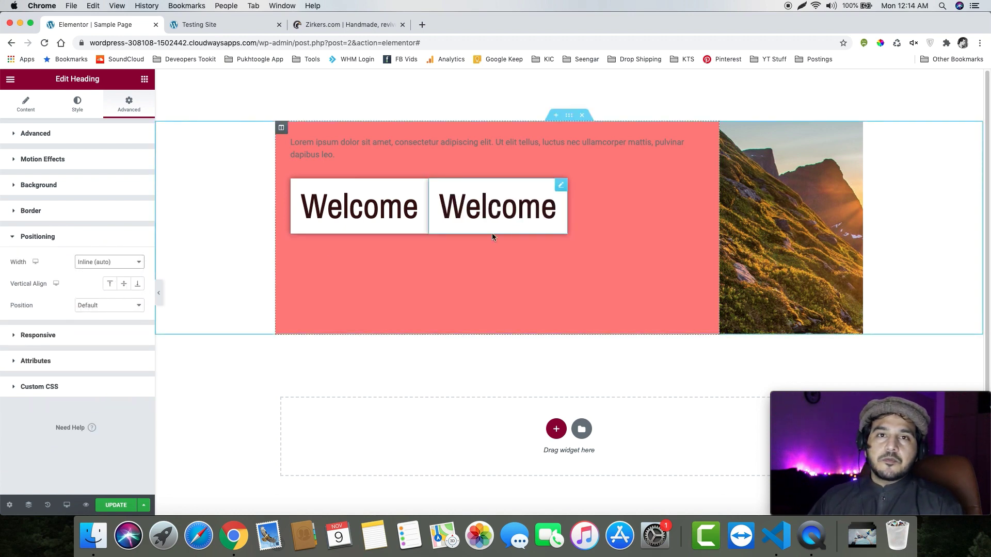
Set the second Welcome heading's left margin to 20 px to separate it from the first
left_click(101, 134)
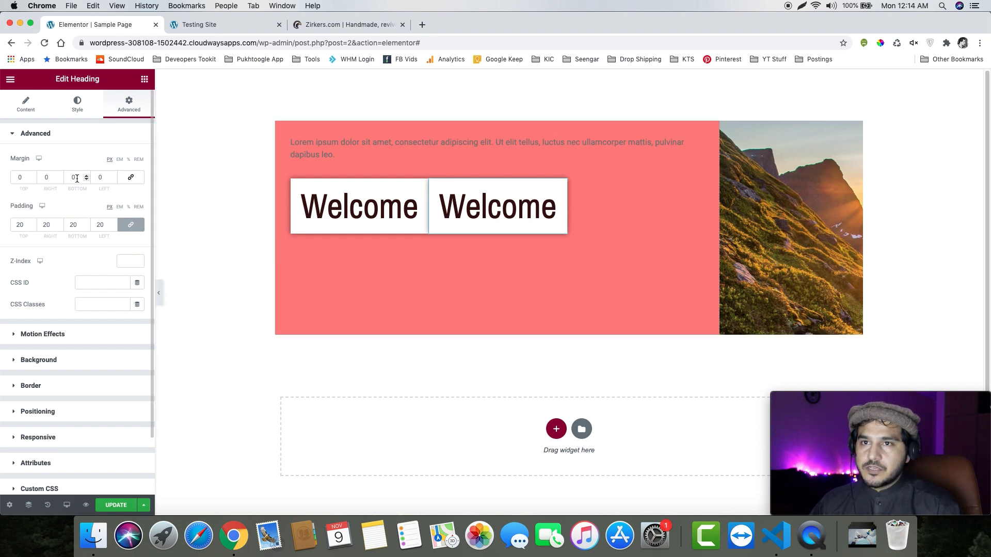
left_click(101, 177)
type("20")
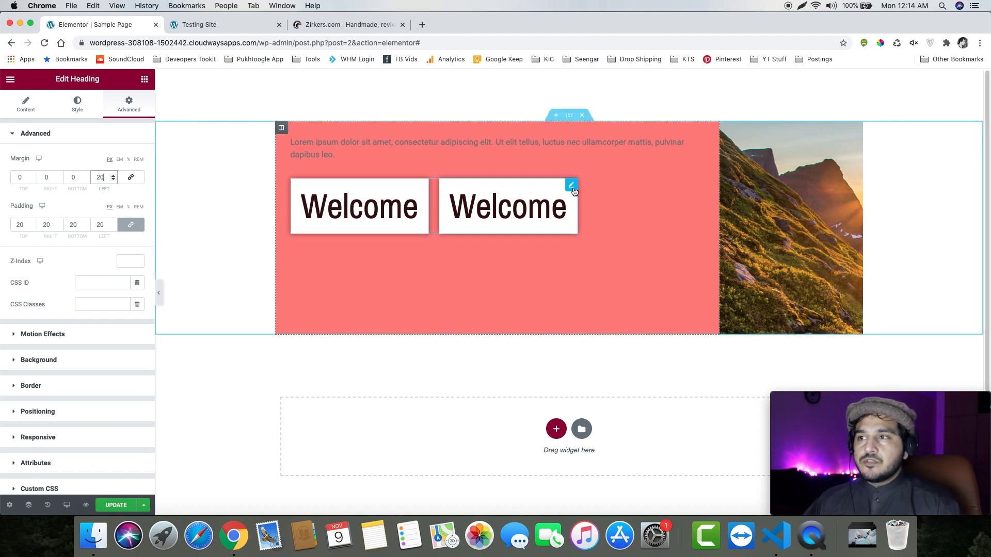
Set the second Welcome heading's position to Absolute and move it to a horizontal offset of about 404 and vertical offset of about 112
left_click(67, 413)
left_click(110, 305)
left_click(111, 316)
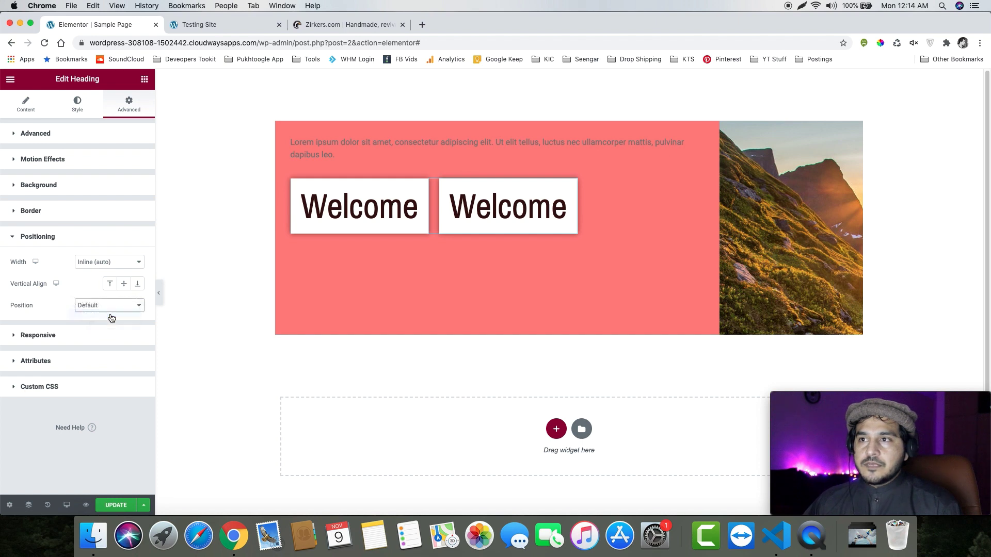
left_click_drag(339, 164, 561, 222)
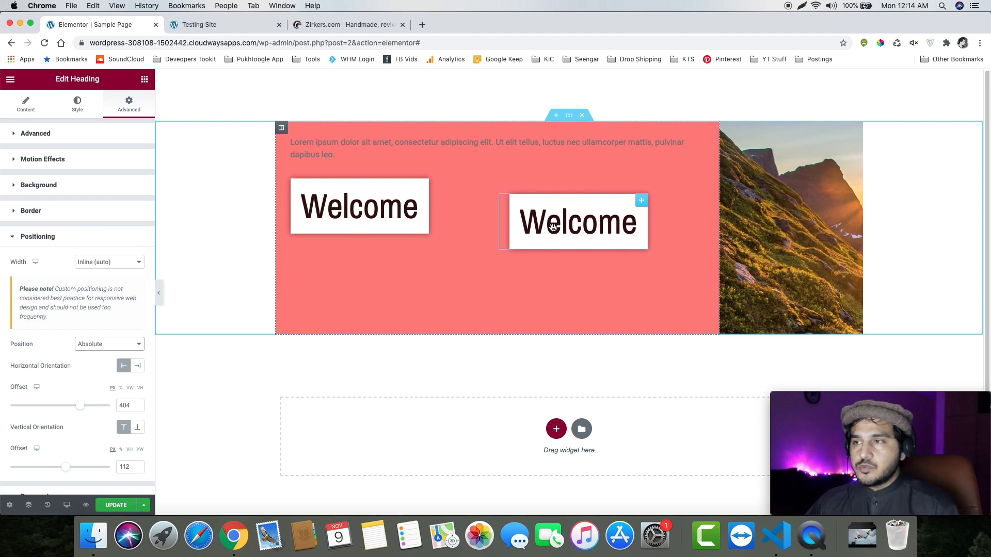
Switch the second Welcome heading's position to Fixed
left_click(110, 345)
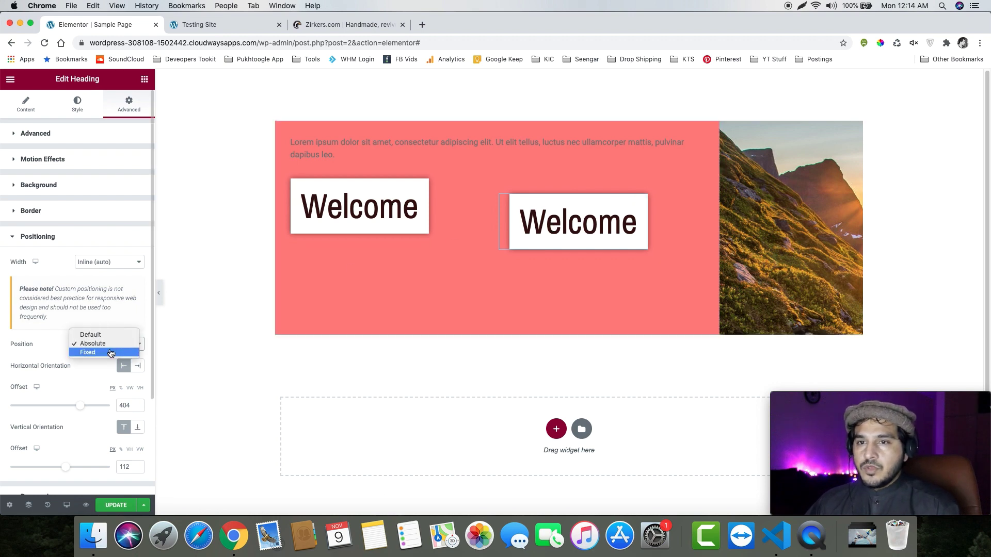
left_click(110, 352)
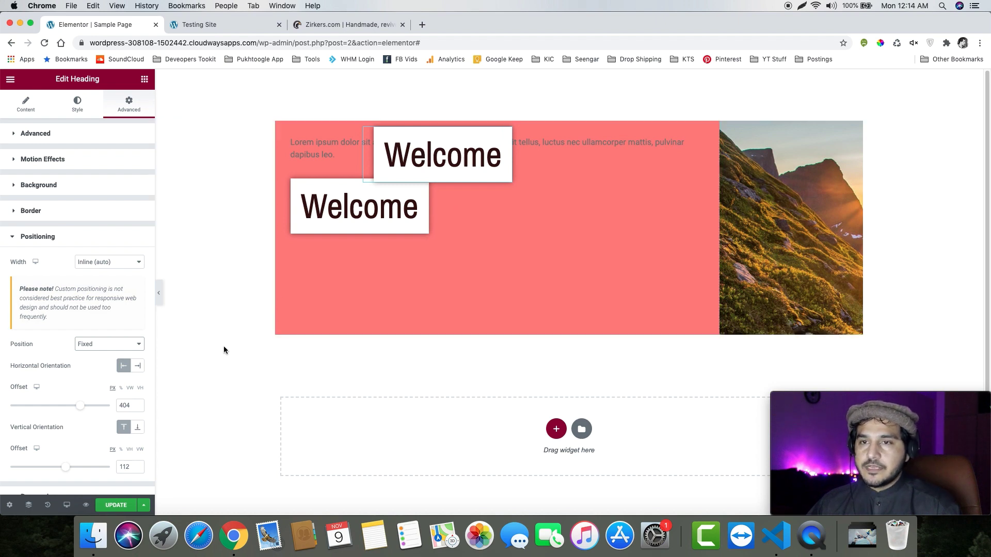
left_click(106, 262)
left_click(404, 243)
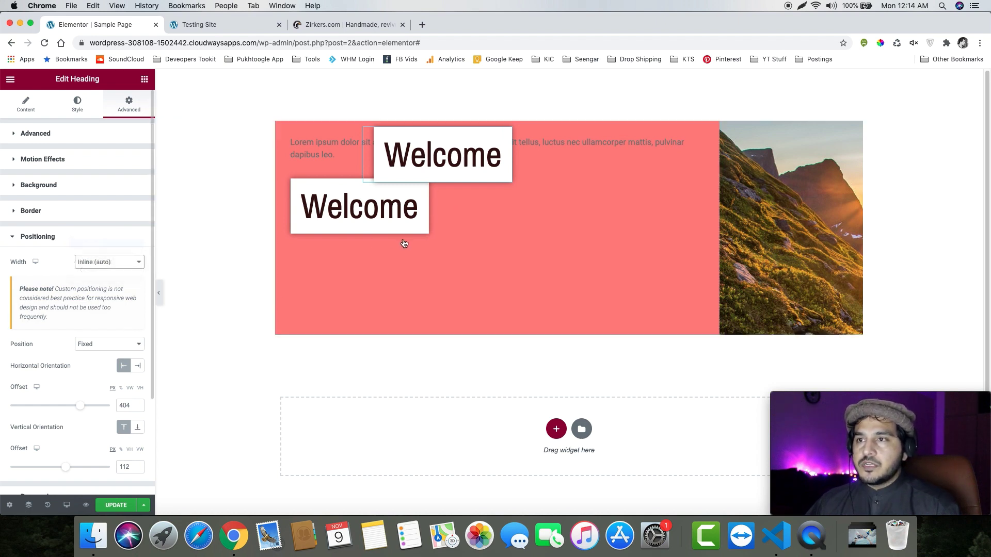
Delete both Welcome headings from the red column, starting with the fixed-position duplicate
right_click(459, 171)
left_click(498, 311)
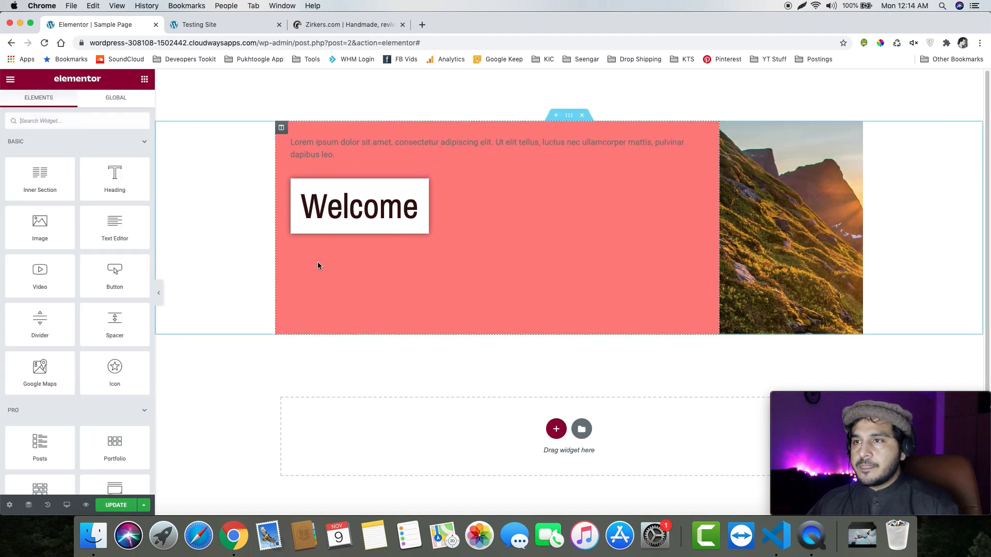
left_click(422, 185)
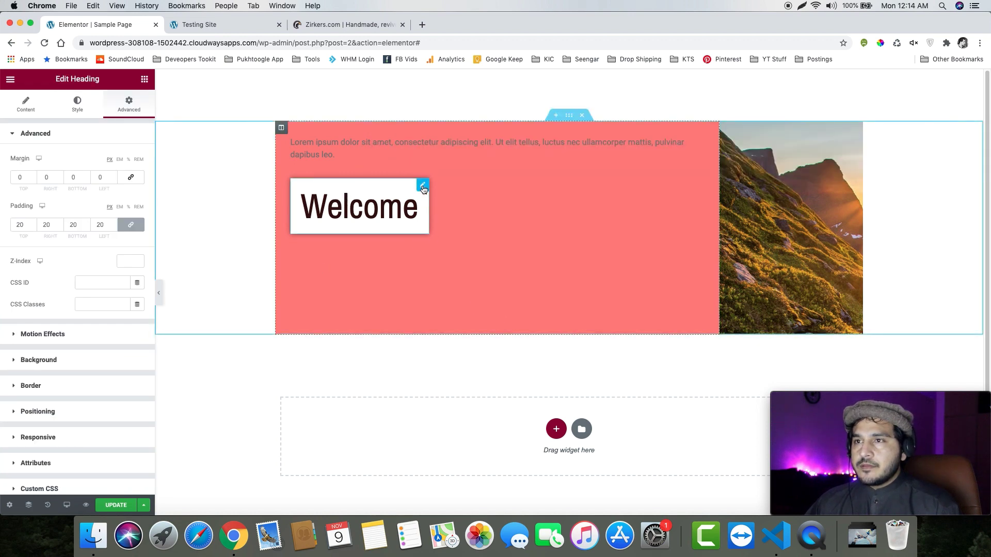
left_click(26, 104)
right_click(395, 222)
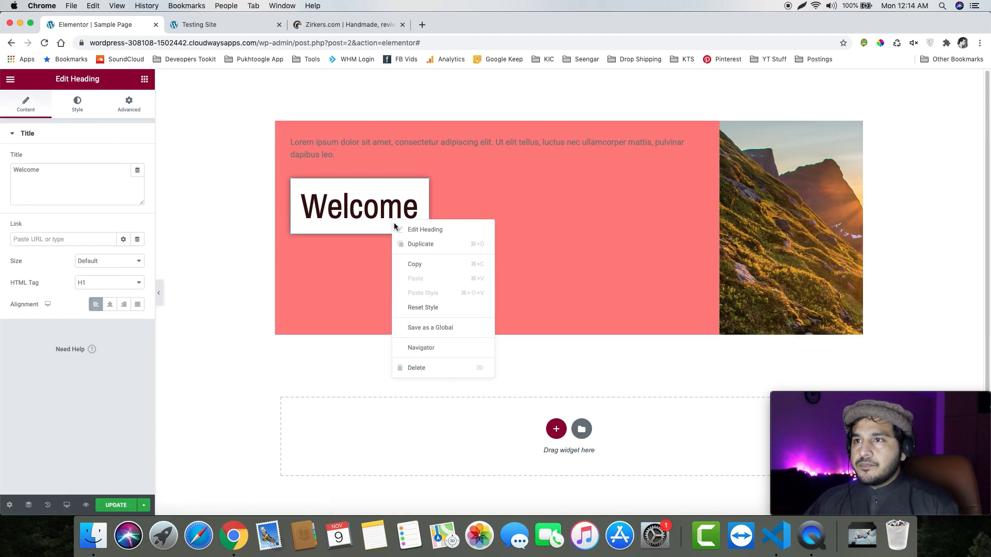
left_click(429, 368)
Add a new Heading widget above the paragraph in the red column and set its text color to white, #FFFFFF
left_click_drag(114, 178, 310, 138)
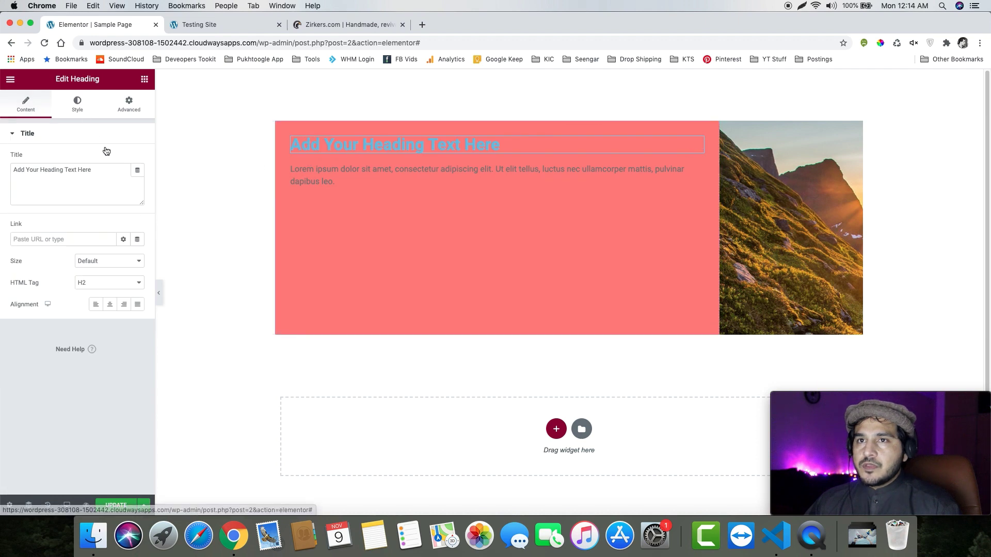
left_click(77, 105)
left_click(137, 159)
left_click_drag(73, 220, 2, 170)
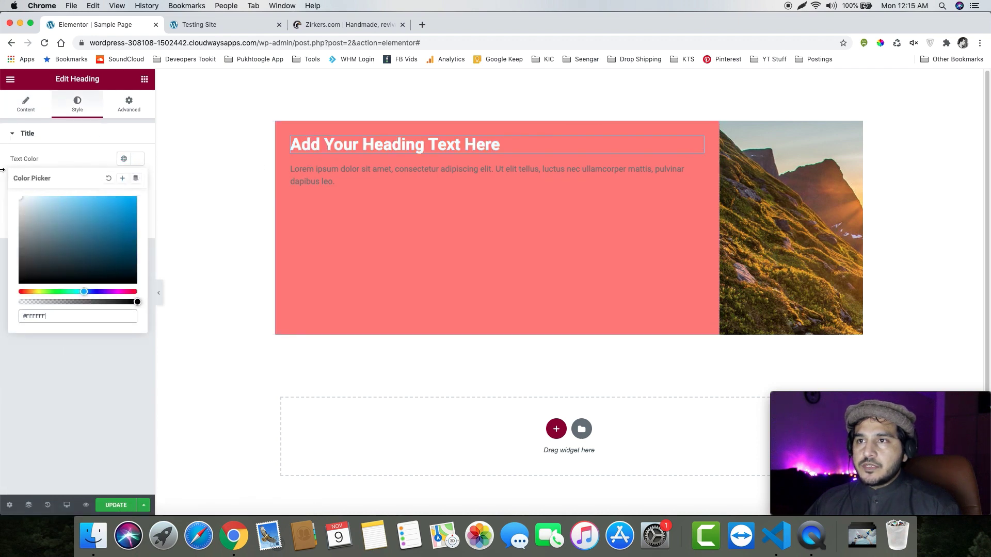
left_click(66, 158)
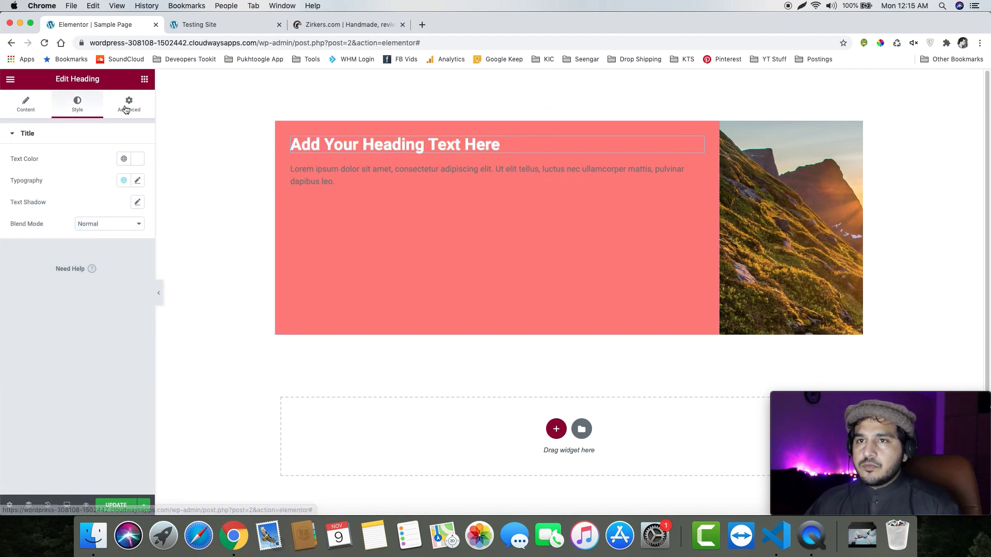
Replace the new heading's static title text with the dynamic Post Title tag
left_click(27, 102)
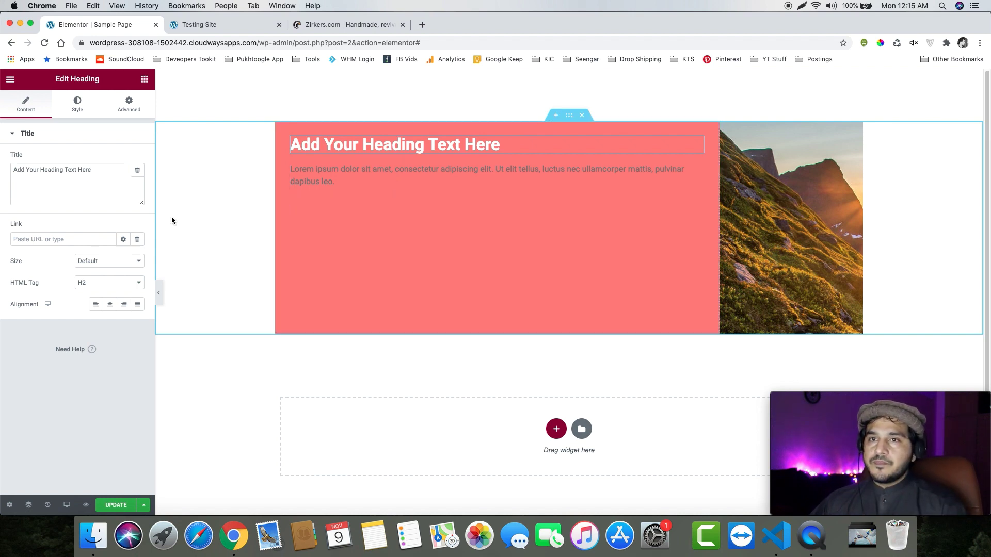
left_click(61, 172)
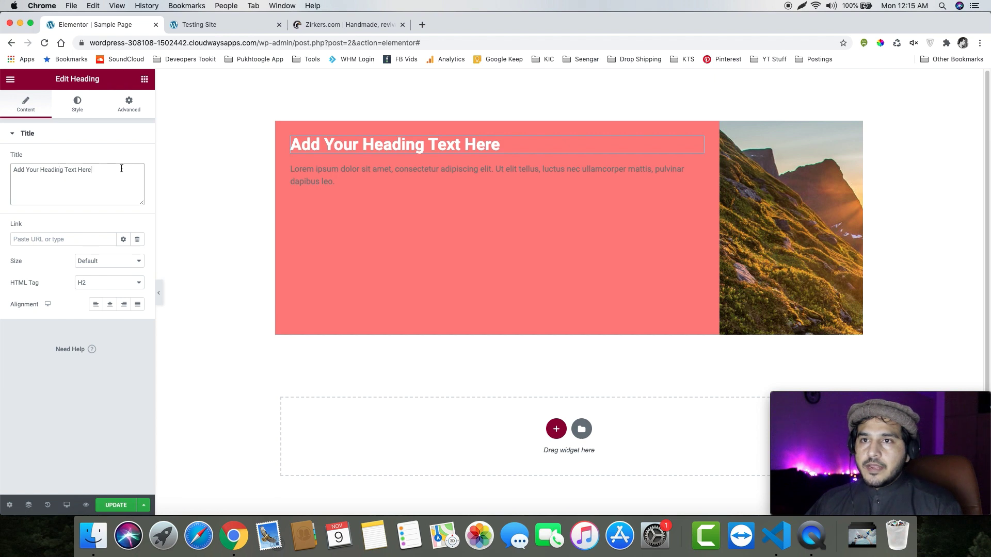
left_click(129, 139)
left_click(84, 133)
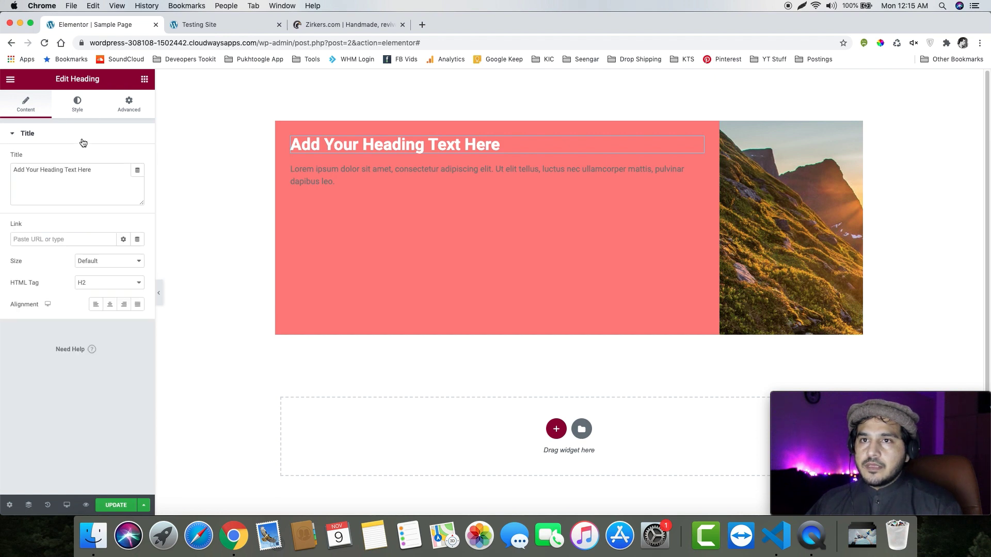
left_click(137, 174)
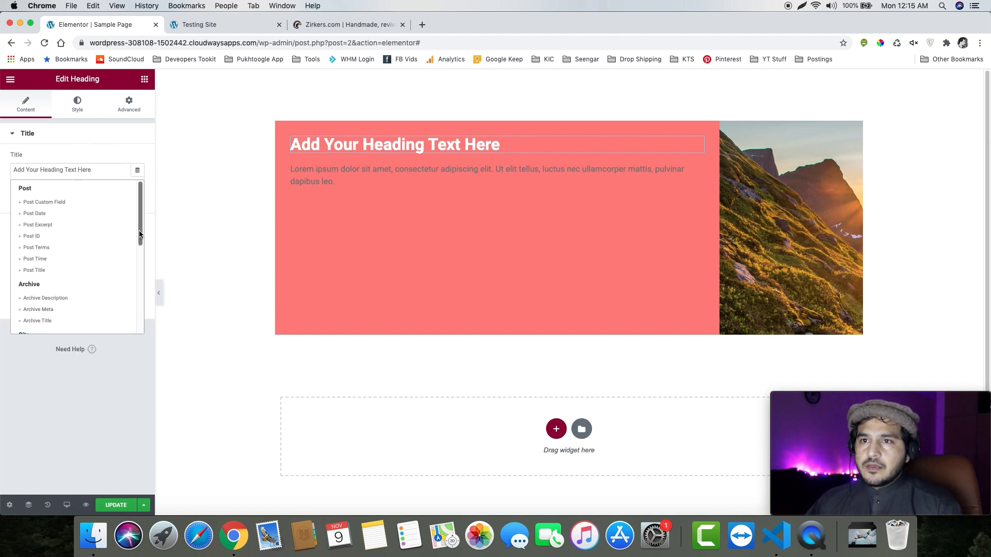
mouse_move(139, 235)
left_mouse_down()
mouse_move(140, 305)
mouse_move(140, 222)
left_mouse_up()
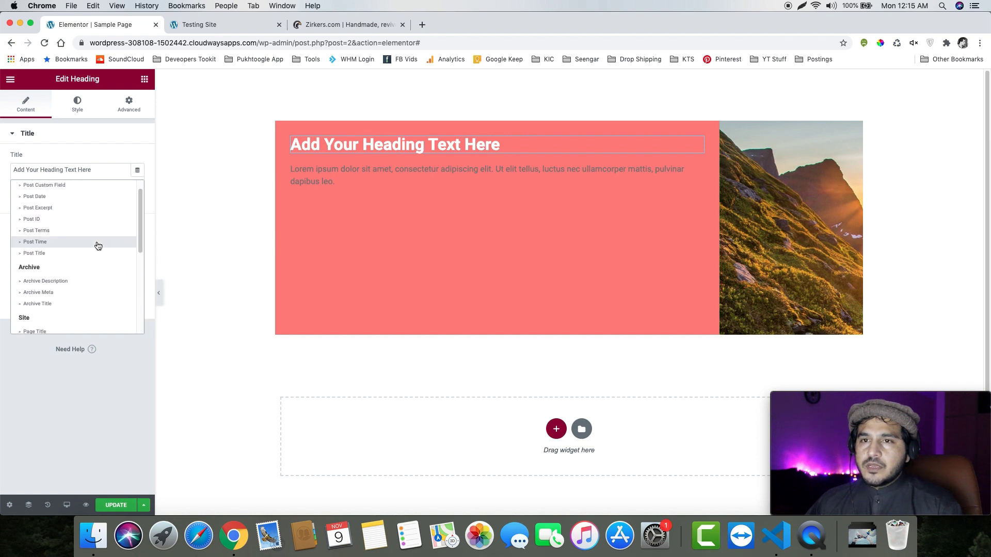
left_click(98, 243)
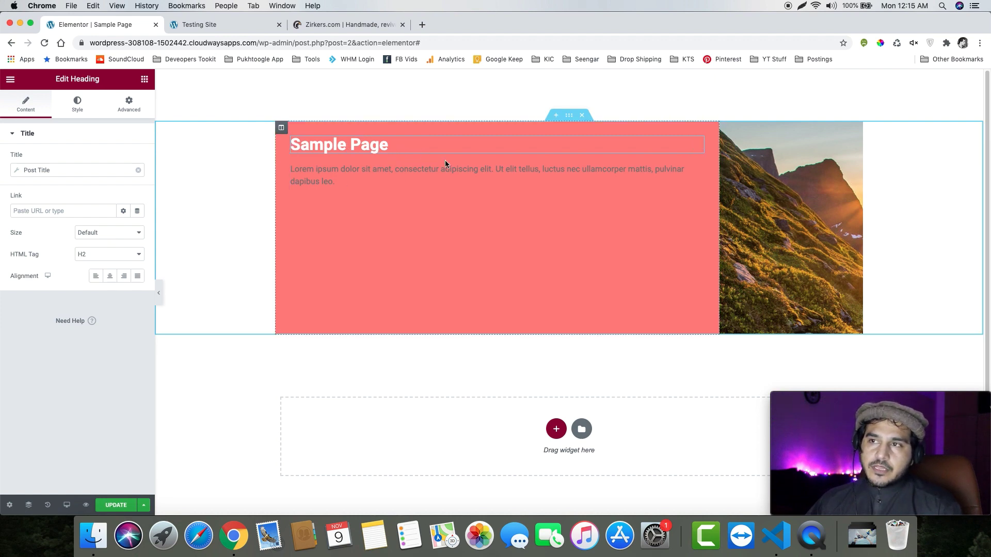
Examine the Before, After and Fallback options in the Post Title tag's advanced settings
left_click(91, 172)
left_click(92, 215)
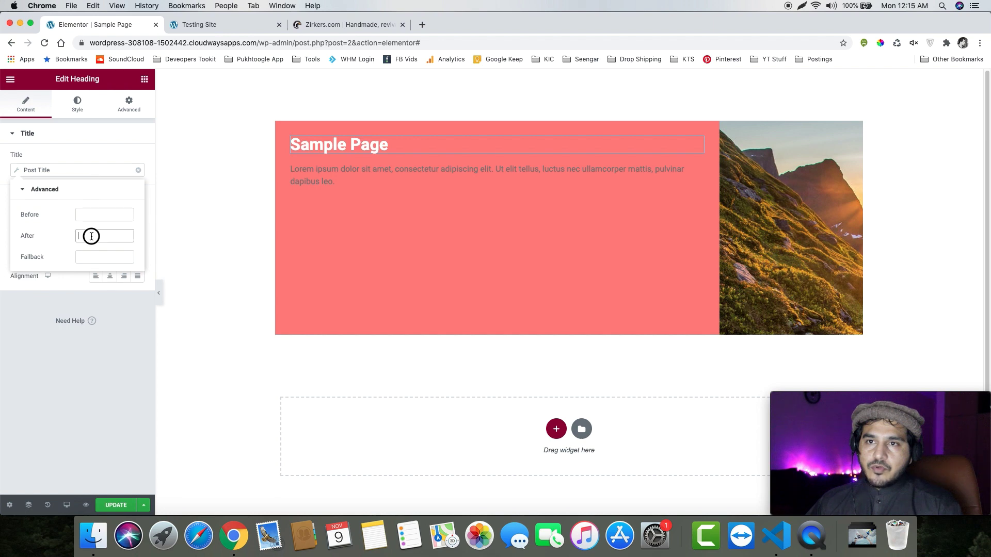
left_click(98, 143)
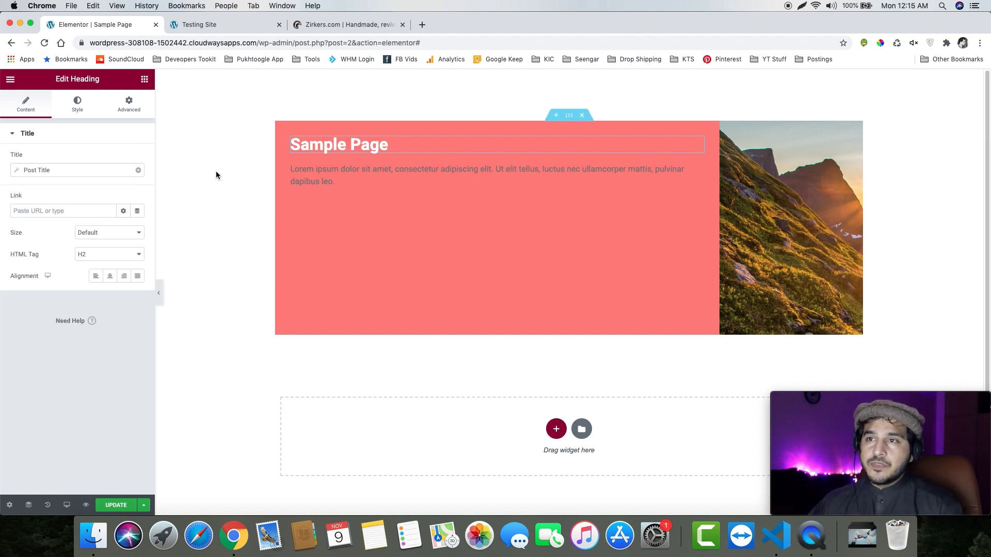
Remove the dynamic Post Title tag from the heading and set its title text to "Welcome"
left_click(138, 170)
left_click(94, 176)
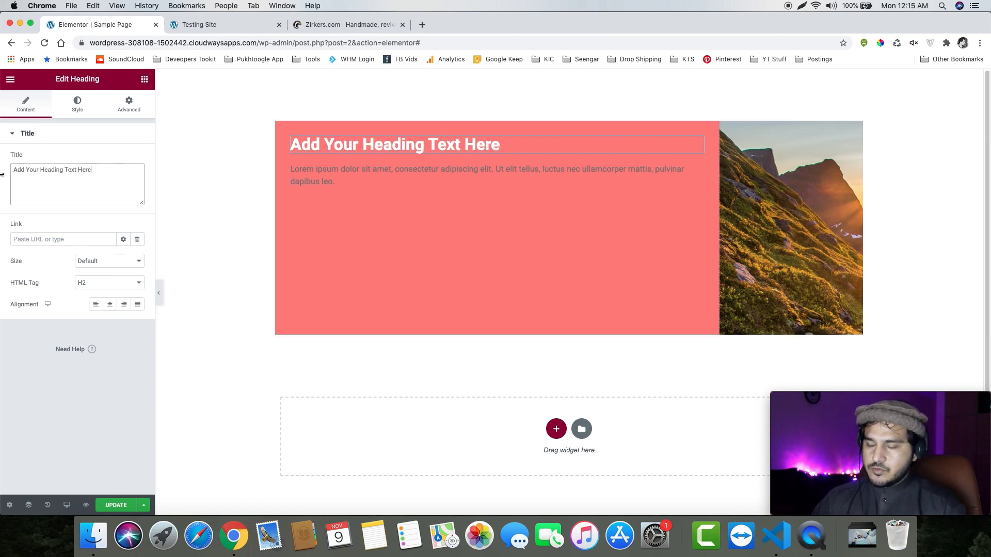
key("super+a")
type("Welc")
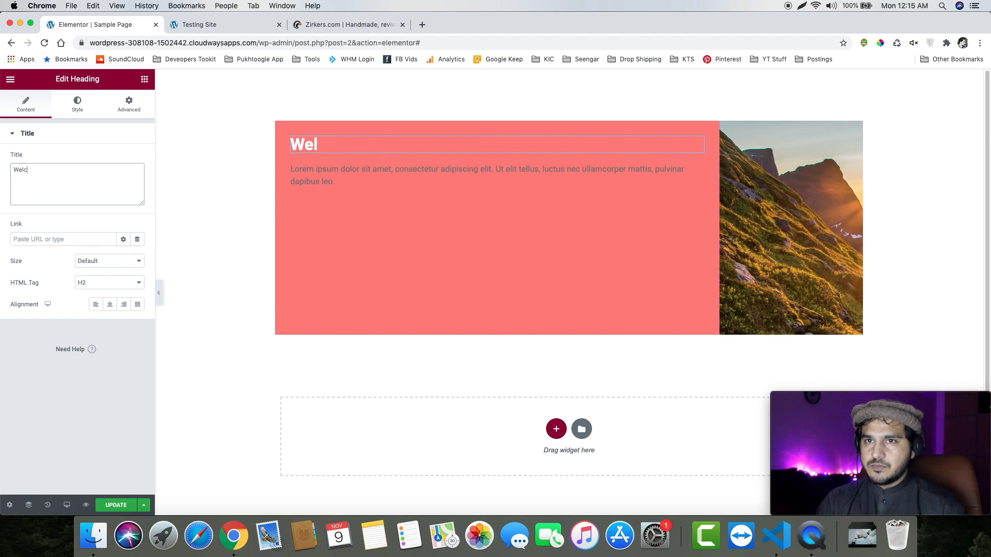
type("ome")
Add a second Heading widget below the Welcome heading and set its title to the dynamic Post Date tag
left_click(144, 86)
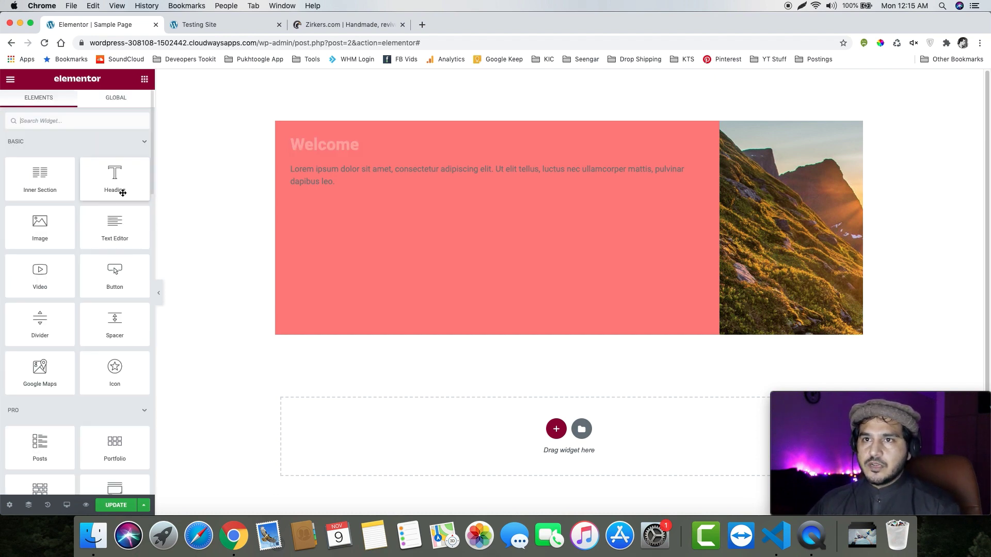
left_click_drag(115, 178, 336, 168)
left_click(136, 171)
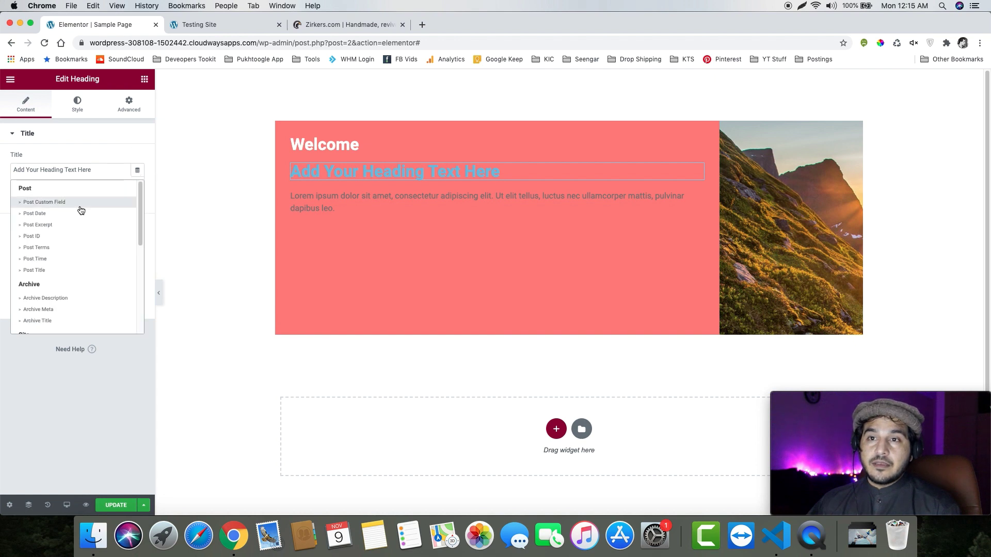
left_click(58, 220)
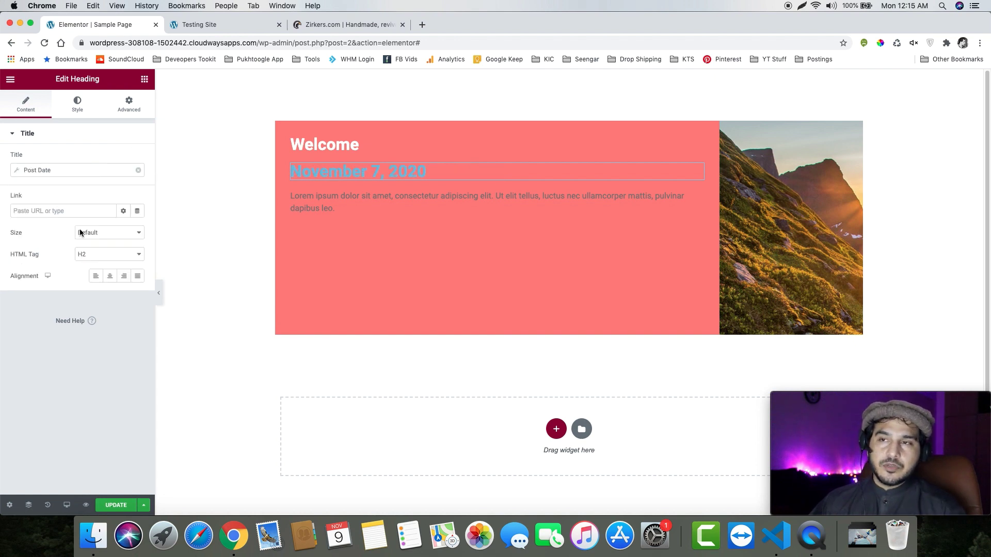
left_click(111, 176)
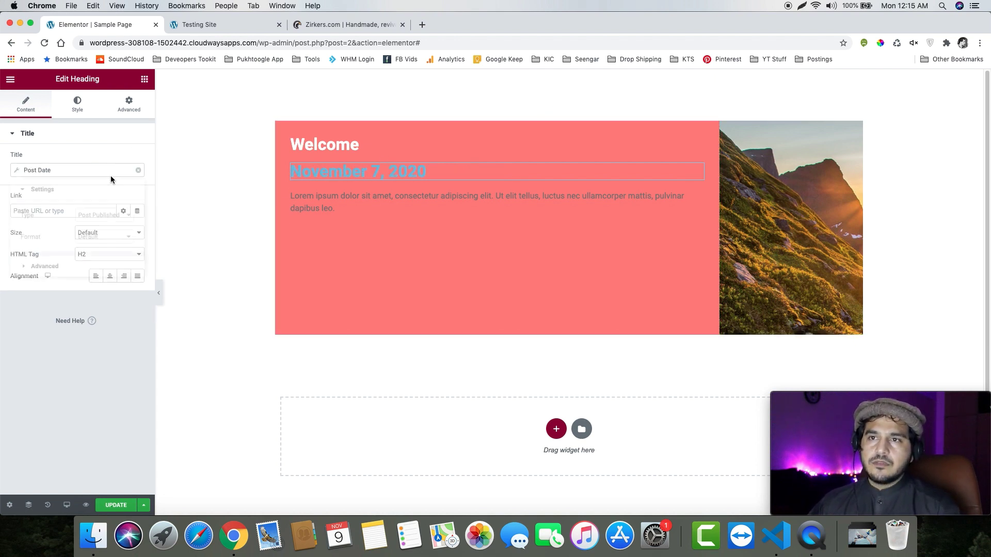
Set the date heading's text color to white, #FFFFFF, and its font size to 18 px
left_click(78, 103)
left_click(137, 158)
left_click_drag(95, 216, 0, 170)
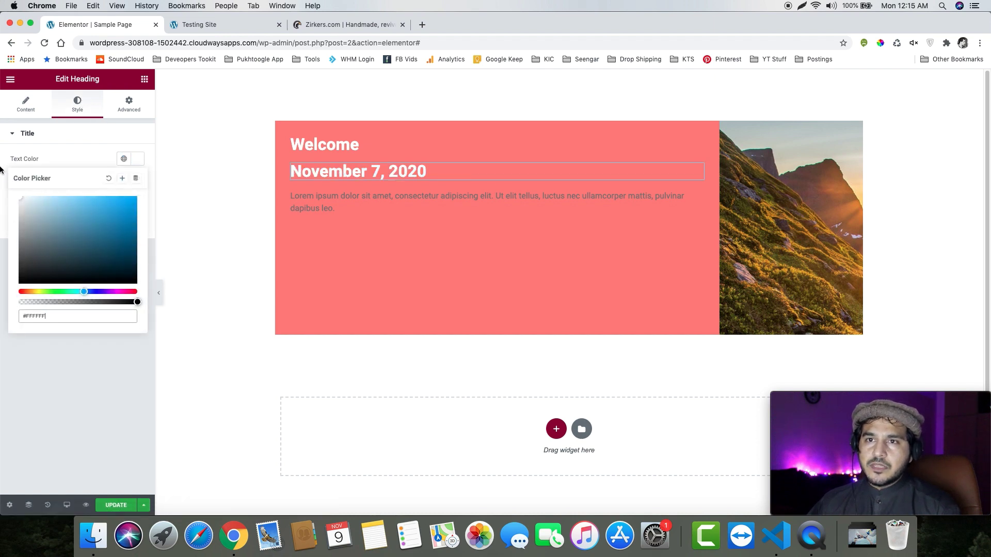
left_click(79, 144)
left_click(137, 180)
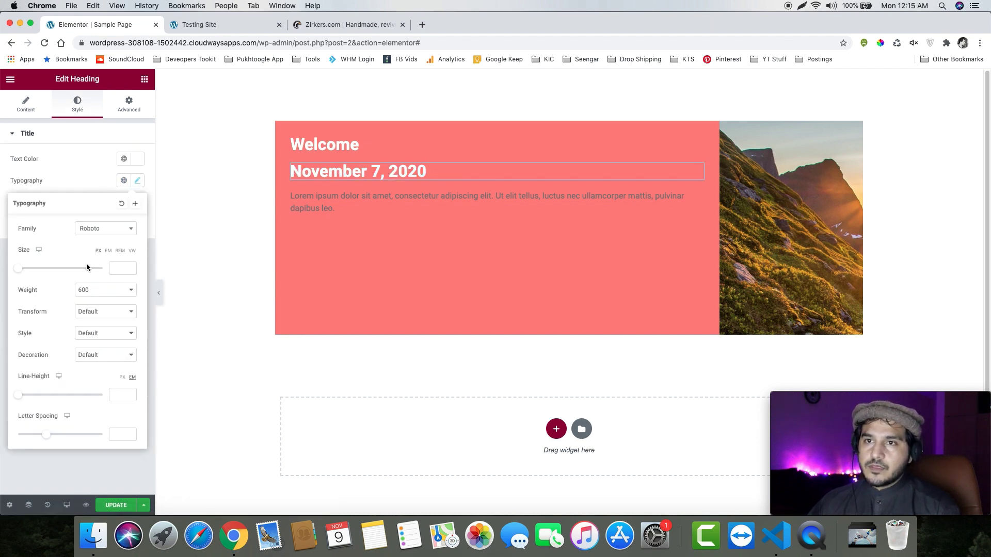
left_click_drag(41, 265, 27, 272)
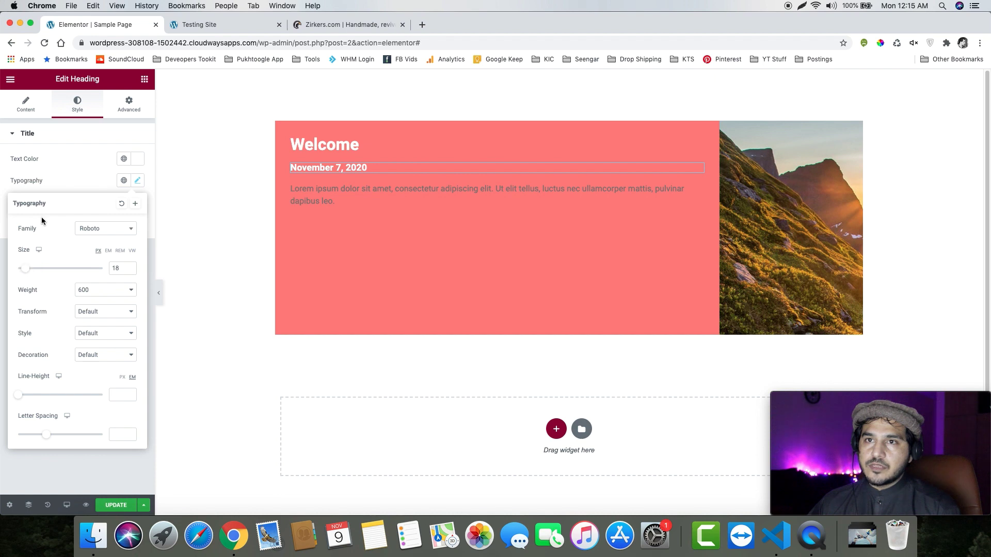
left_click(50, 171)
In the Post Date tag's advanced settings, set the text before the date to "Date: " and the text after it to "asdfasd"
left_click(44, 114)
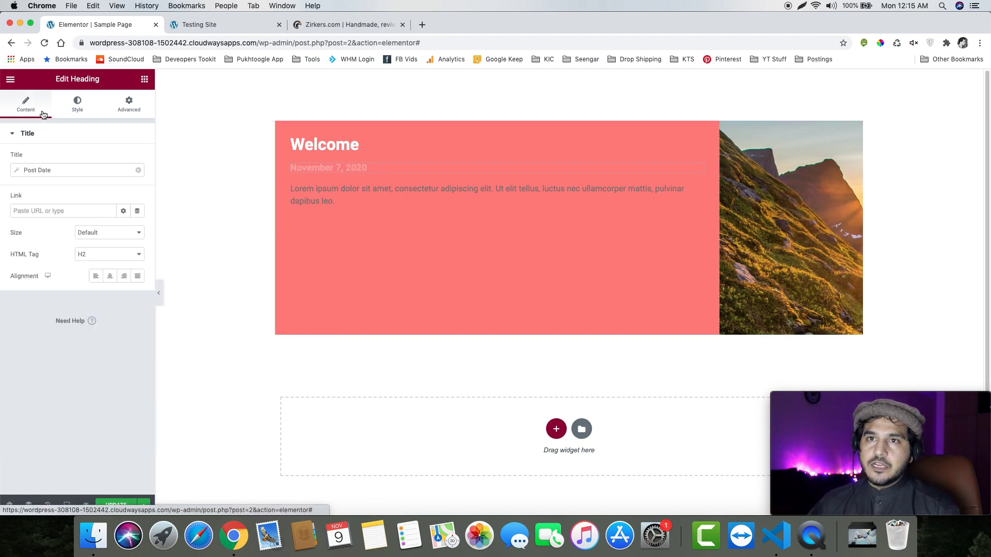
left_click(74, 171)
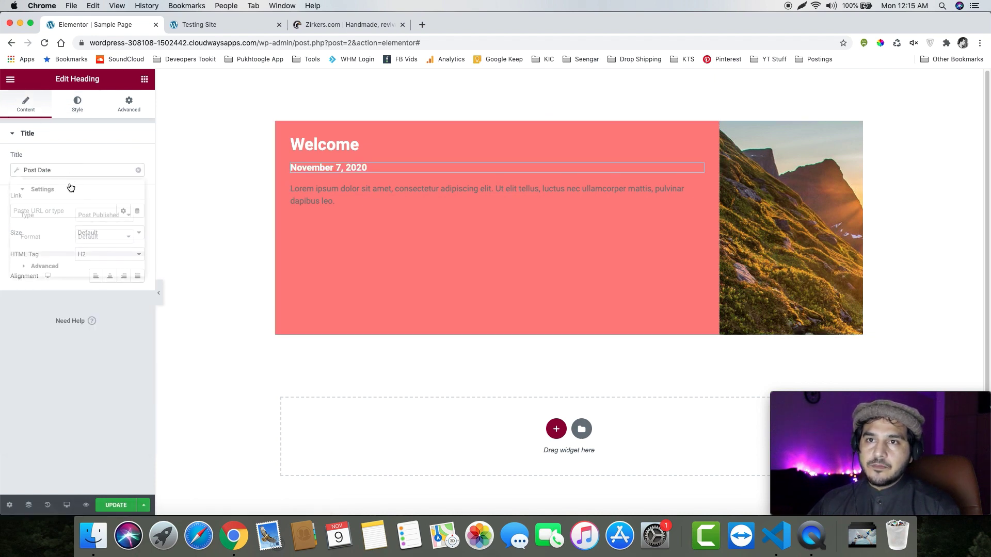
left_click(79, 266)
left_click(97, 245)
type("Date:")
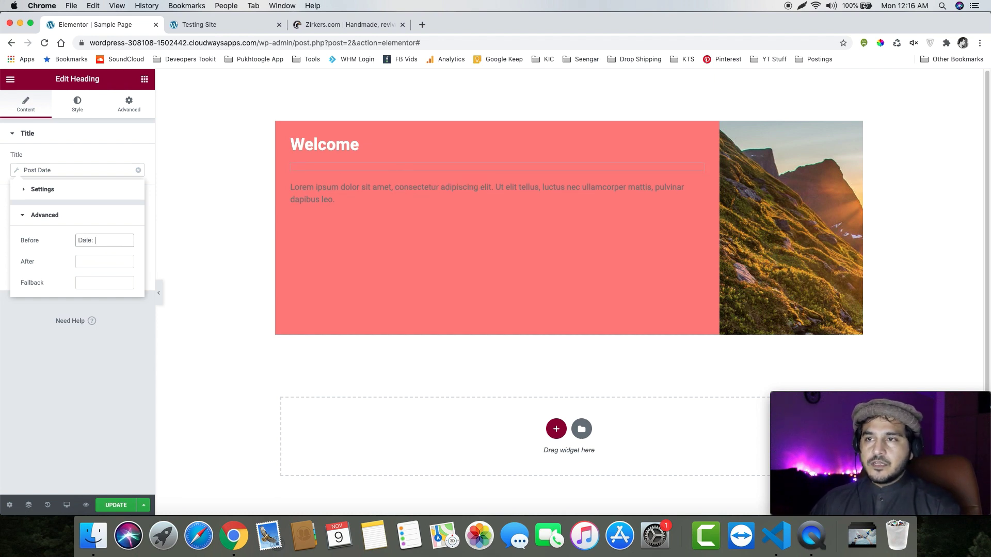
left_click(107, 265)
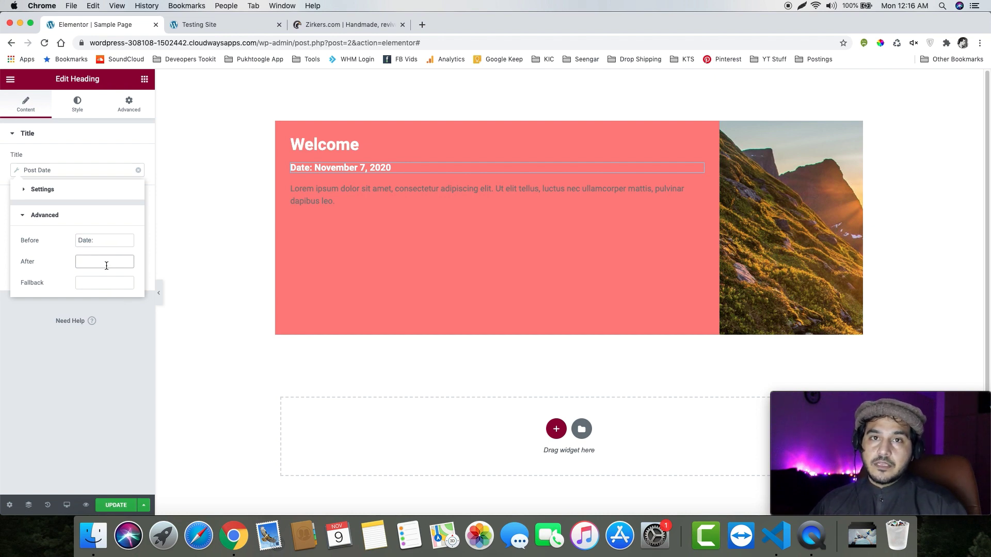
type("asdfasd")
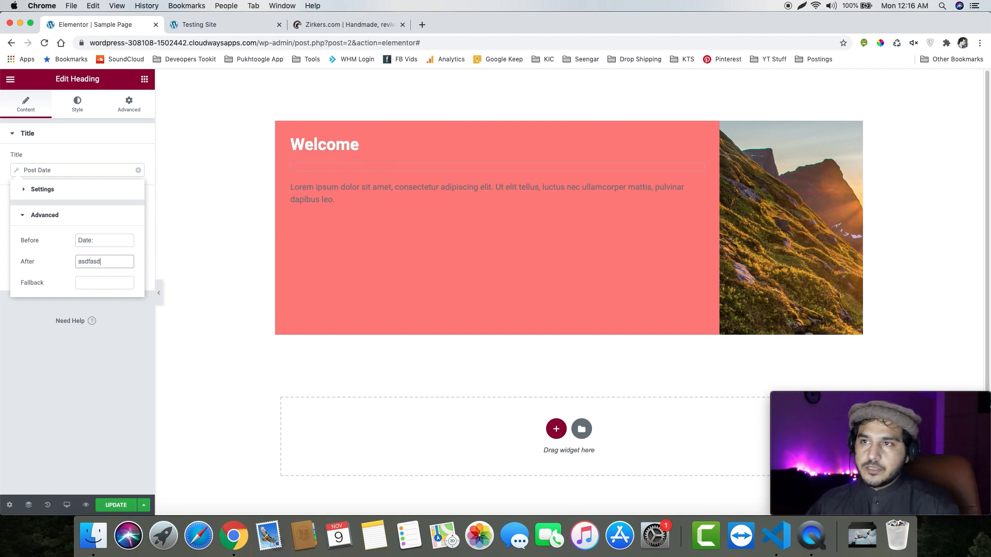
Enter "Date not" as the fallback text of the Post Date tag
left_click(81, 281)
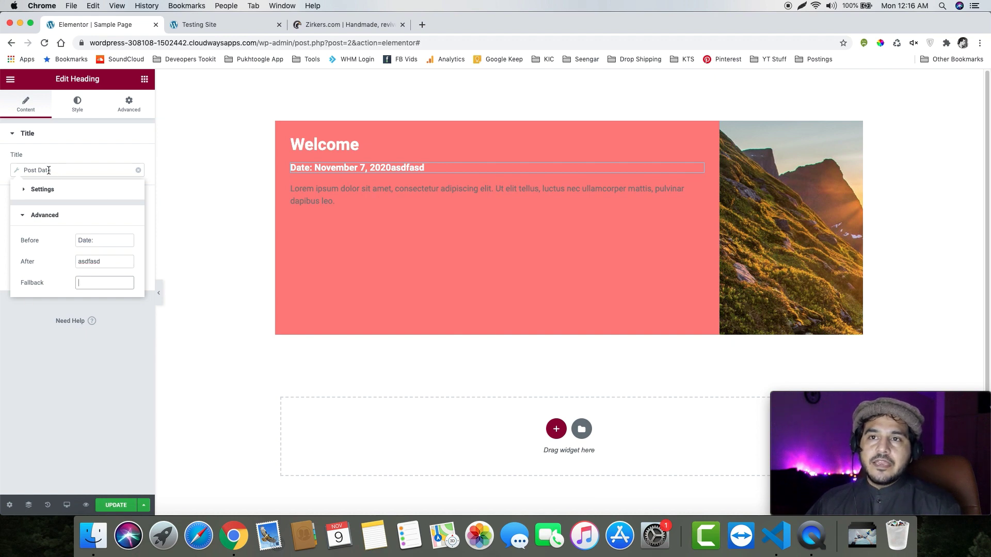
left_click_drag(24, 170, 51, 169)
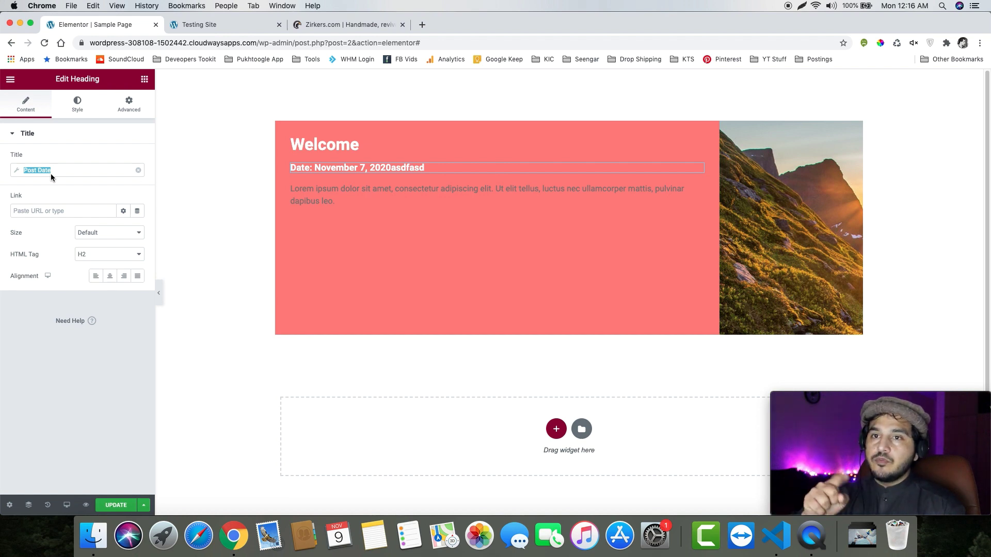
left_click(51, 174)
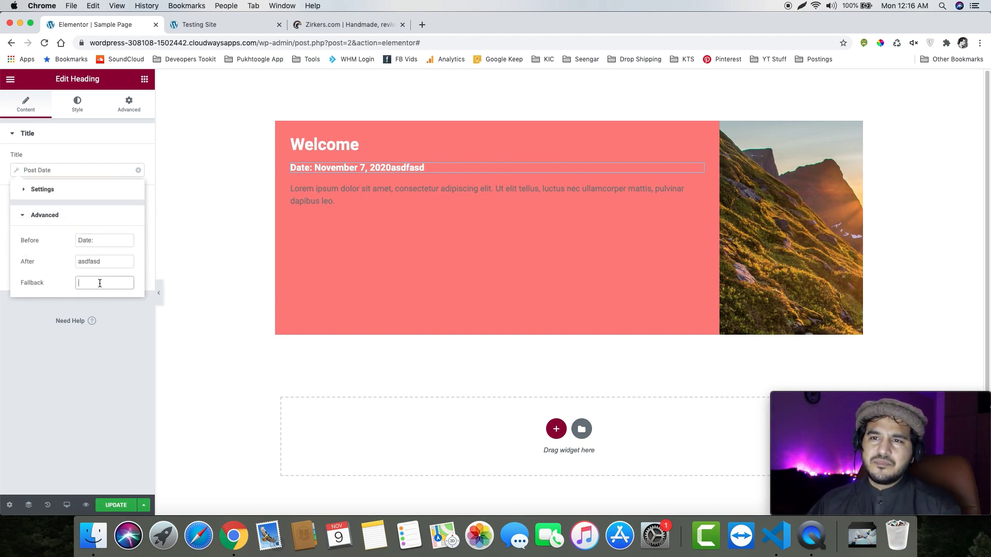
type("Date")
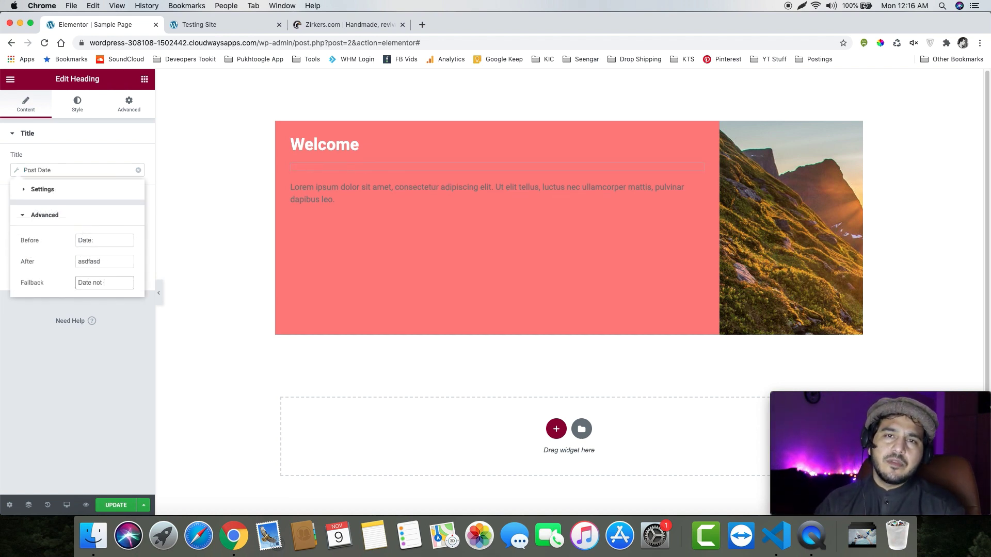
type(" not")
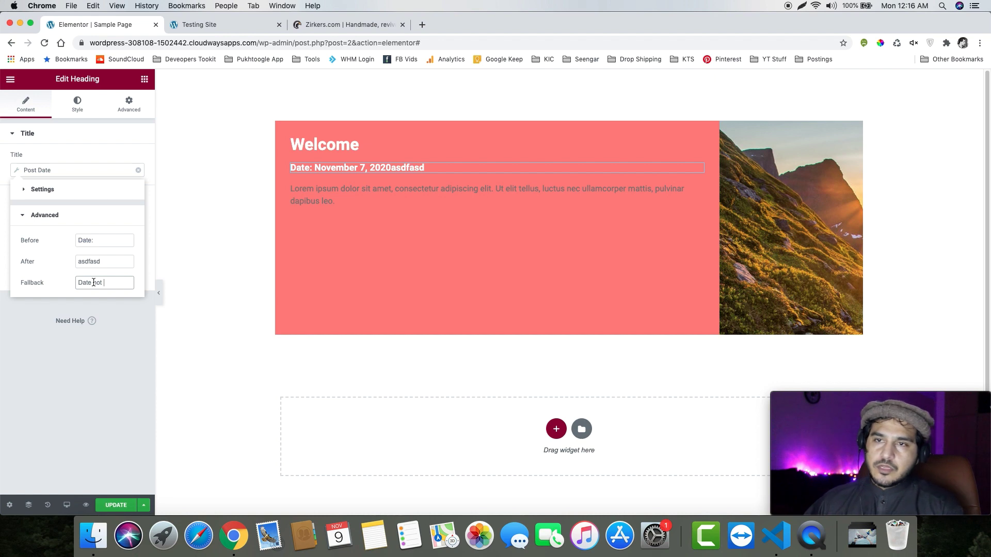
Remove the Post Date tag from the second heading and delete that heading from the red column
left_click(138, 170)
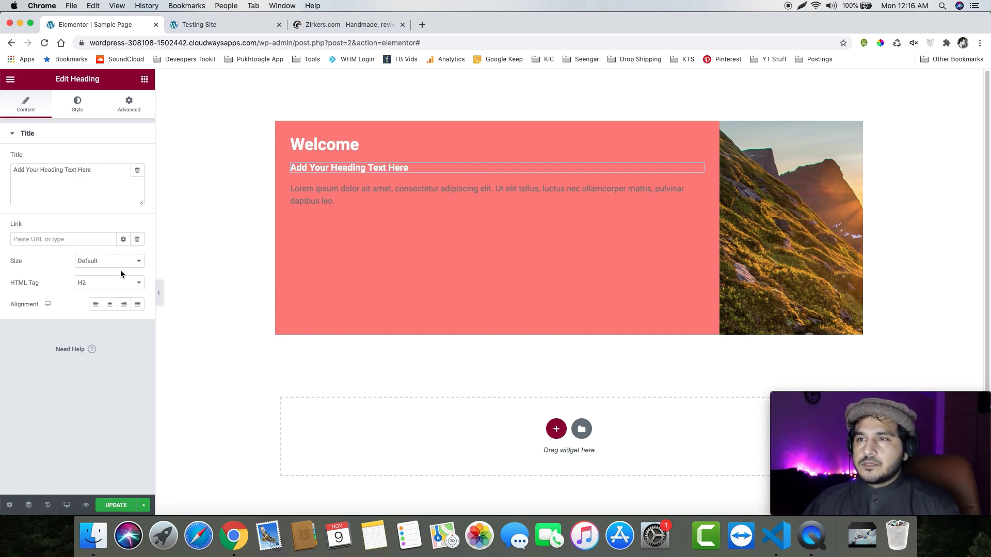
left_click(129, 103)
left_click(308, 145)
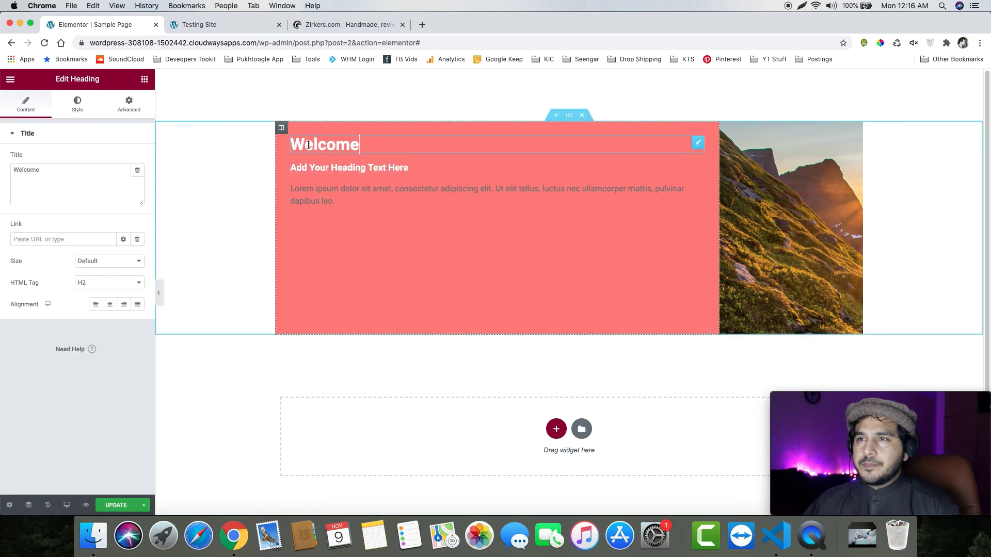
right_click(336, 159)
right_click(317, 170)
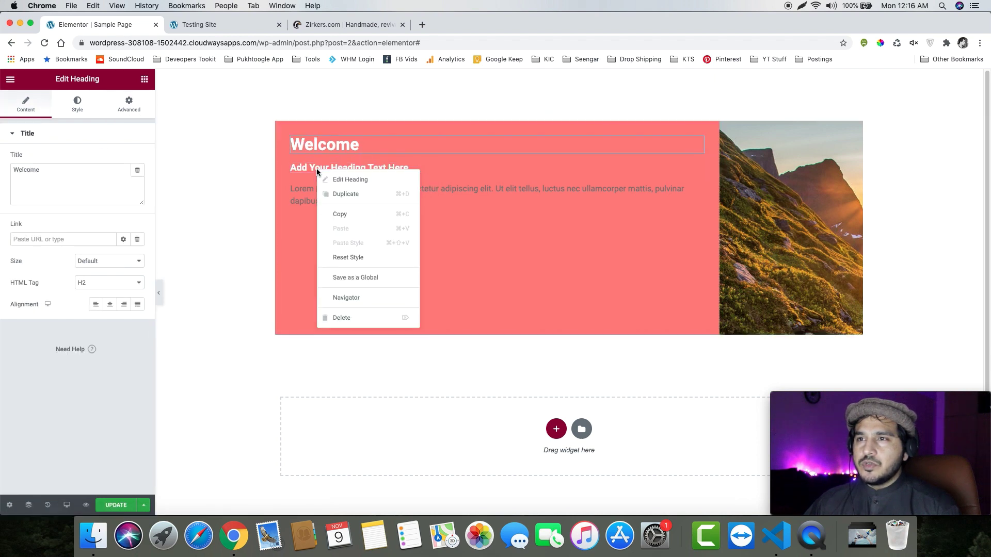
left_click(349, 328)
Set the Welcome heading's padding to 50 px on all four sides
left_click(129, 103)
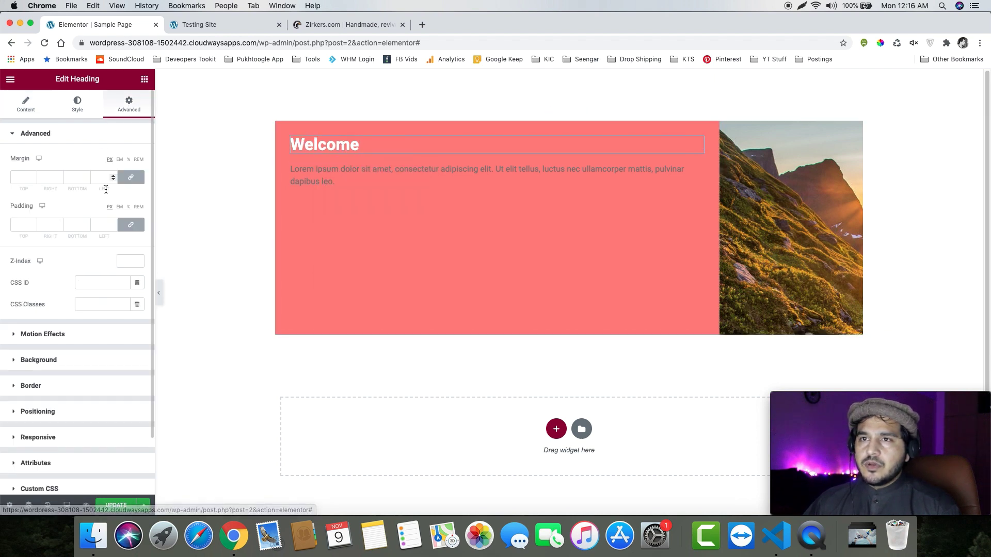
left_click(72, 223)
type("50")
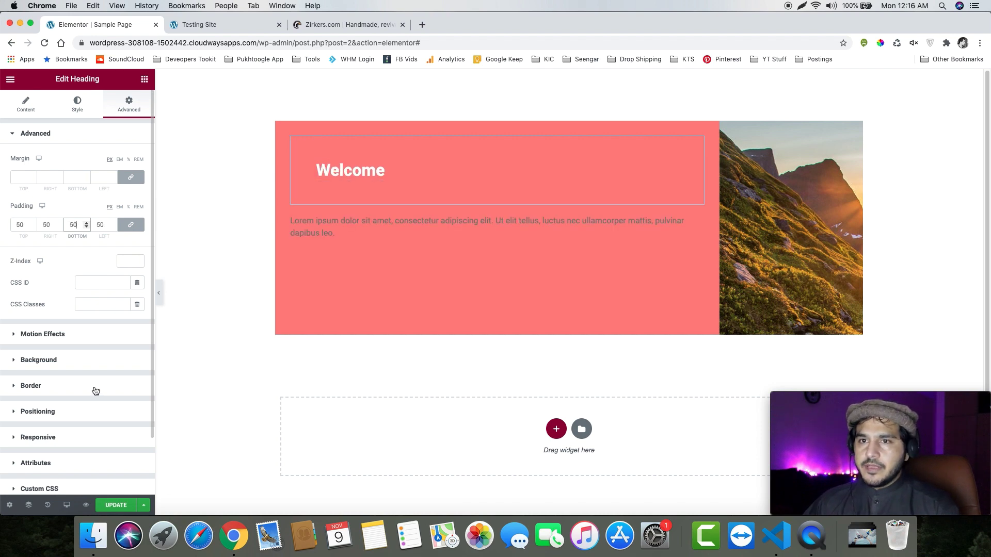
Give the Welcome heading a gradient background and pick a very dark reddish brown as its first color
left_click(61, 363)
left_click(138, 235)
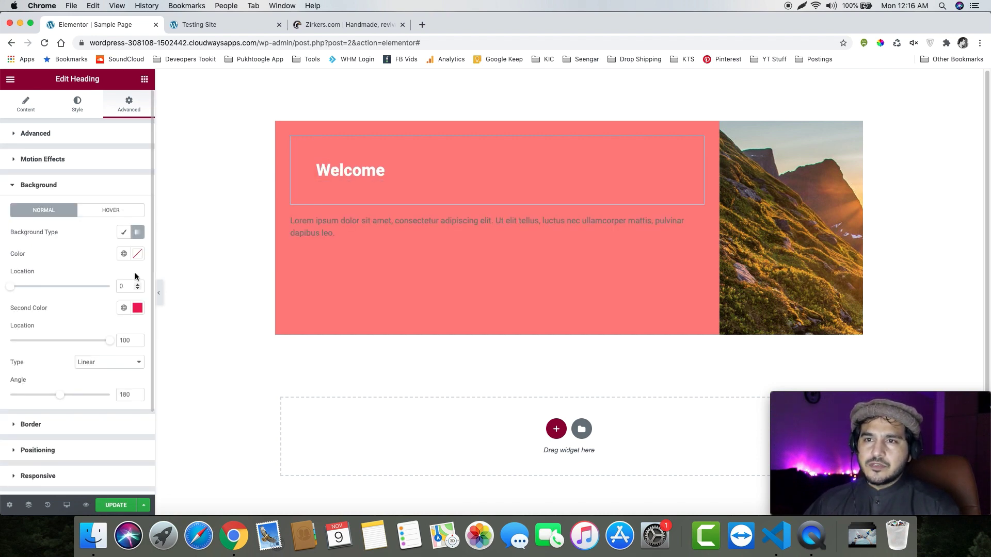
left_click(137, 254)
left_click(98, 316)
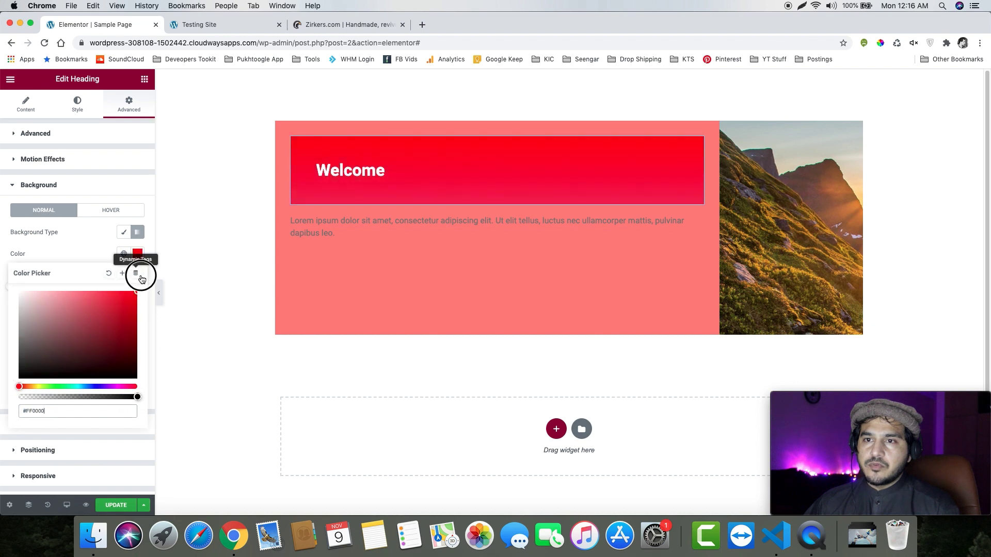
left_click_drag(126, 303, 93, 358)
left_click(88, 256)
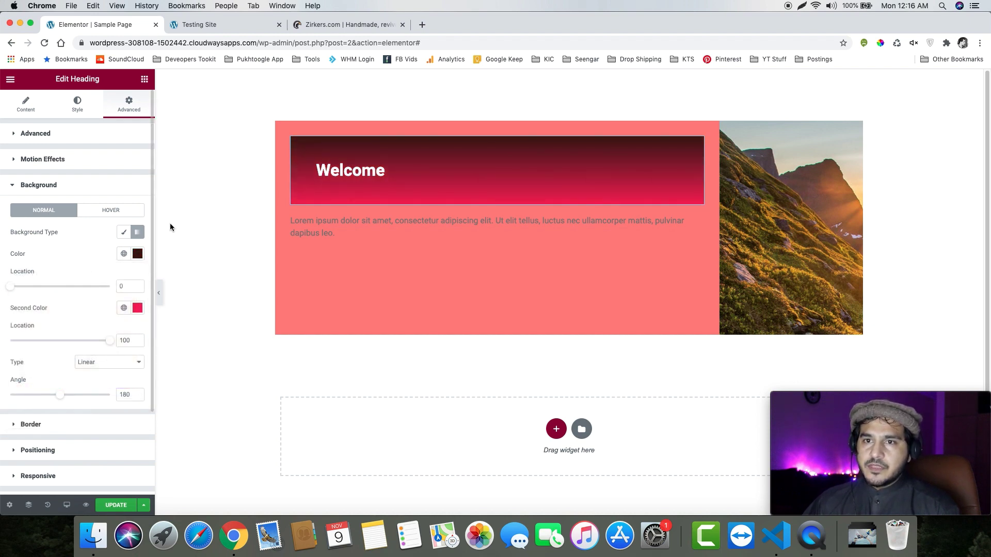
Round all four corners of the Welcome heading's gradient box with a linked border radius
left_click(75, 424)
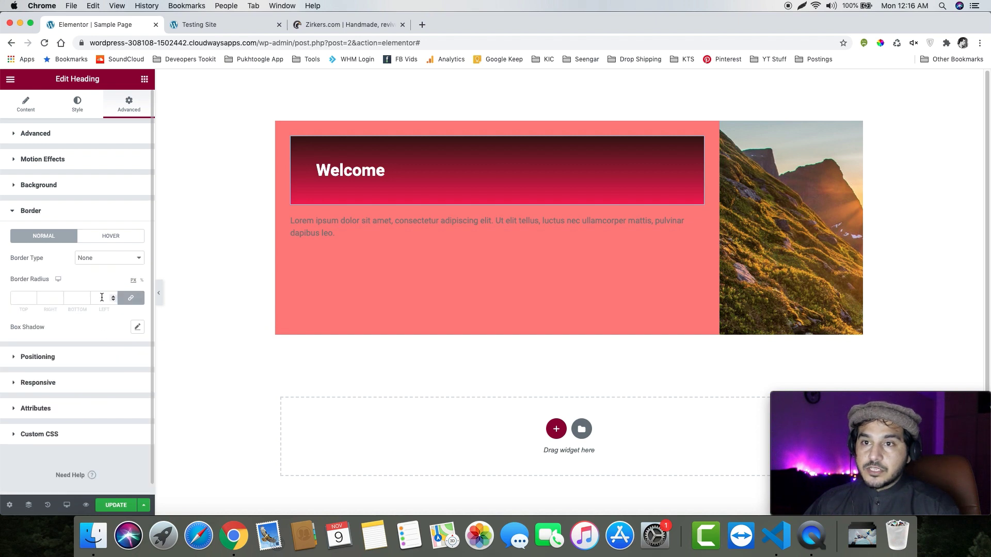
left_click(112, 297)
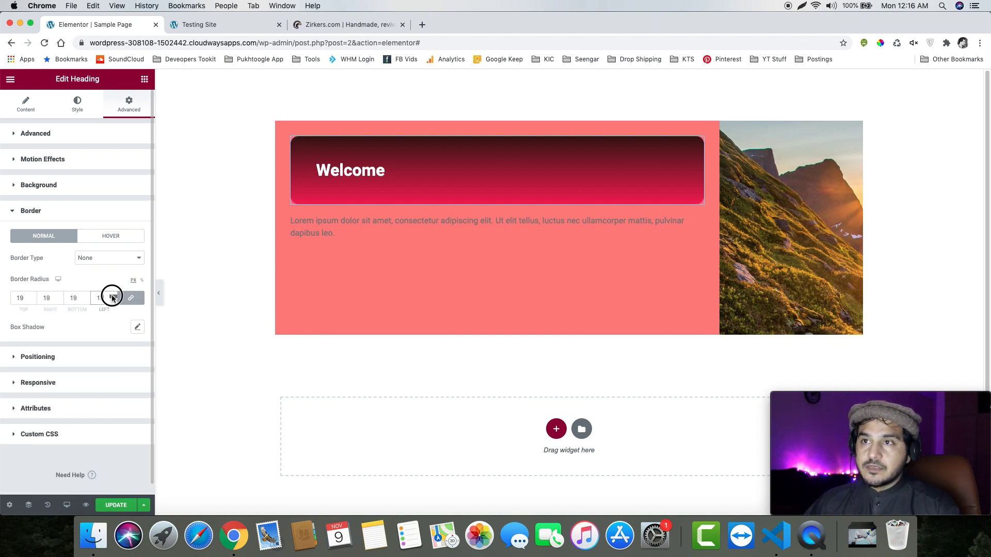
left_click(327, 230)
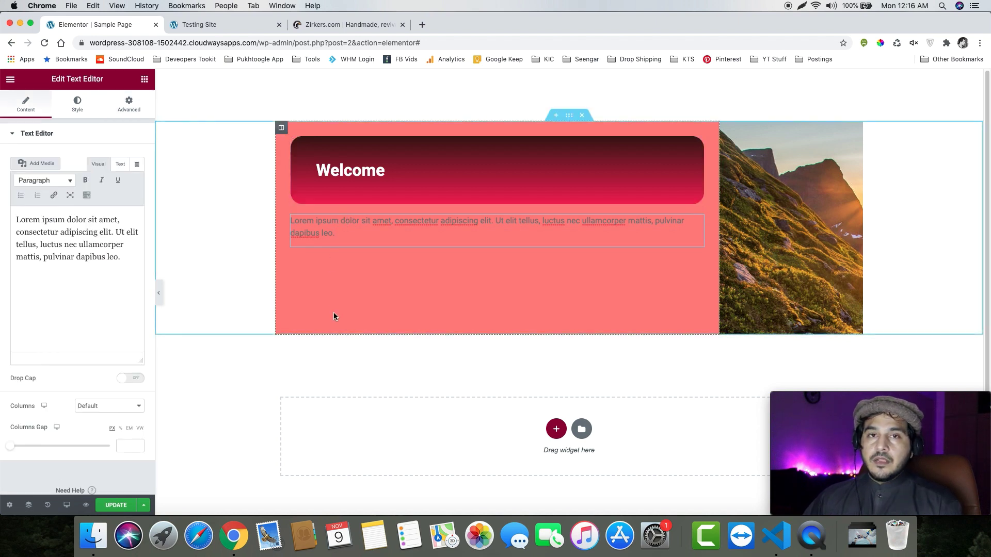
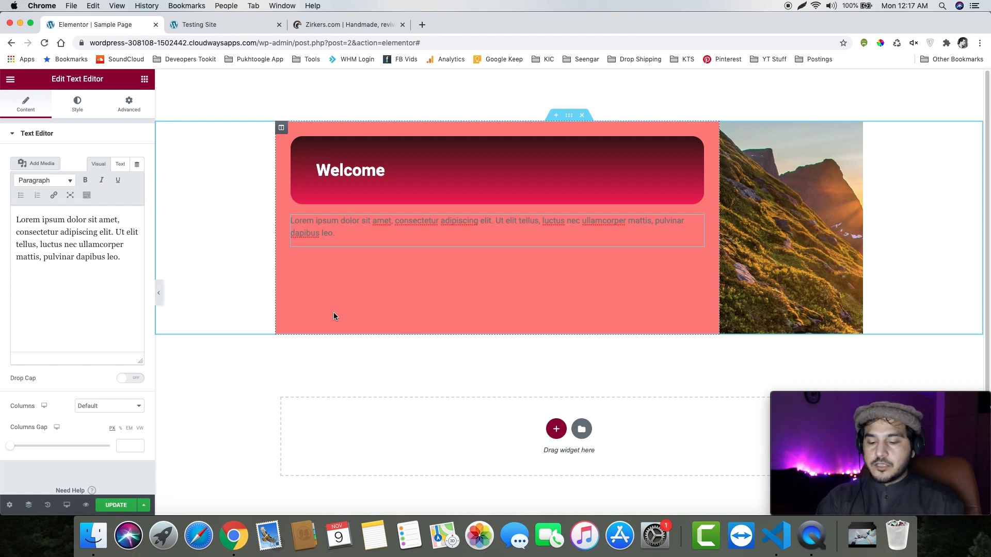
Open pinterest.com in a new browser tab and search it for "web design"
key("super+t")
type("pinterest.com")
key("Return")
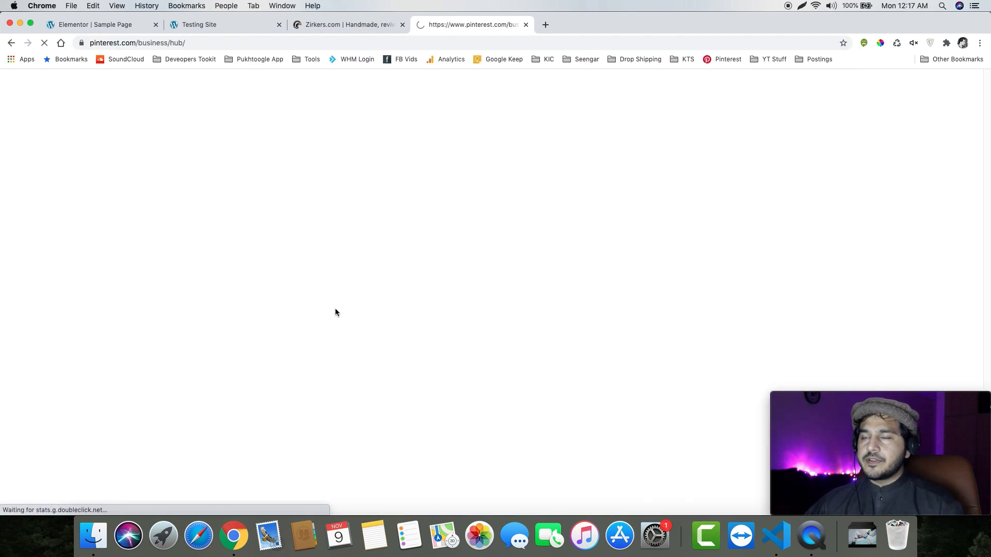
left_click(852, 94)
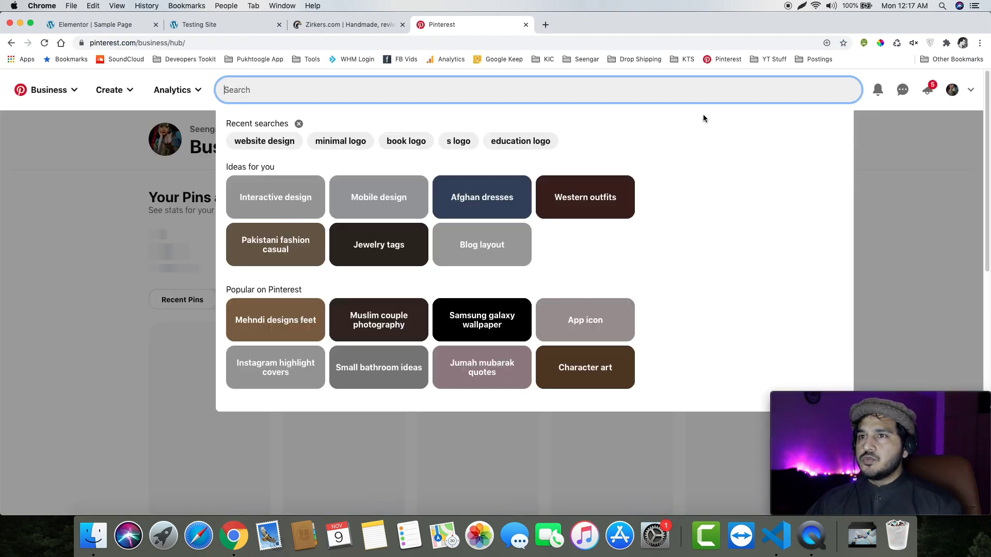
type("web design")
key("Return")
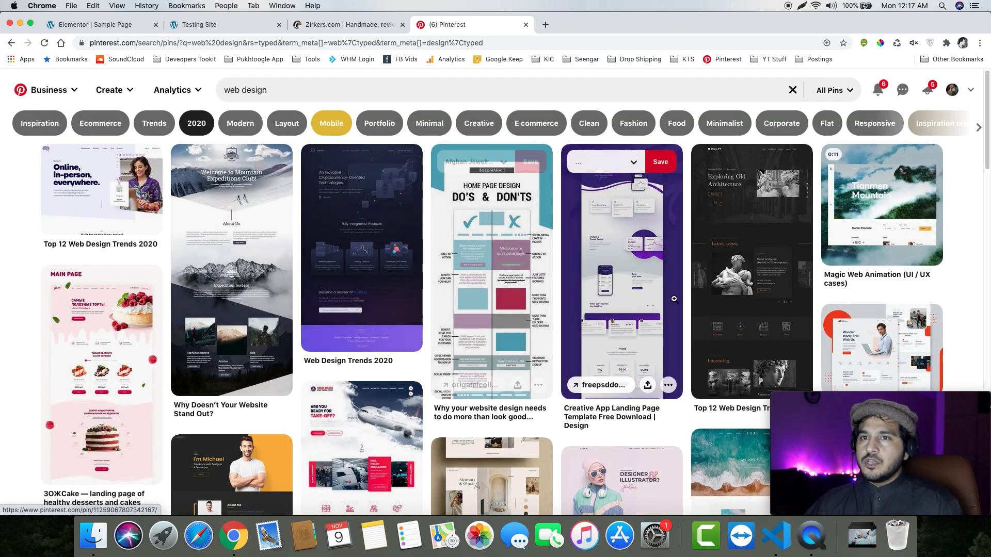
Open the first "Top 12 Web Design Trends 2020" pin, go to its related "Website Interaction" pin, and pause that video at the start
left_click(77, 181)
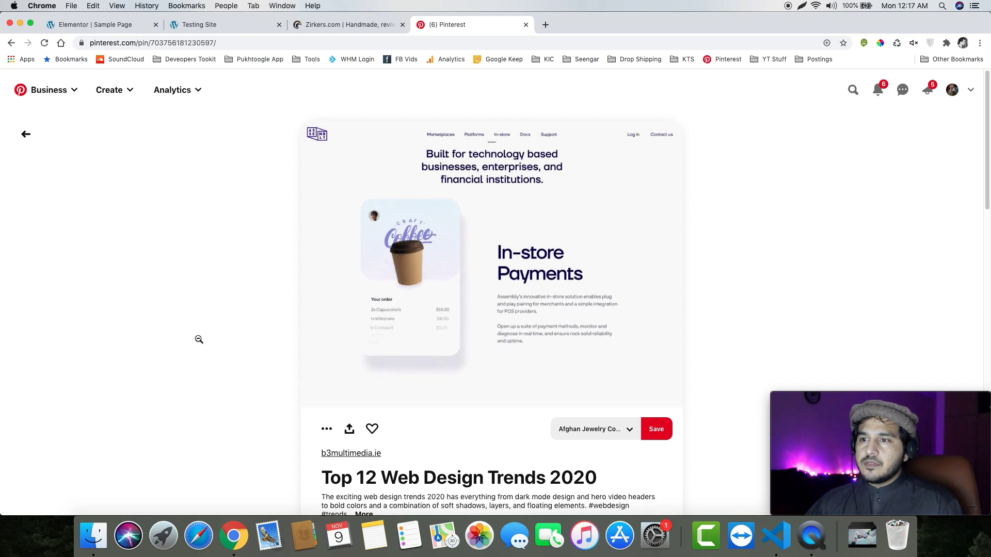
scroll(199, 341, "down", 10)
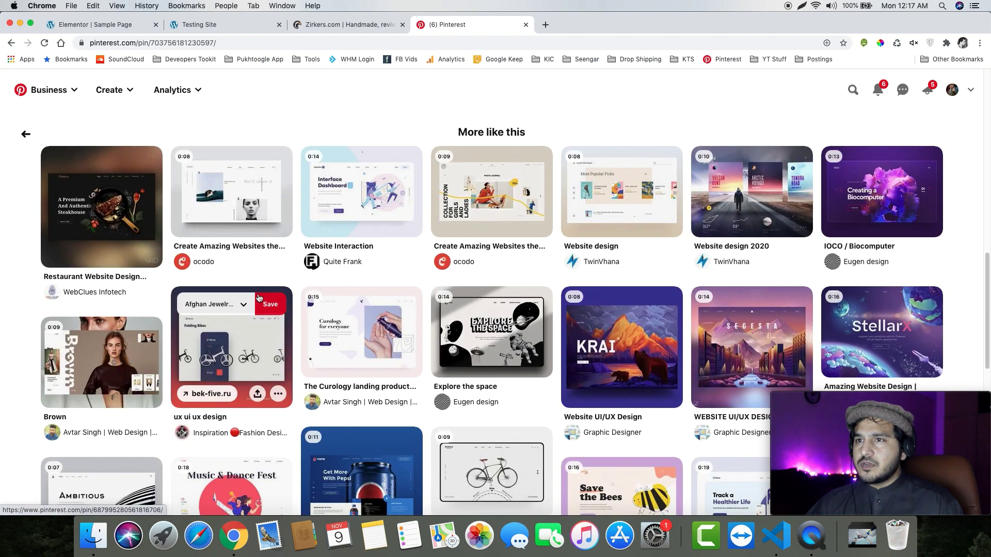
left_click(345, 180)
scroll(262, 314, "down", 6)
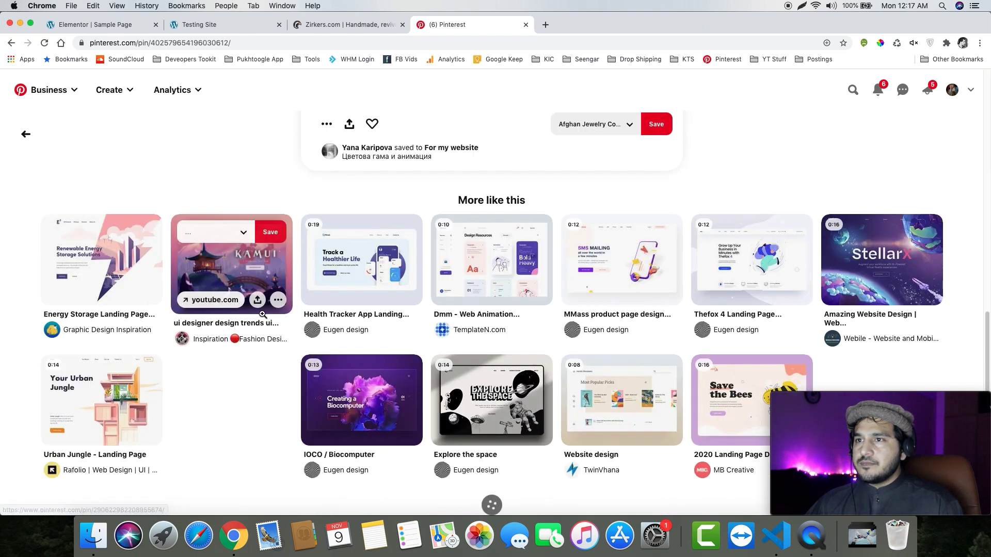
scroll(412, 291, "up", 5)
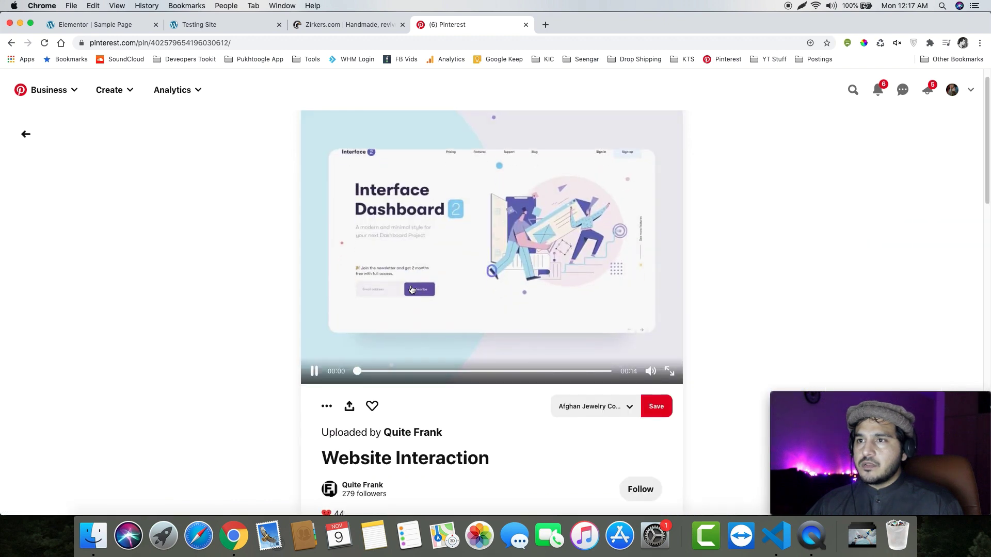
left_click(314, 371)
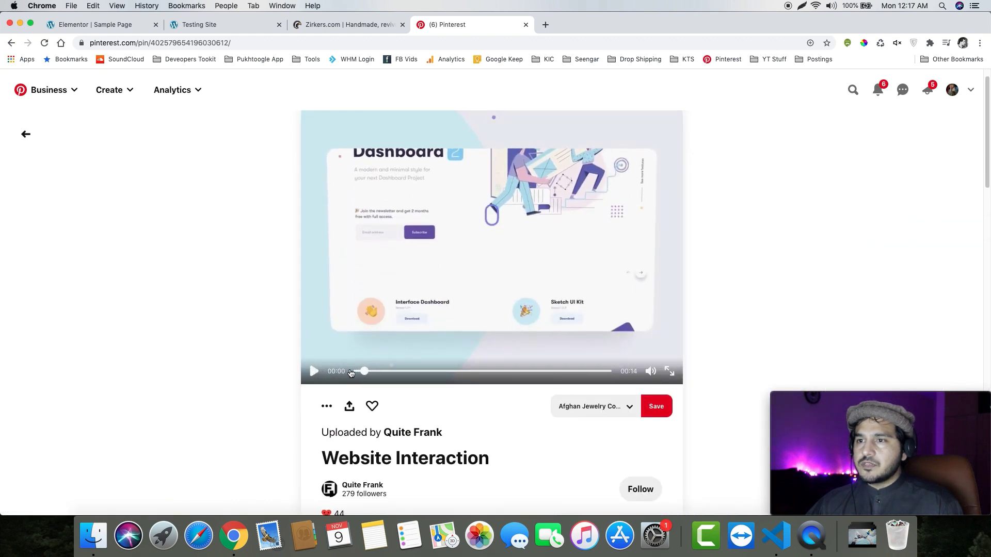
left_click(353, 371)
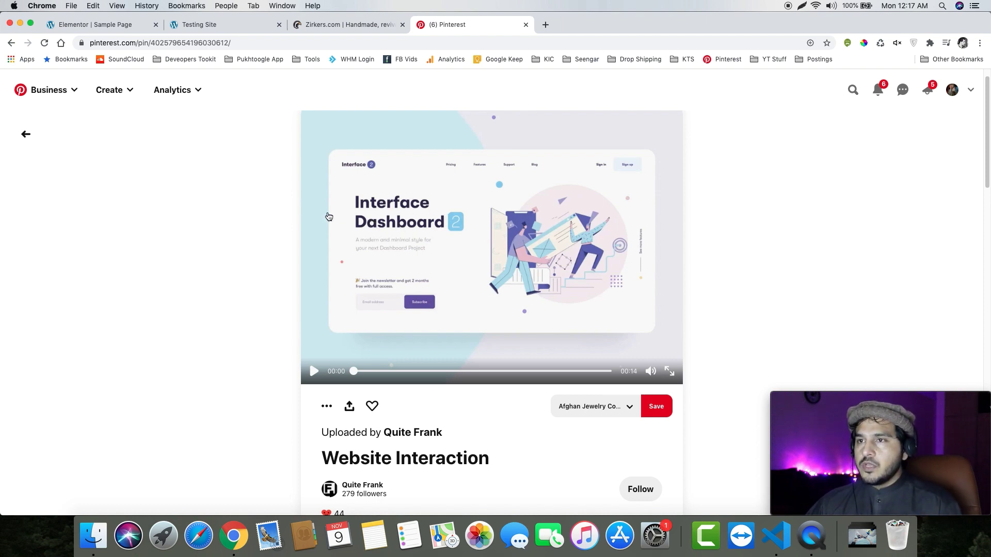
Sample the dark purple of the "Interface Dashboard" title with the color picker extension and copy its hex code 322C51
left_click(848, 43)
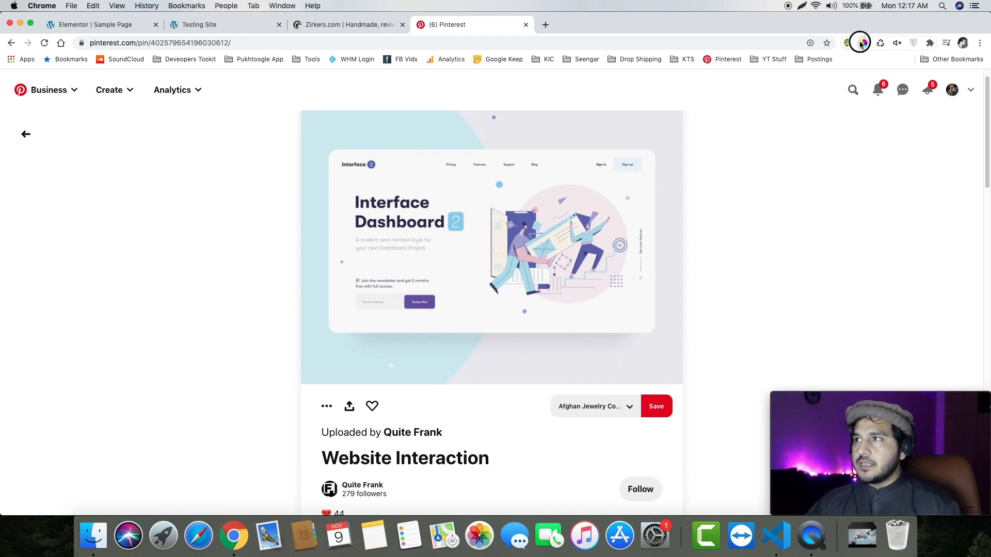
left_click(365, 222)
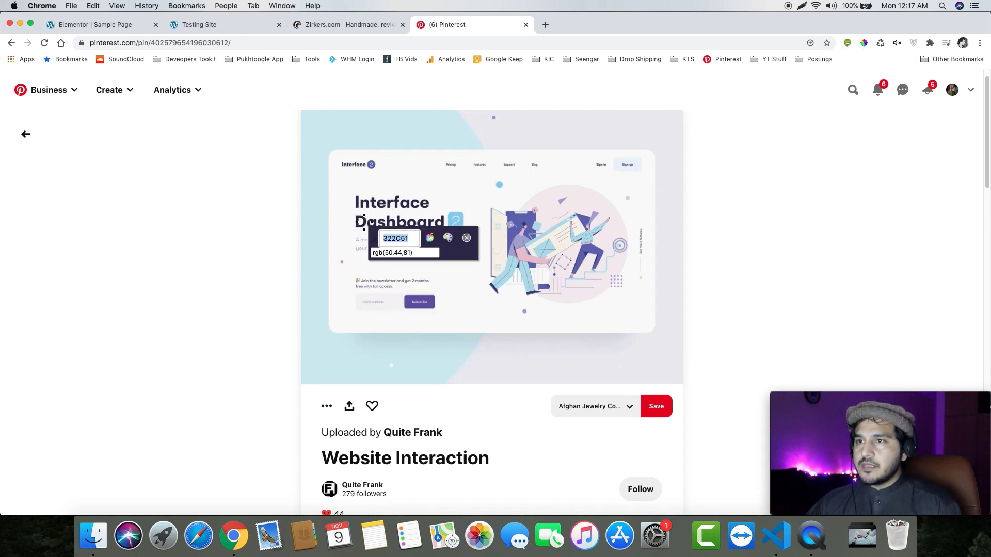
right_click(386, 235)
left_click(394, 249)
left_click(468, 240)
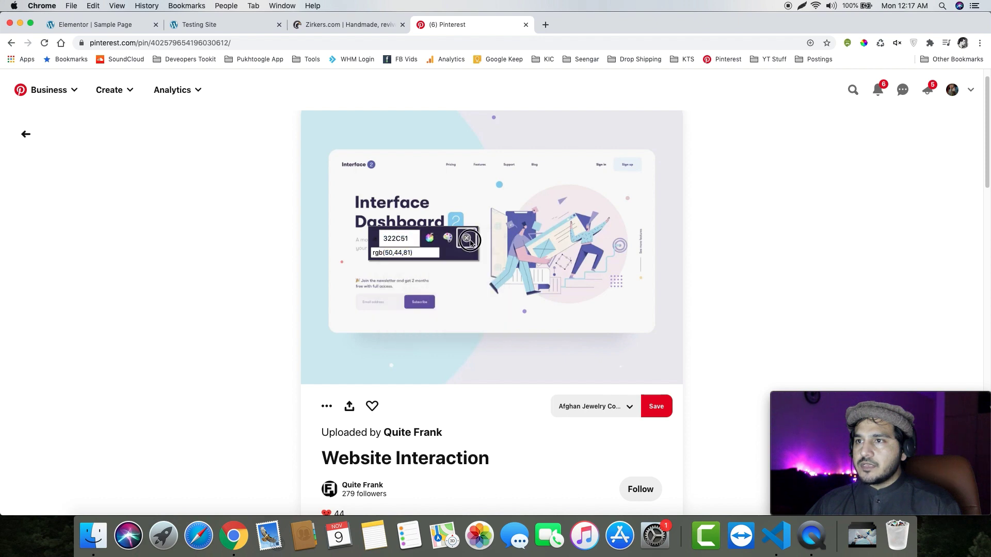
Return to the Elementor page and delete the Welcome heading and the Lorem ipsum text from the red column
key("super+1")
right_click(427, 171)
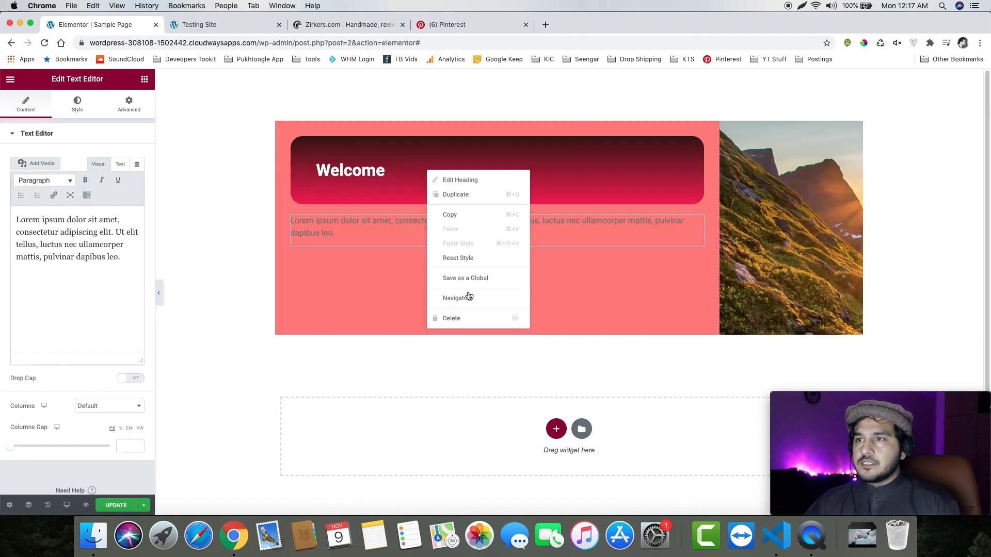
left_click(465, 317)
right_click(351, 152)
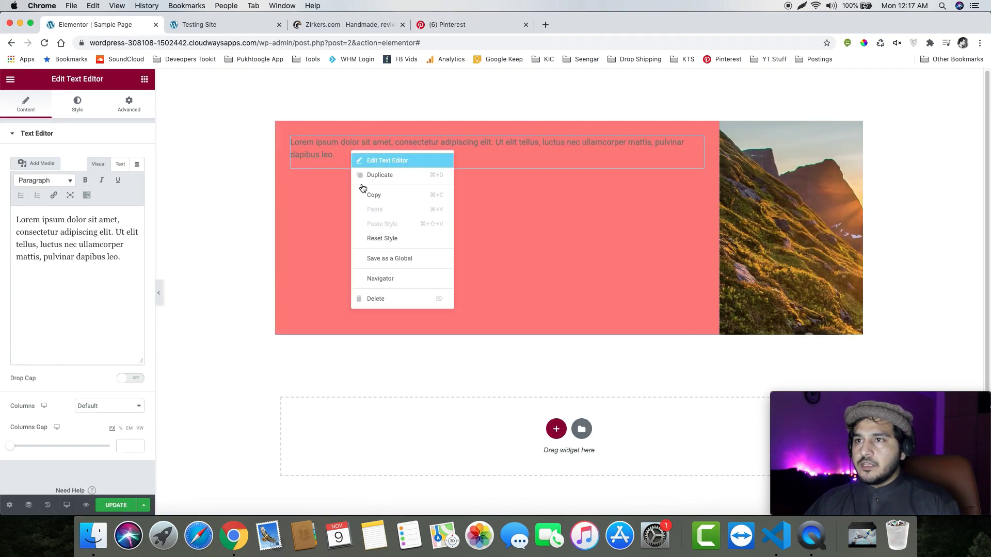
left_click(404, 306)
Add a Heading widget to the red column and set its title to "Interface Dashboard"
left_click_drag(113, 175, 342, 150)
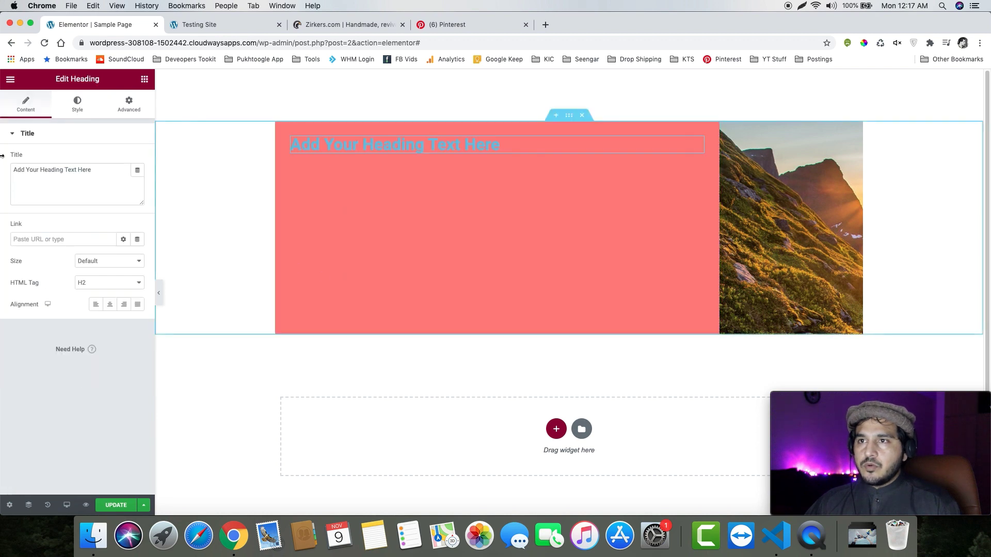
left_click_drag(94, 169, 2, 174)
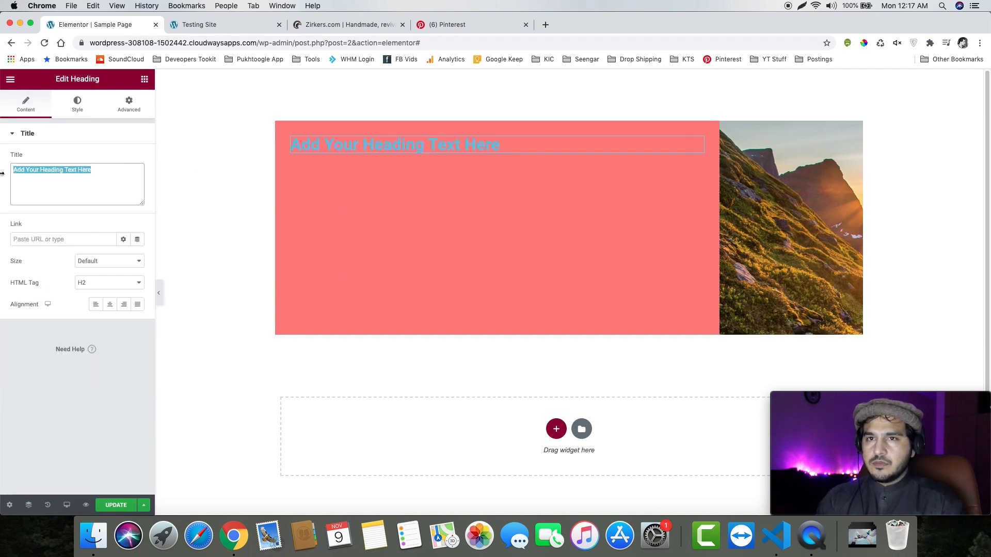
type("Interface Dashboard")
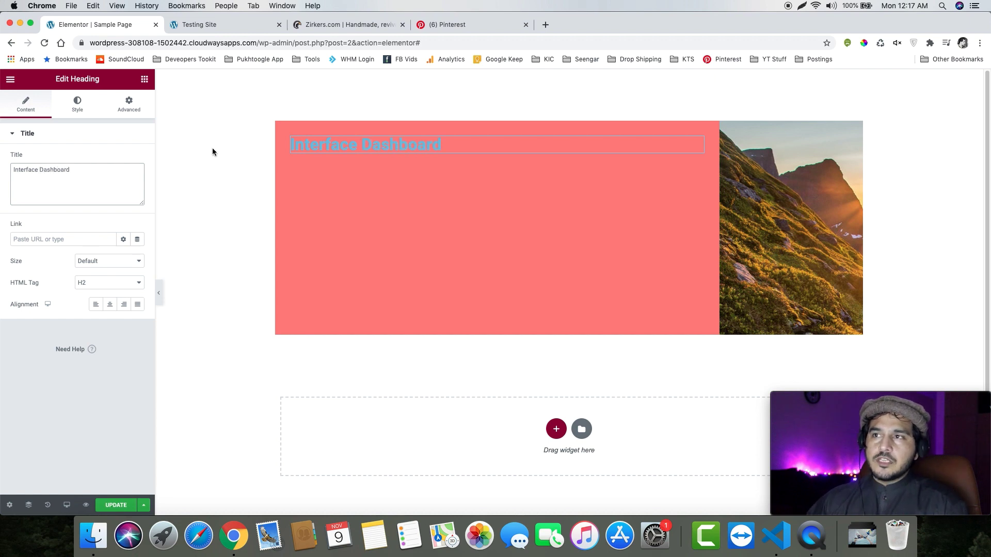
Check the title layout in the Pinterest design and insert a <br/> line break before "Dashboard" in the heading's title
left_click(447, 24)
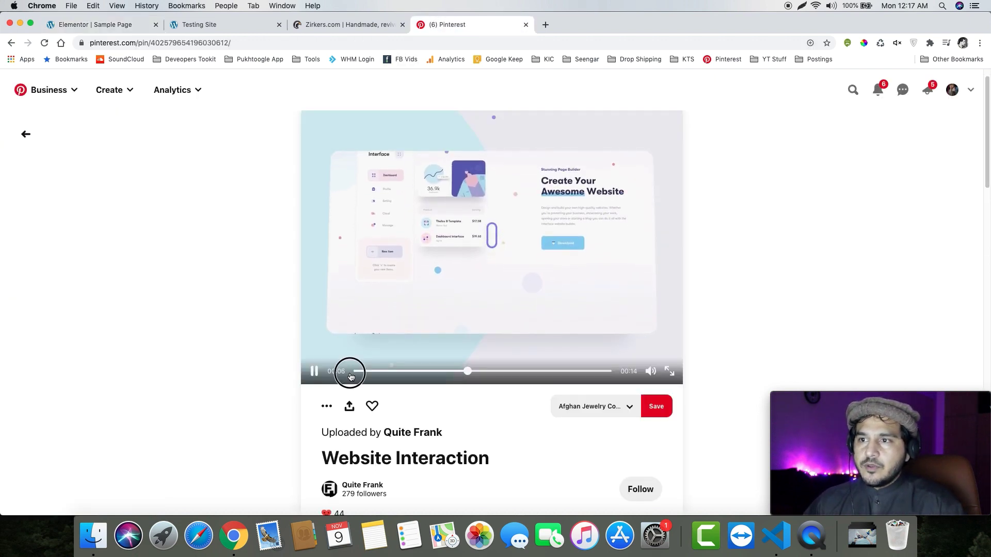
left_click_drag(350, 376, 324, 375)
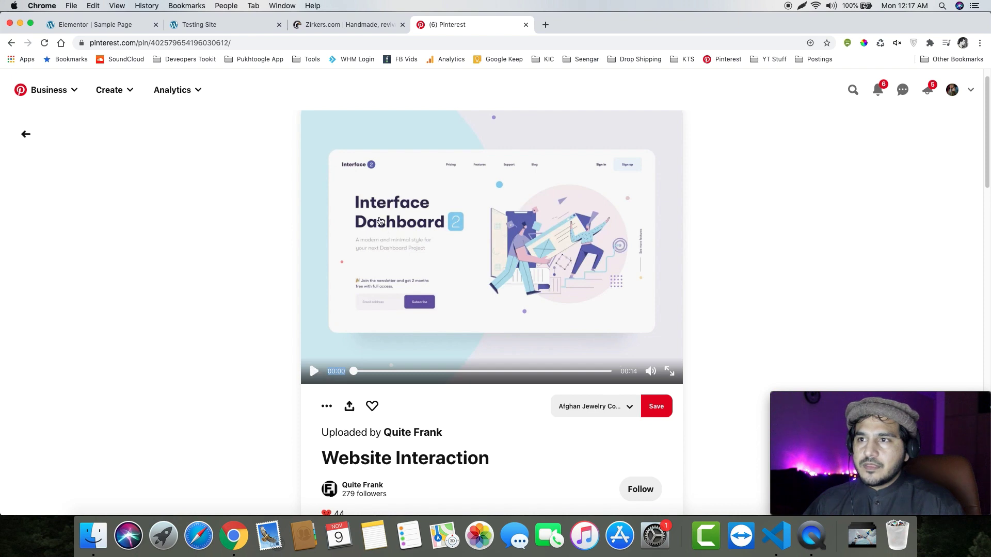
left_click(112, 27)
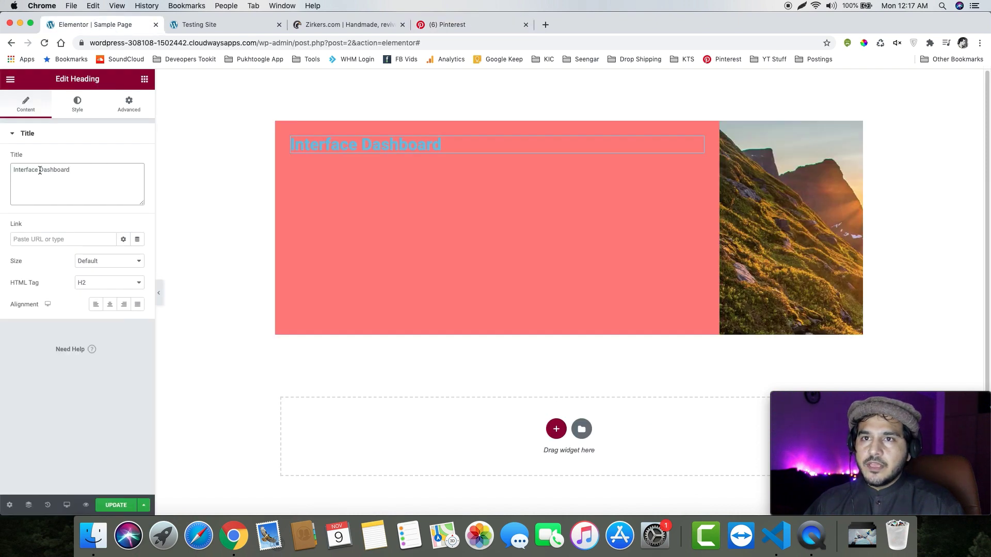
type("<br/>")
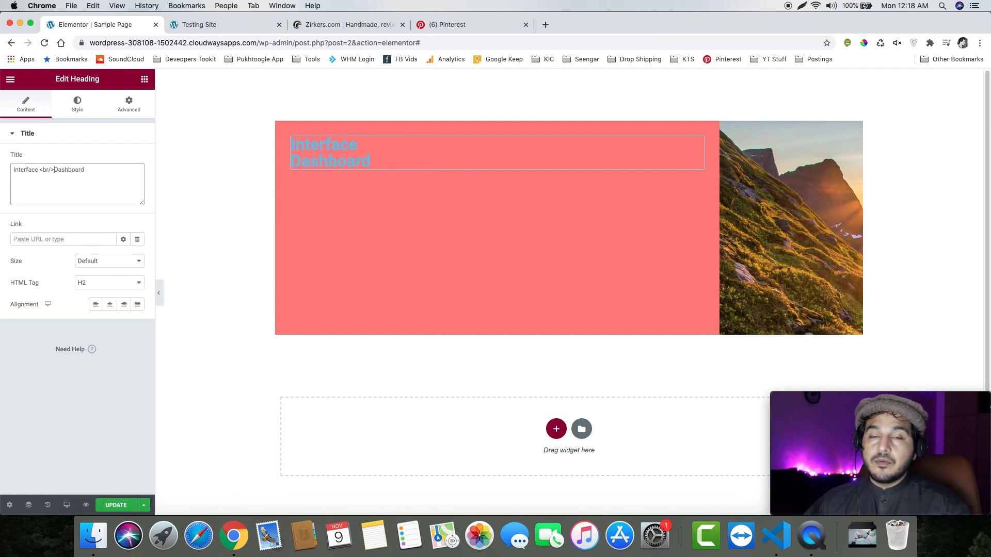
Set the heading's text color to the copied 322C51 and compare it with the Pinterest design
left_click(78, 103)
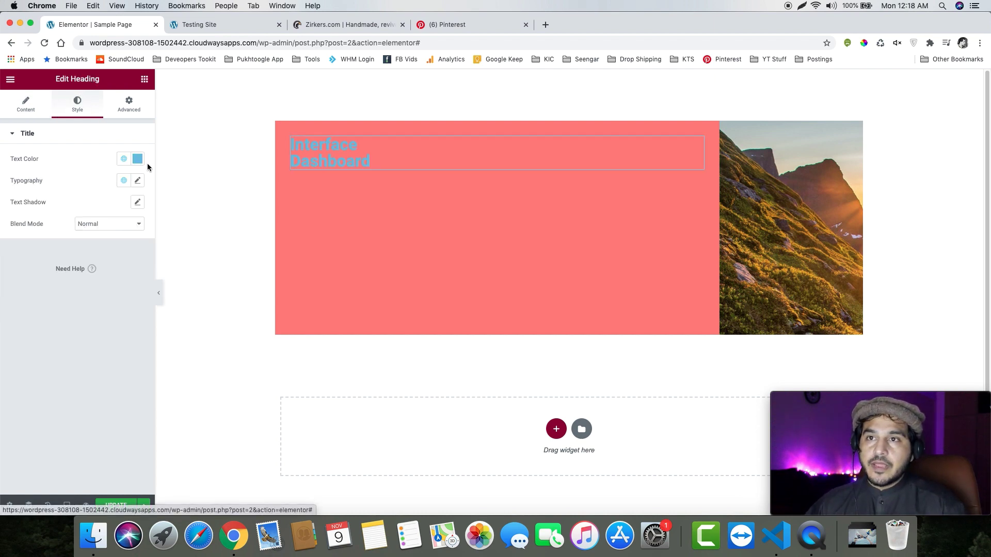
left_click(137, 159)
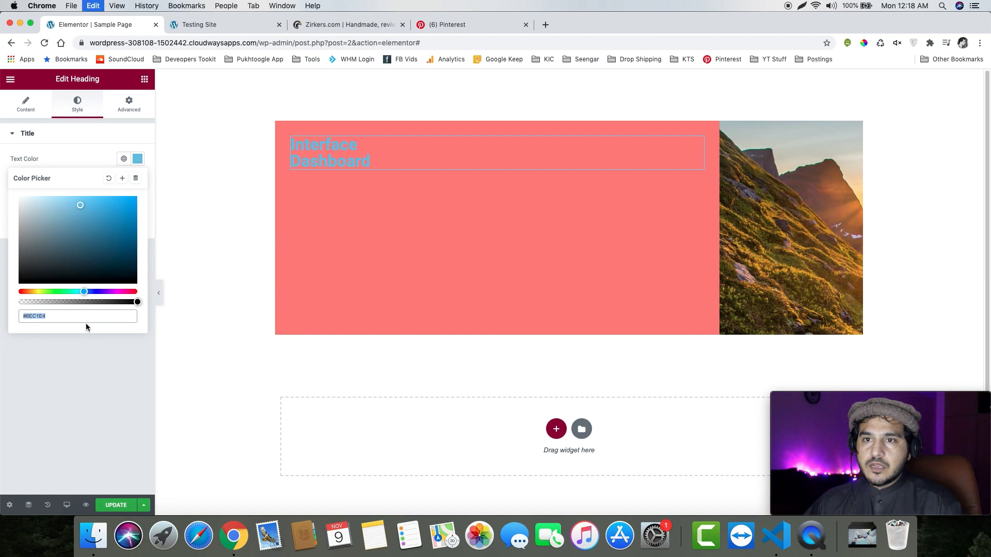
key("super+v")
left_click(415, 24)
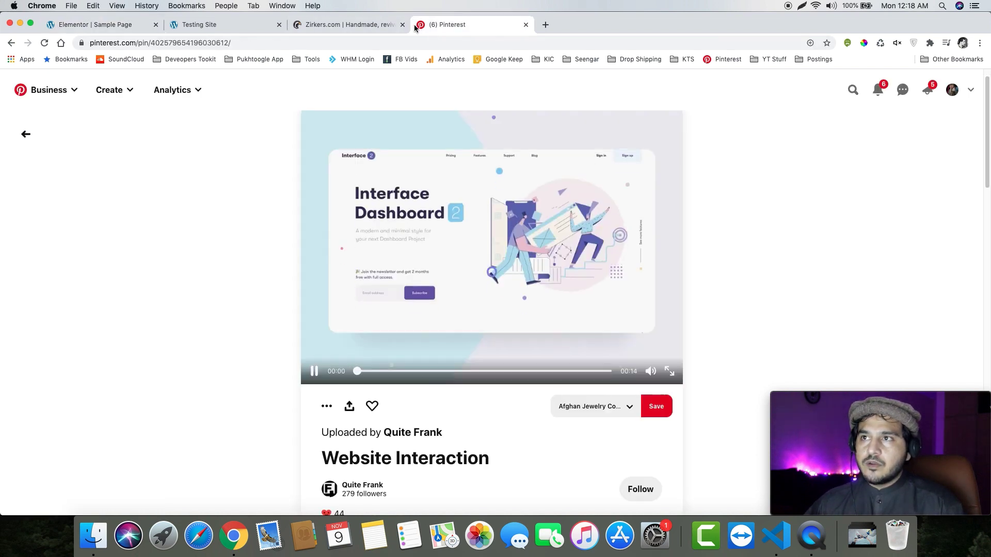
key("super+1")
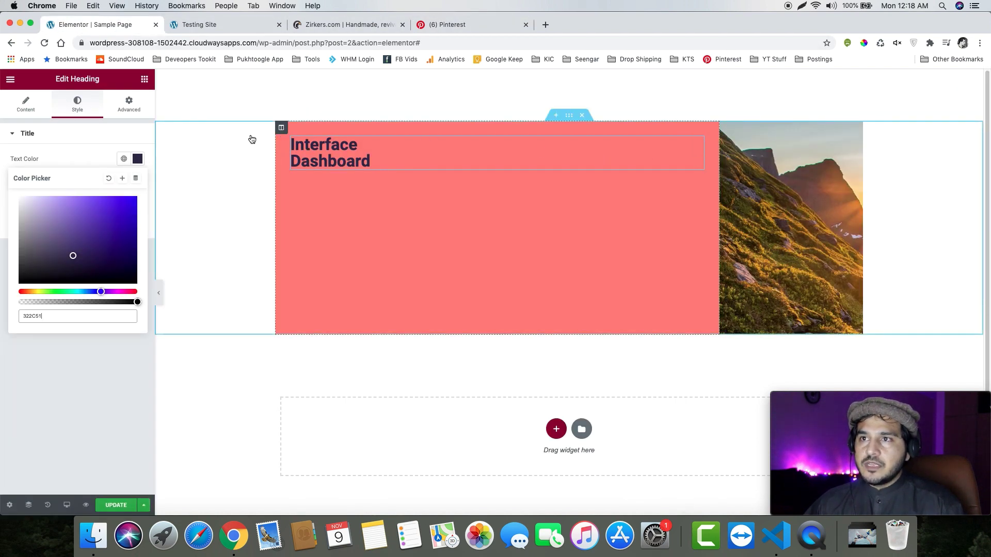
Change the heading column's background color to light grey #F6F6F6 and narrow the column to about half of the section's width
left_click(281, 127)
left_click(137, 202)
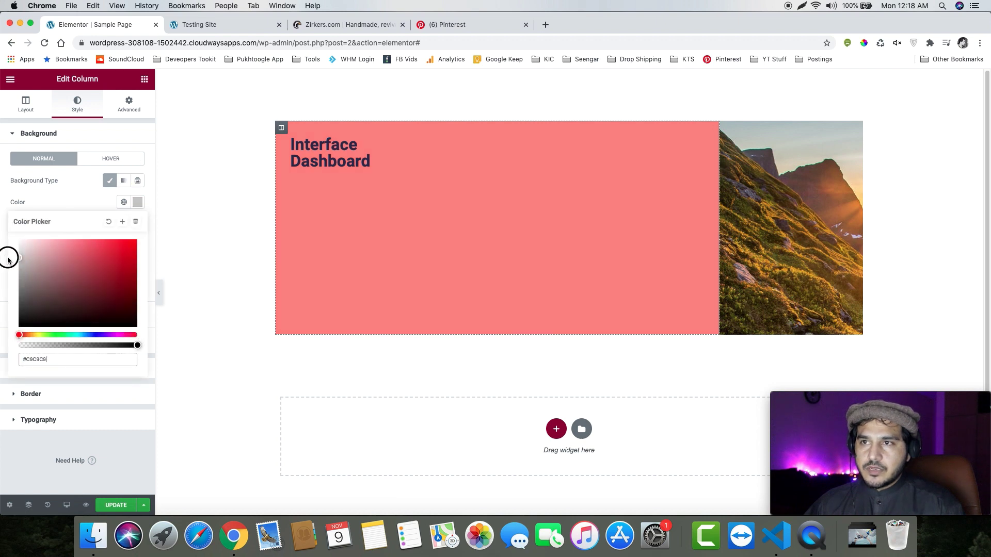
key("super+v")
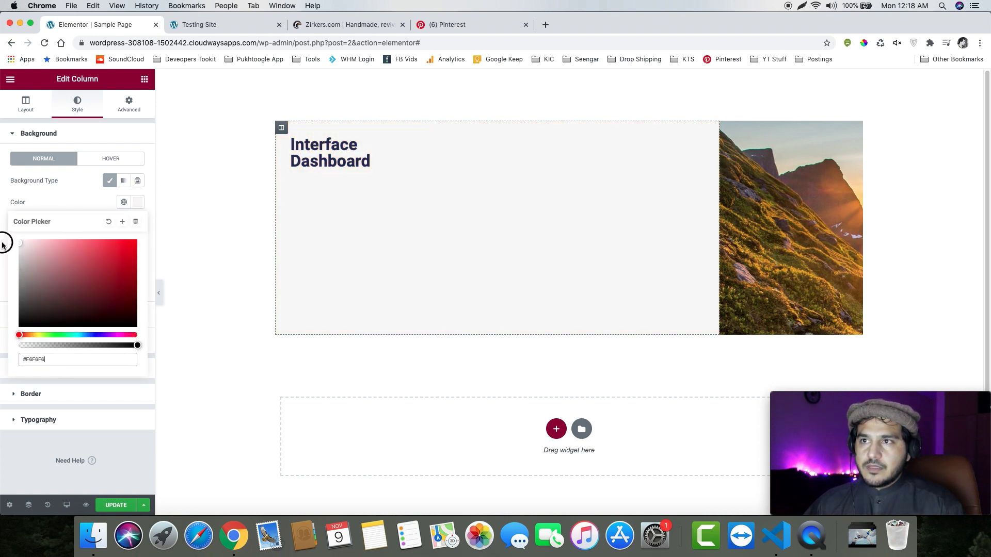
left_click(589, 215)
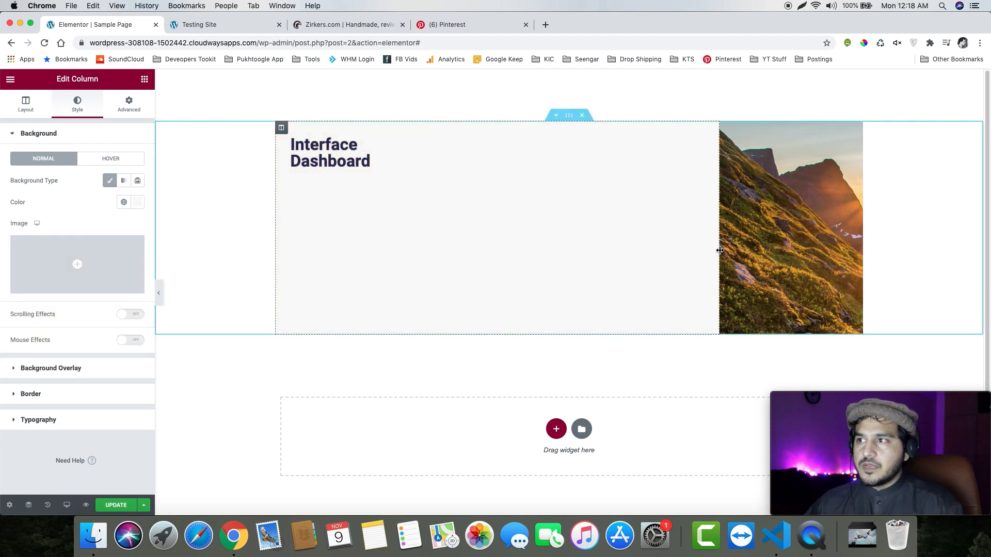
left_click_drag(720, 251, 552, 251)
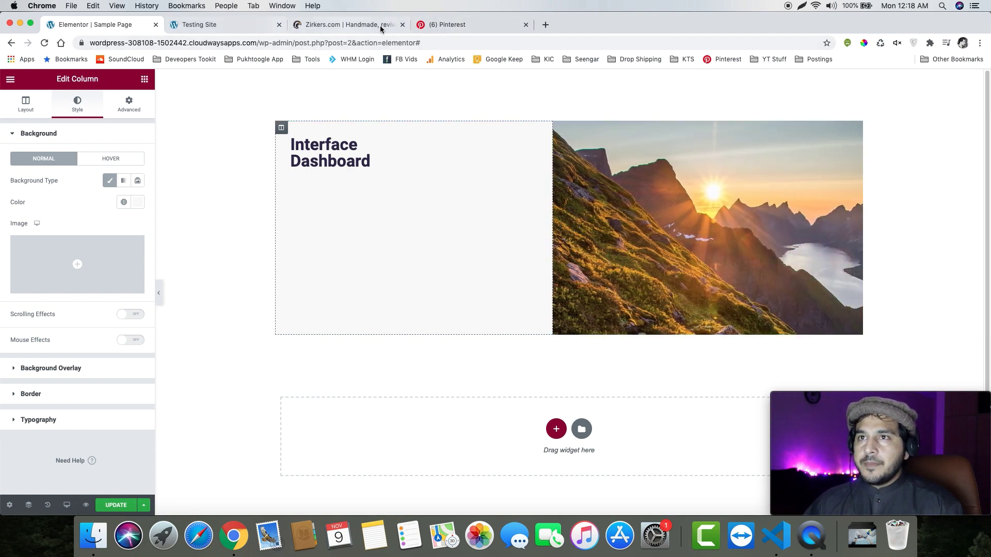
Go back to the Pinterest design video and pause it at its first frame to examine the layout
left_click(447, 25)
left_click(342, 372)
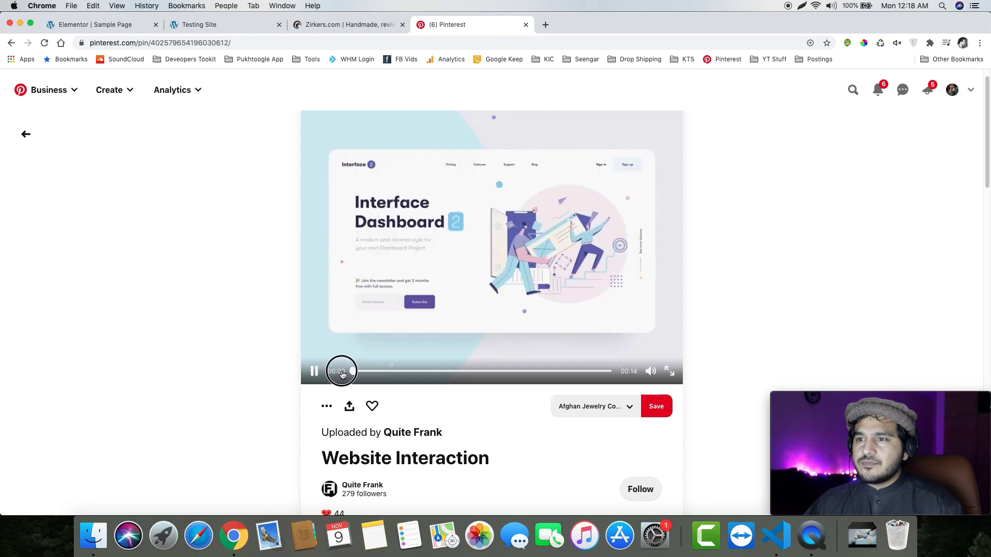
left_click(314, 371)
left_click(353, 371)
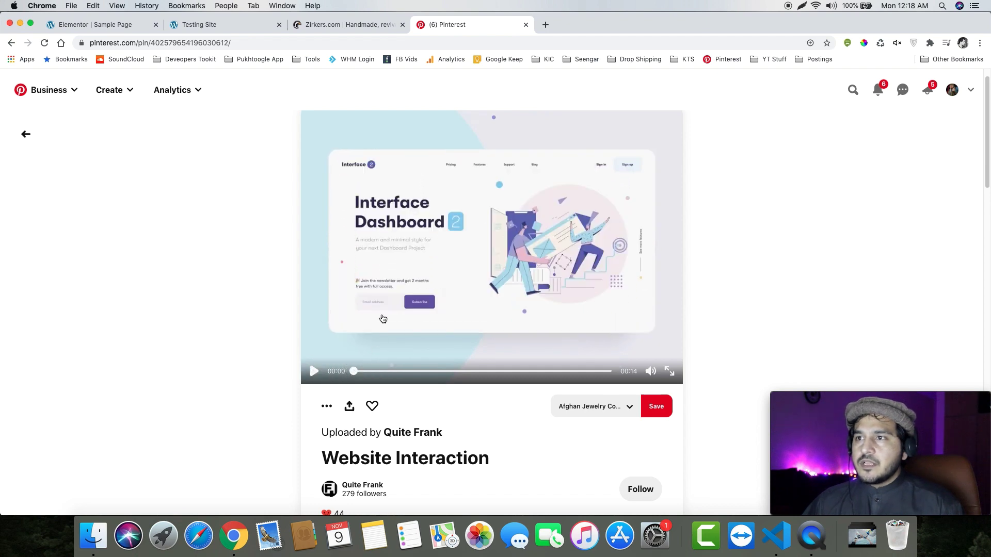
Sample the light blue 8DD0F0 of the "2" badge in the Pinterest design with the color picker and copy its hex code
left_click(865, 46)
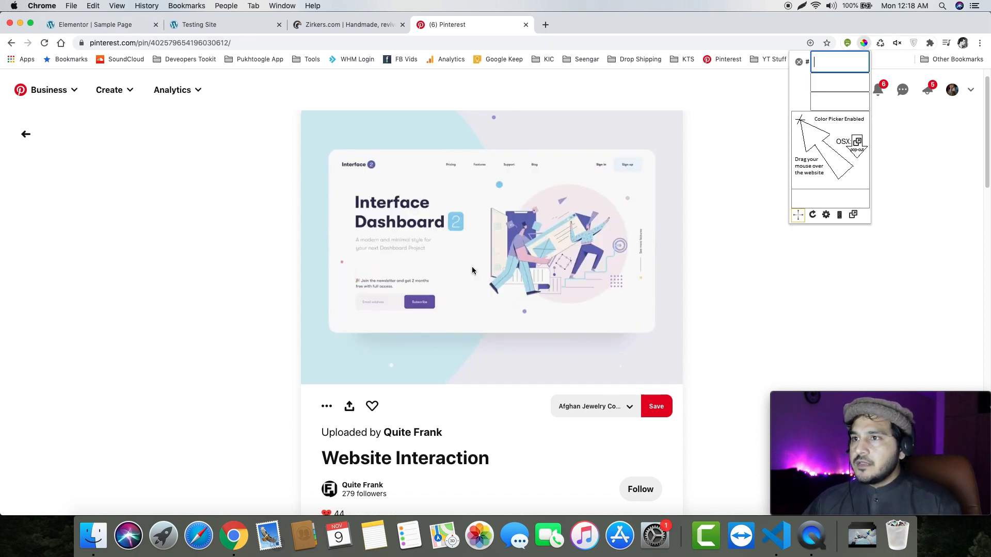
left_click(461, 224)
right_click(494, 241)
left_click(503, 264)
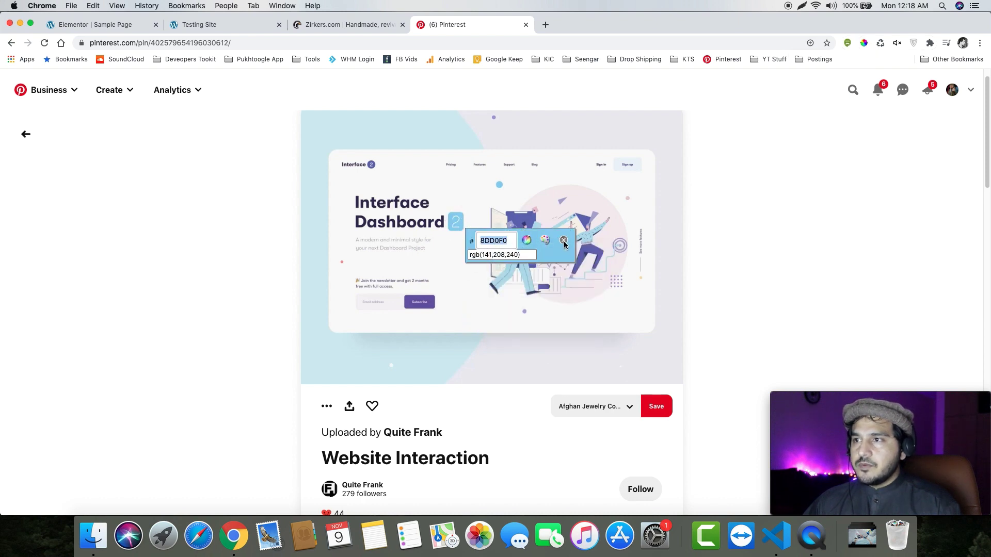
left_click(563, 241)
Back in the Elementor editor, add a second Heading widget below the "Interface Dashboard" title and set its text to 2
left_click(94, 25)
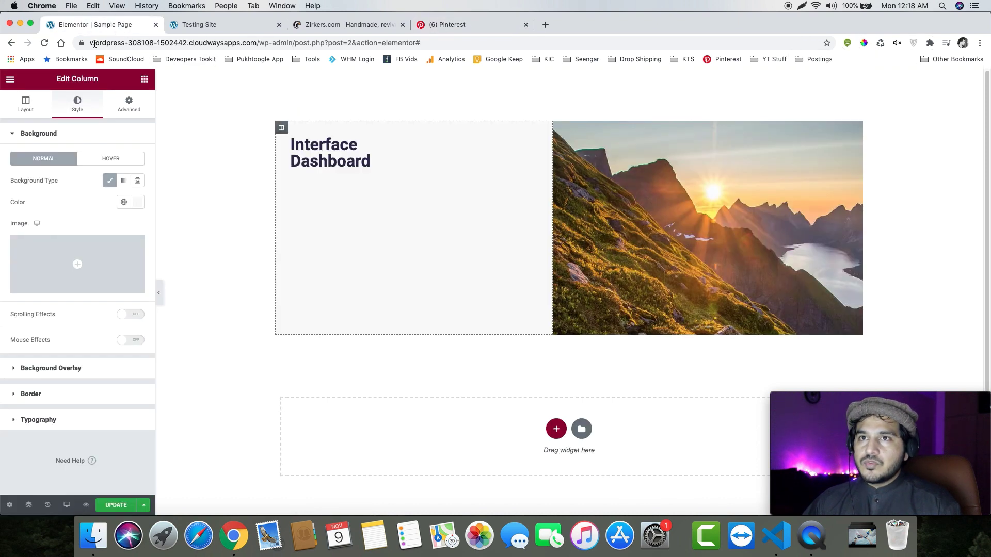
left_click(144, 79)
left_click_drag(110, 178, 356, 178)
triple_click(112, 191)
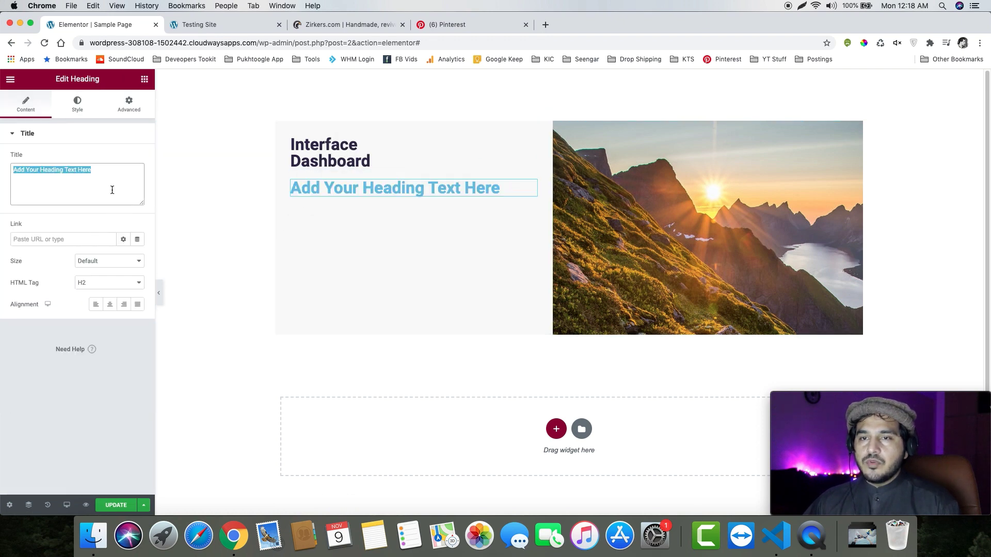
type("2")
Set the "2" heading's text color to white #FFFFFF and check the badge in the Pinterest design
left_click(96, 108)
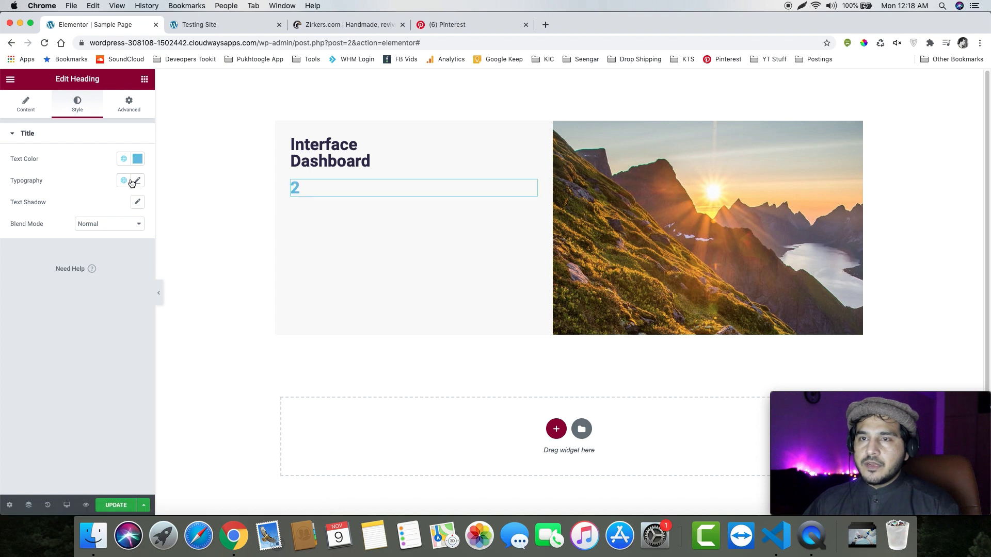
left_click(138, 158)
left_click_drag(50, 201, 1, 170)
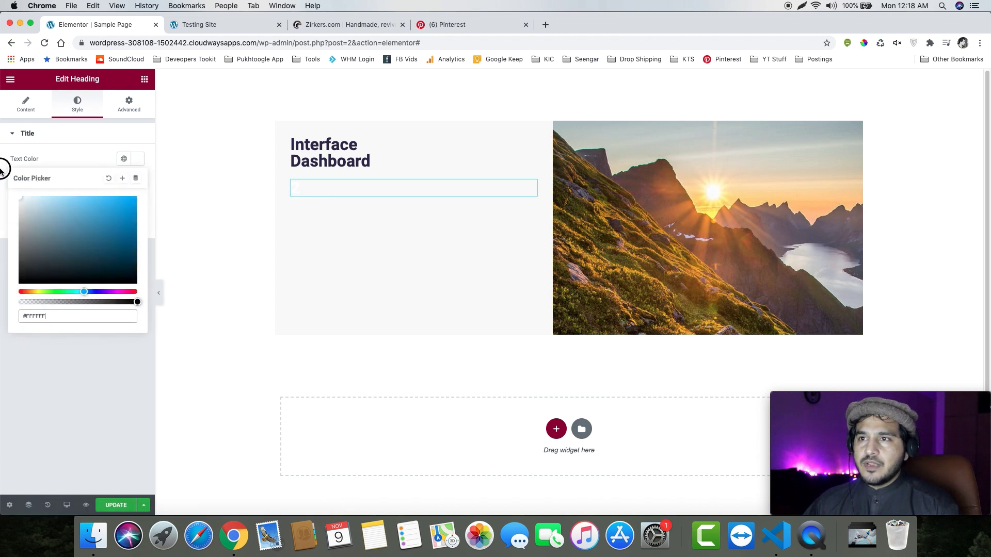
left_click(492, 17)
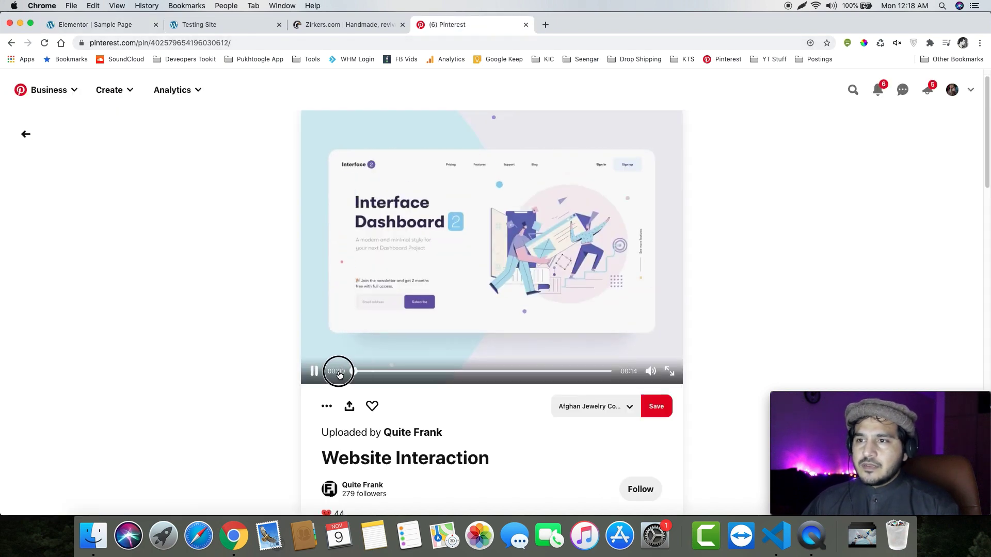
left_click(132, 24)
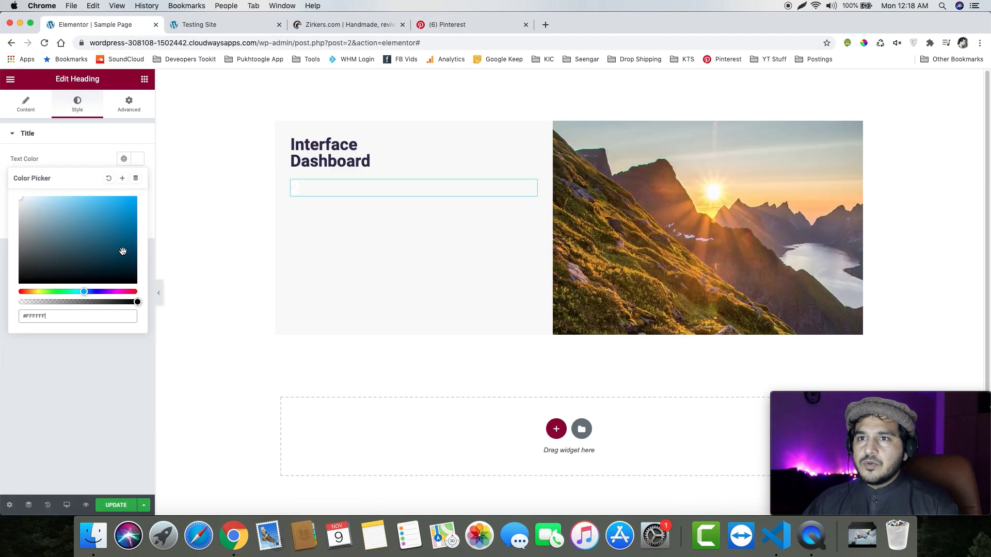
Give the "2" heading a classic background in the copied light blue 8DD0F0
left_click(82, 155)
left_click(129, 104)
left_click(51, 361)
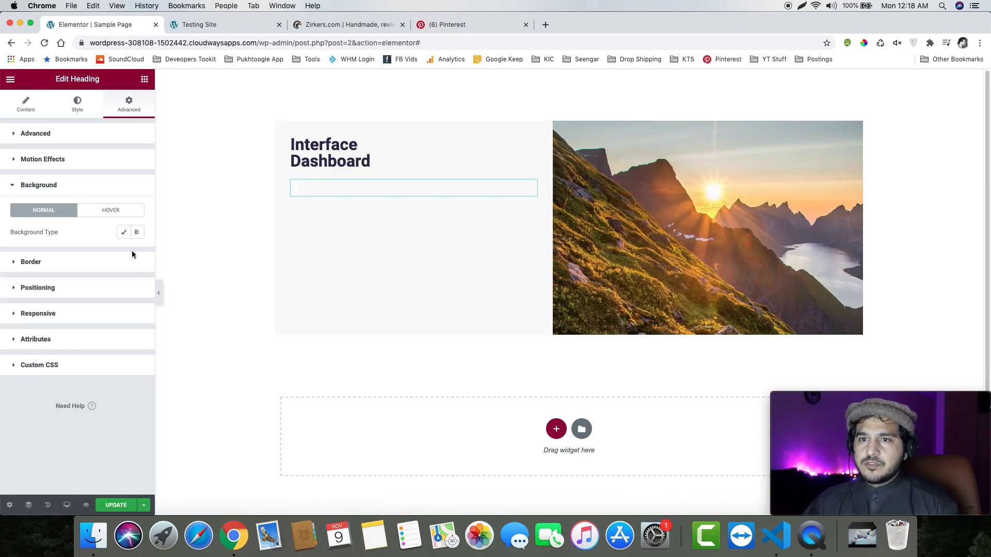
left_click(126, 233)
left_click(137, 253)
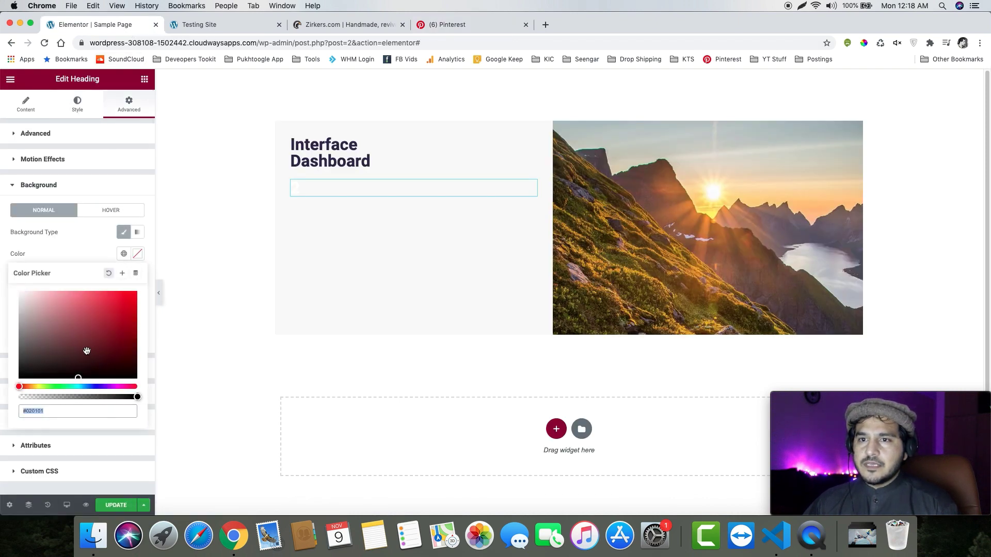
left_click(79, 250)
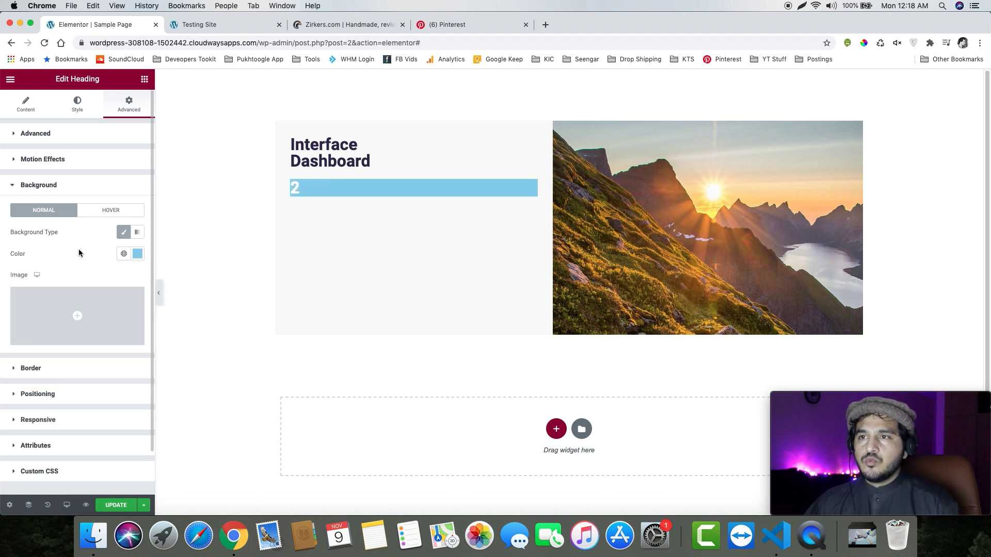
Set the positioning width of the "Interface Dashboard" heading to Inline (auto)
left_click(321, 161)
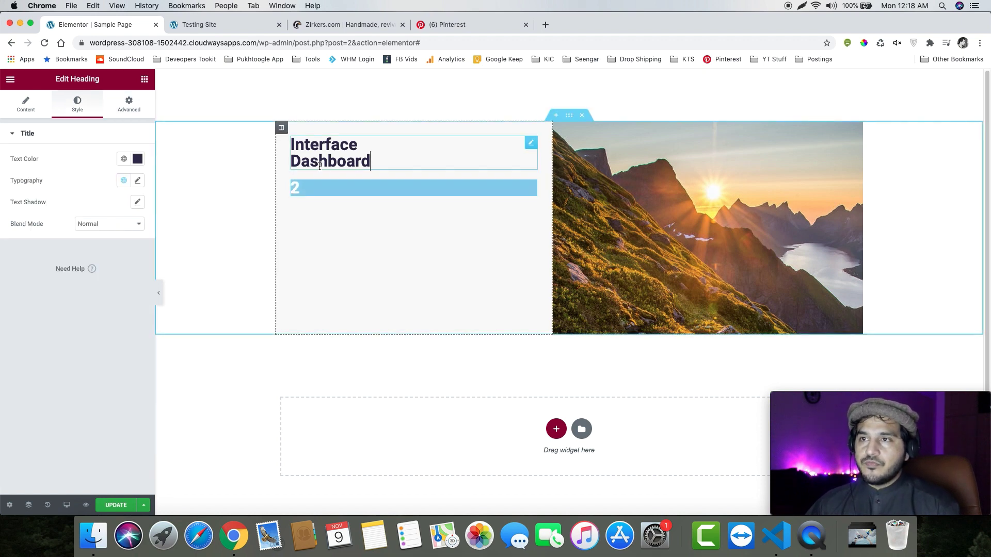
left_click(129, 107)
left_click(70, 413)
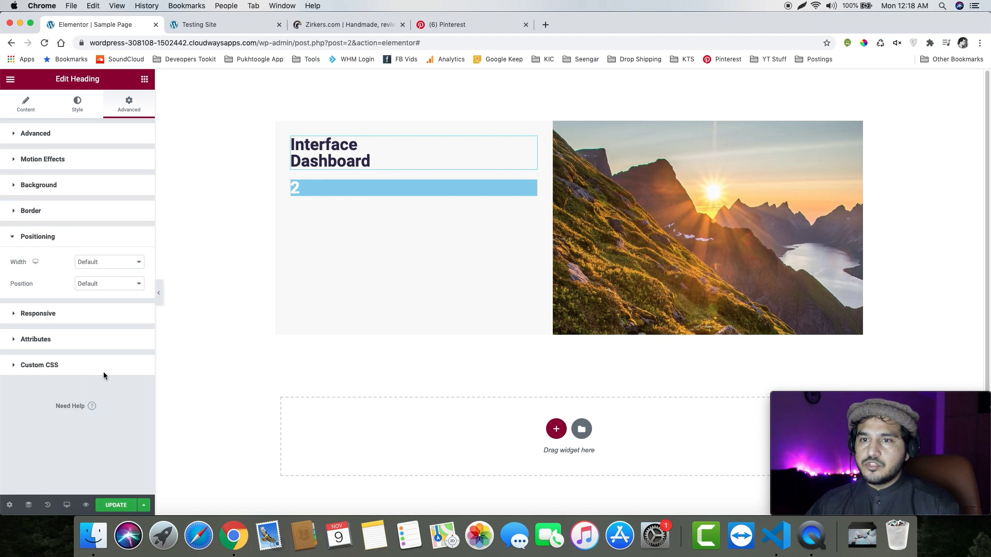
left_click(113, 263)
left_click(110, 280)
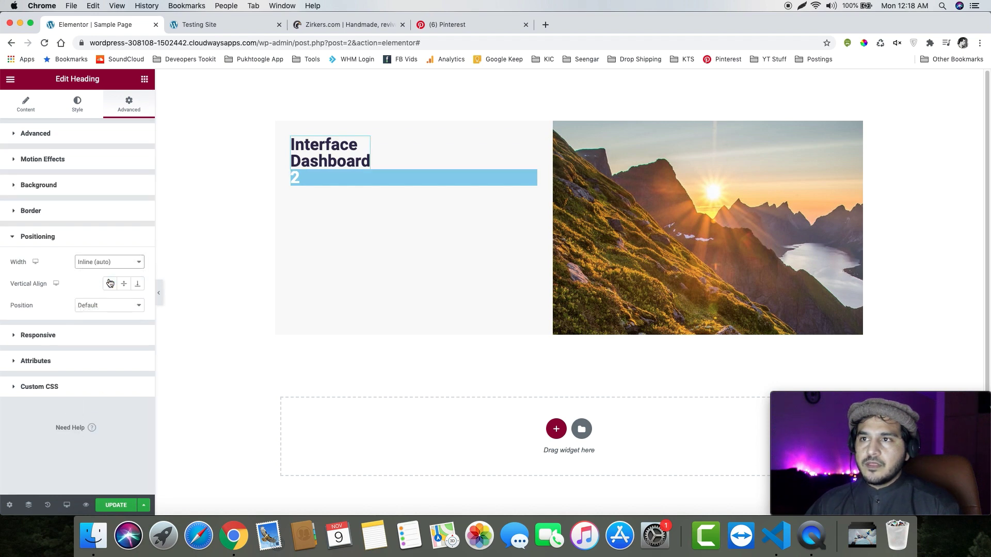
Set the positioning width of the "2" heading to Inline (auto) so it sits beside the title
left_click(529, 176)
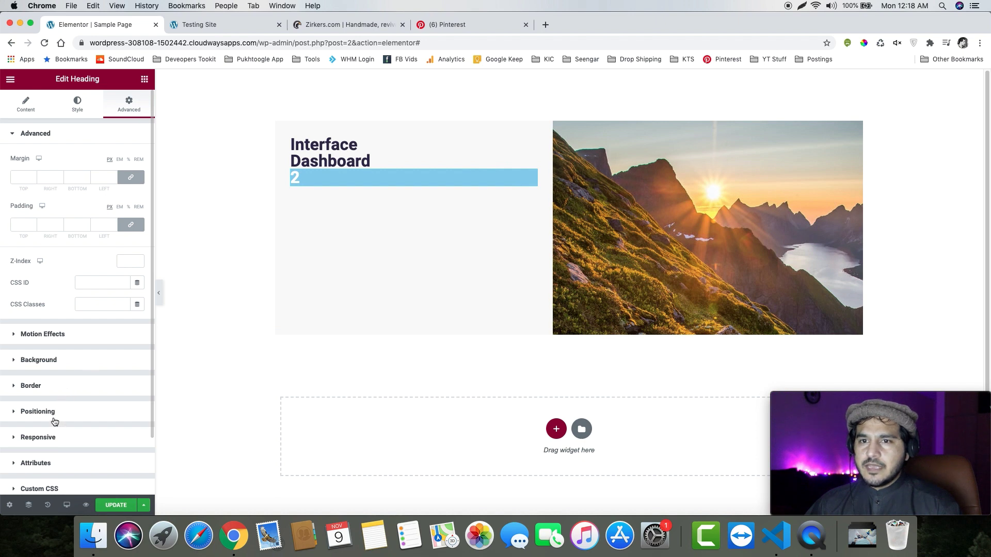
left_click(54, 422)
left_click(102, 263)
left_click(103, 280)
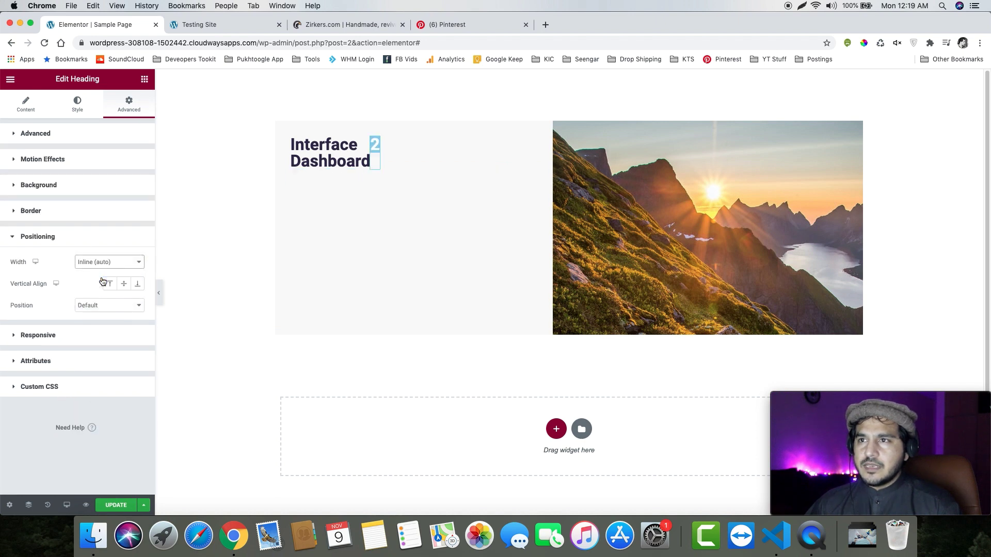
Try 20 px padding around the "2" heading, then reduce it to 7 px on all sides
left_click(59, 135)
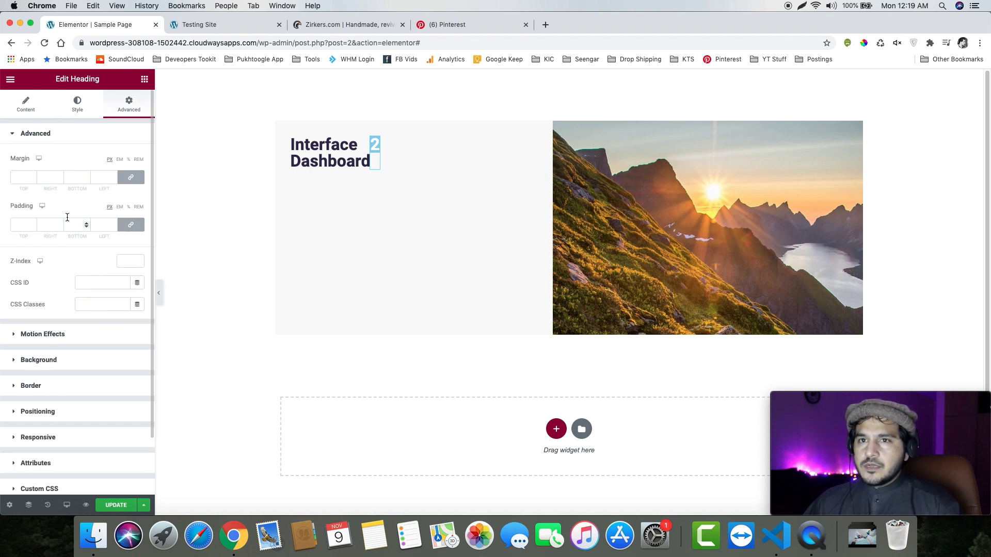
left_click(49, 226)
type("20")
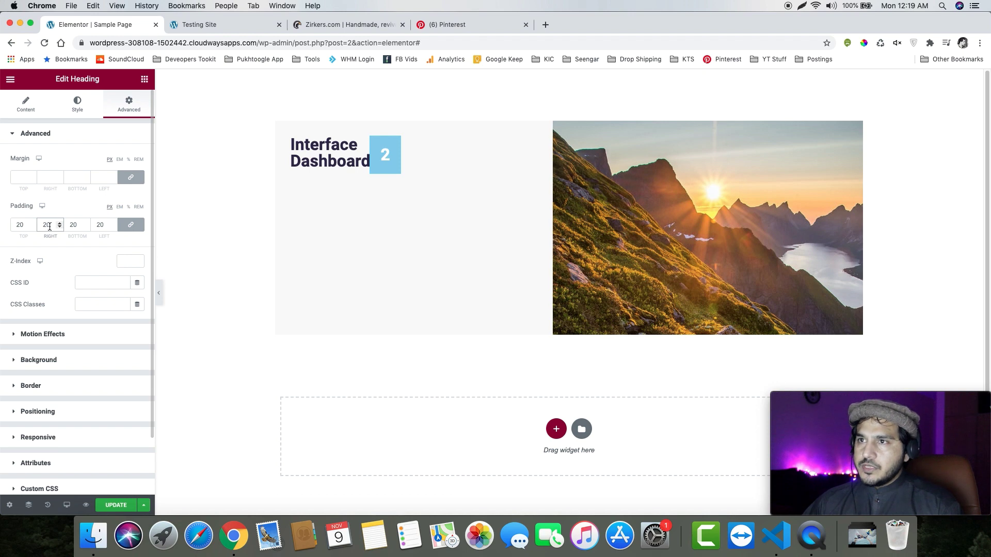
left_click(113, 228)
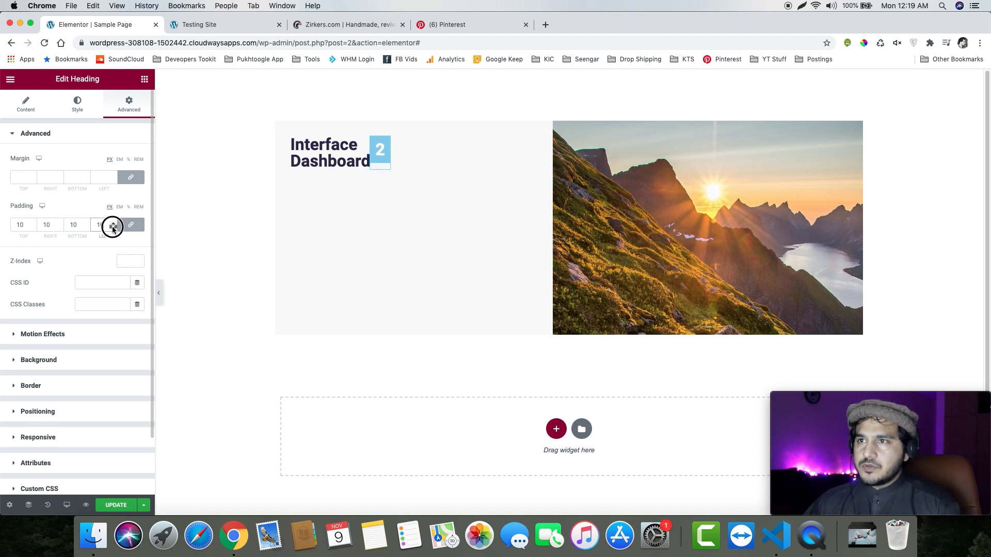
left_click(112, 228)
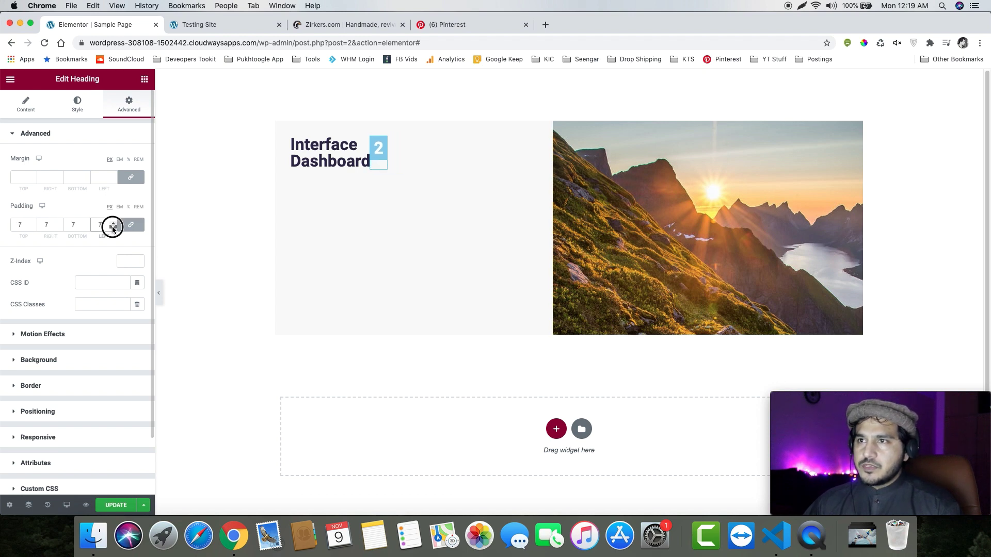
Round the corners of the "2" badge with a border radius of 11 px on all sides
left_click(61, 395)
left_click(112, 296)
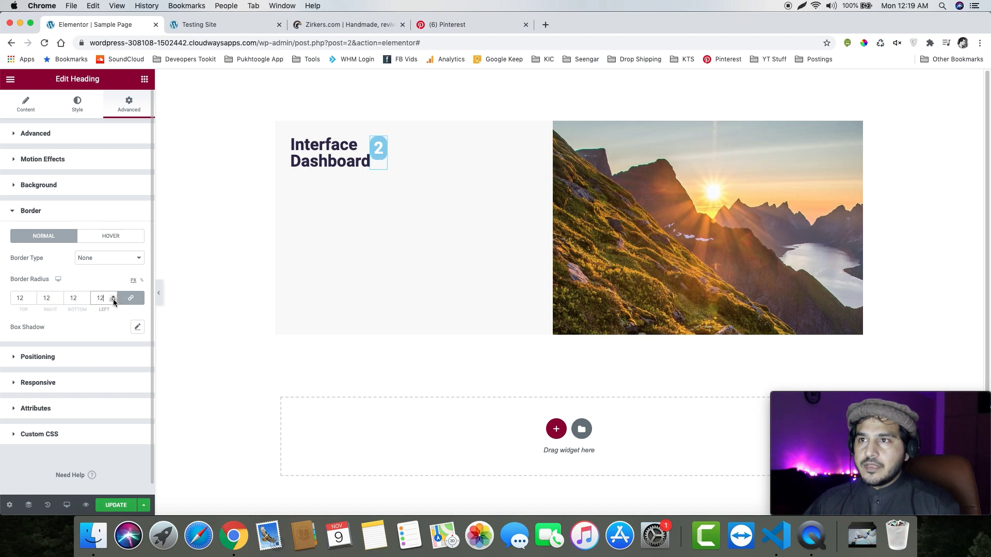
left_click(113, 301)
left_click(113, 302)
left_click(113, 301)
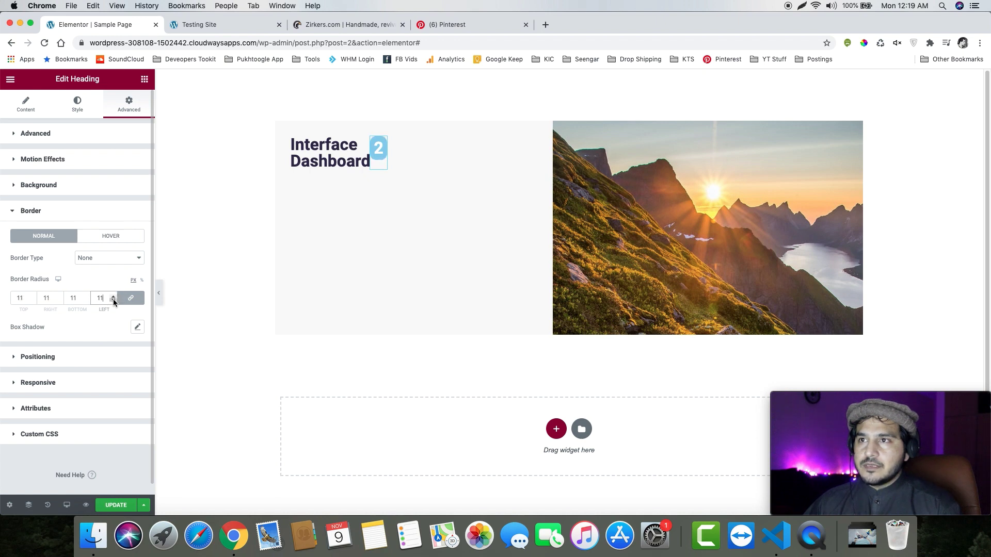
Unlink the "2" heading's margins and set the top margin to 17 px and the left margin to 11 px
left_click(106, 138)
left_click(131, 177)
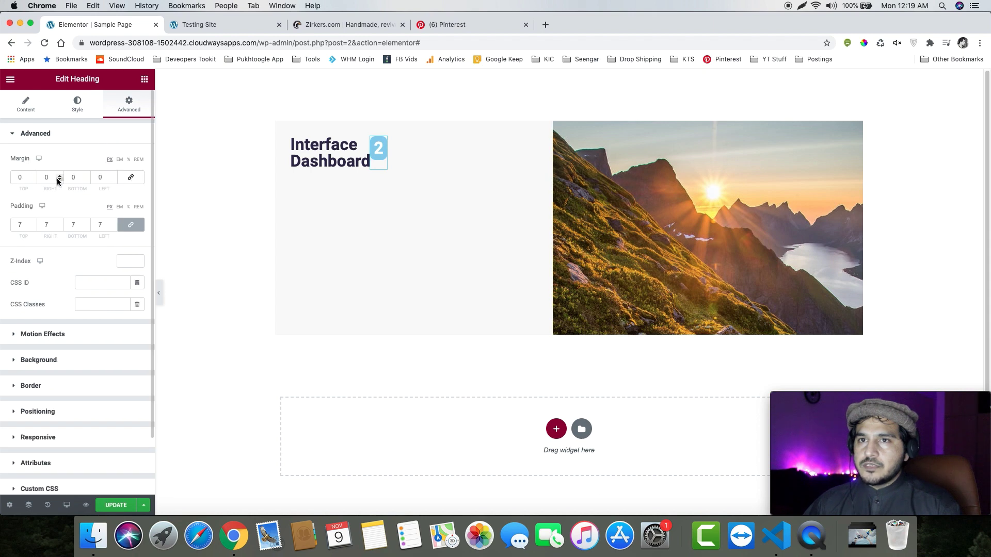
left_click(114, 175)
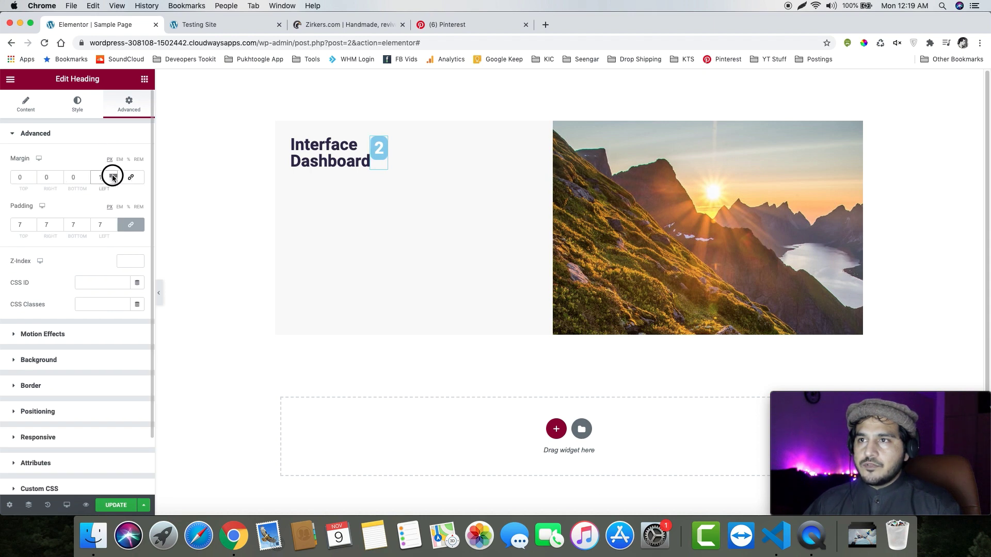
left_click(33, 176)
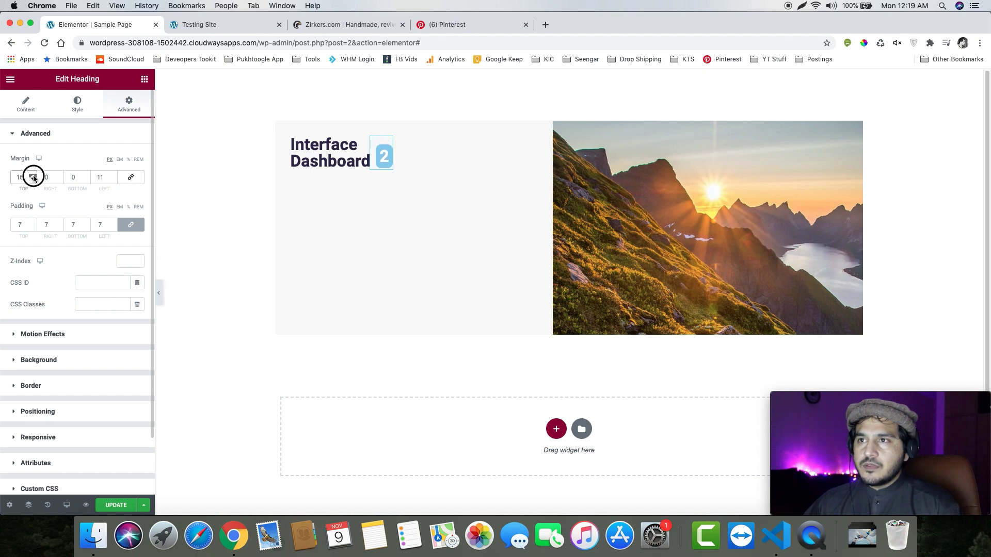
left_click(32, 176)
Update the page, view the result in the site preview and compare it with the Pinterest design
left_click(114, 507)
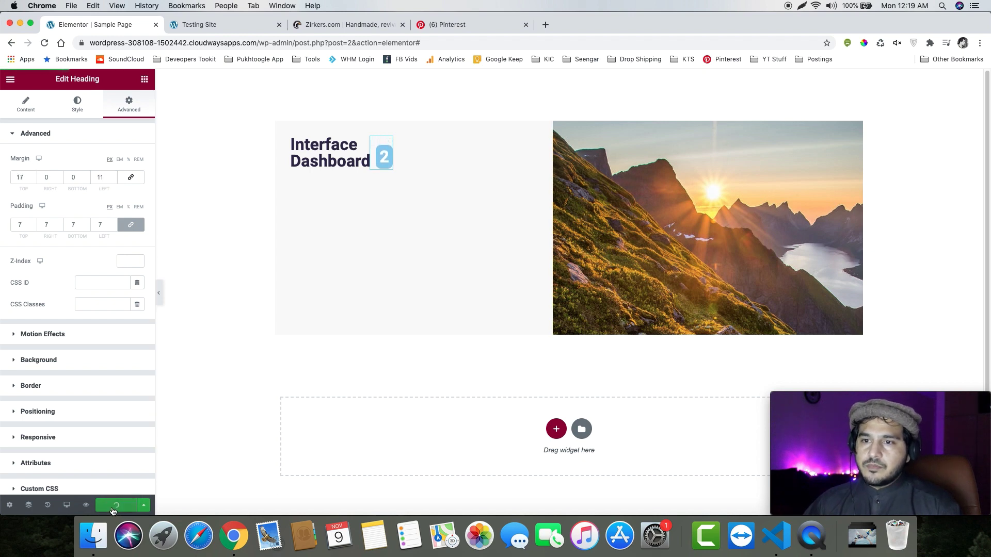
left_click(221, 28)
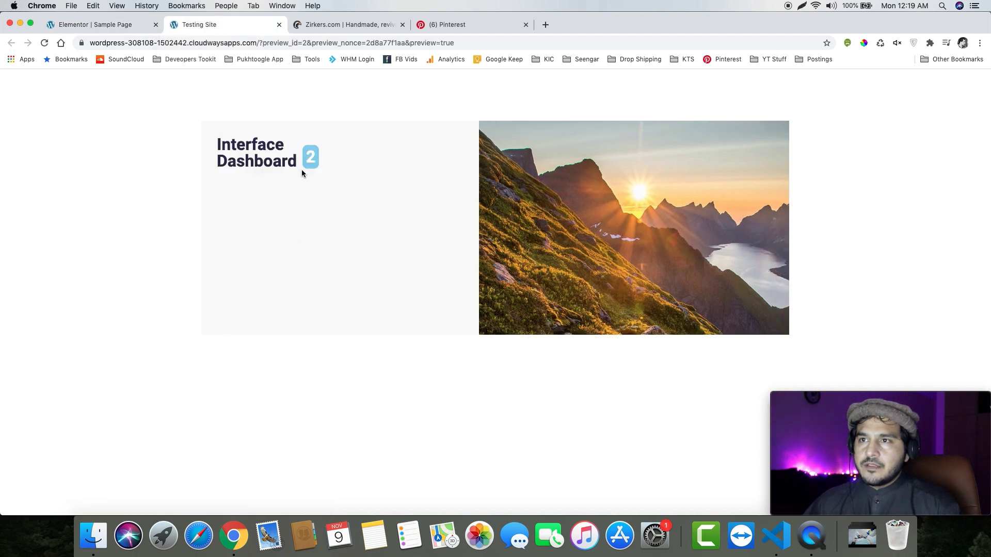
left_click(416, 26)
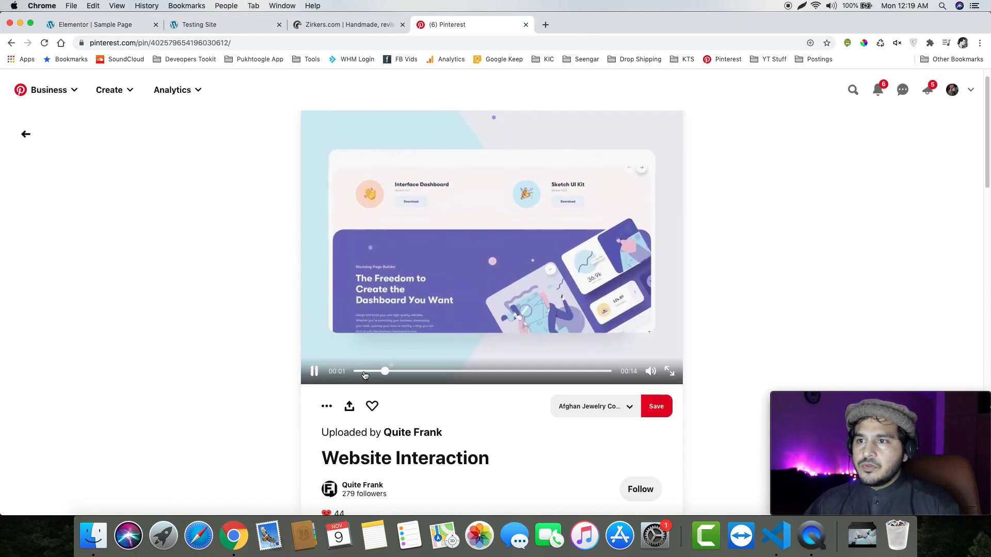